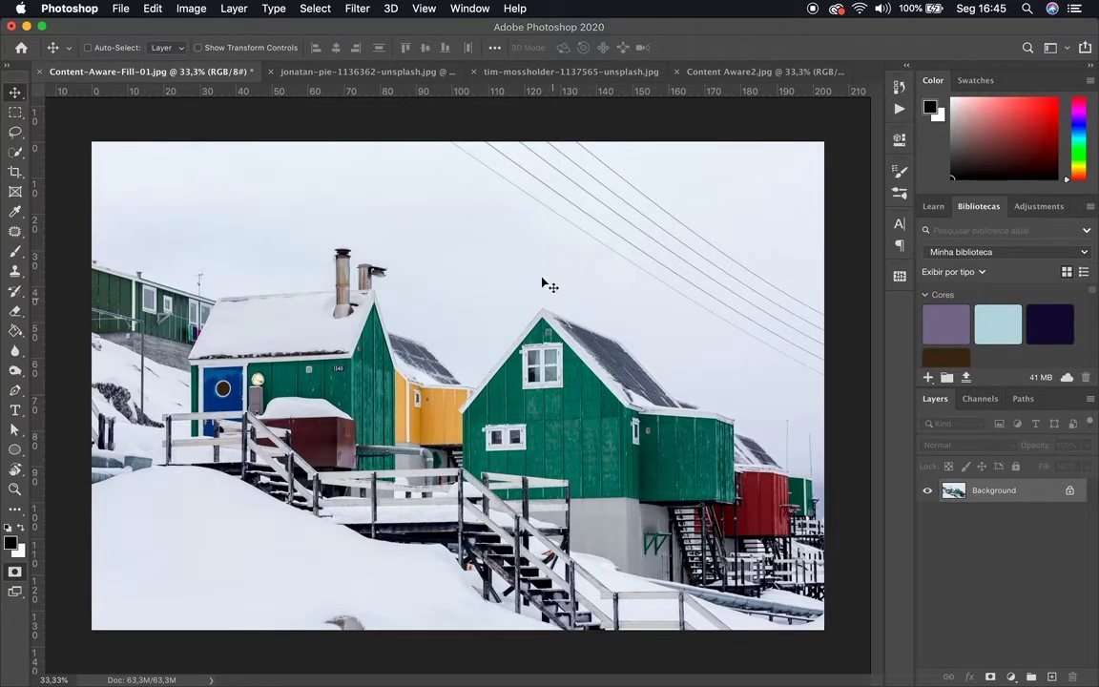
Look through the open photos of the helicopter, the pier and the girl with the pinwheel, and return to the snowy houses
left_click(404, 72)
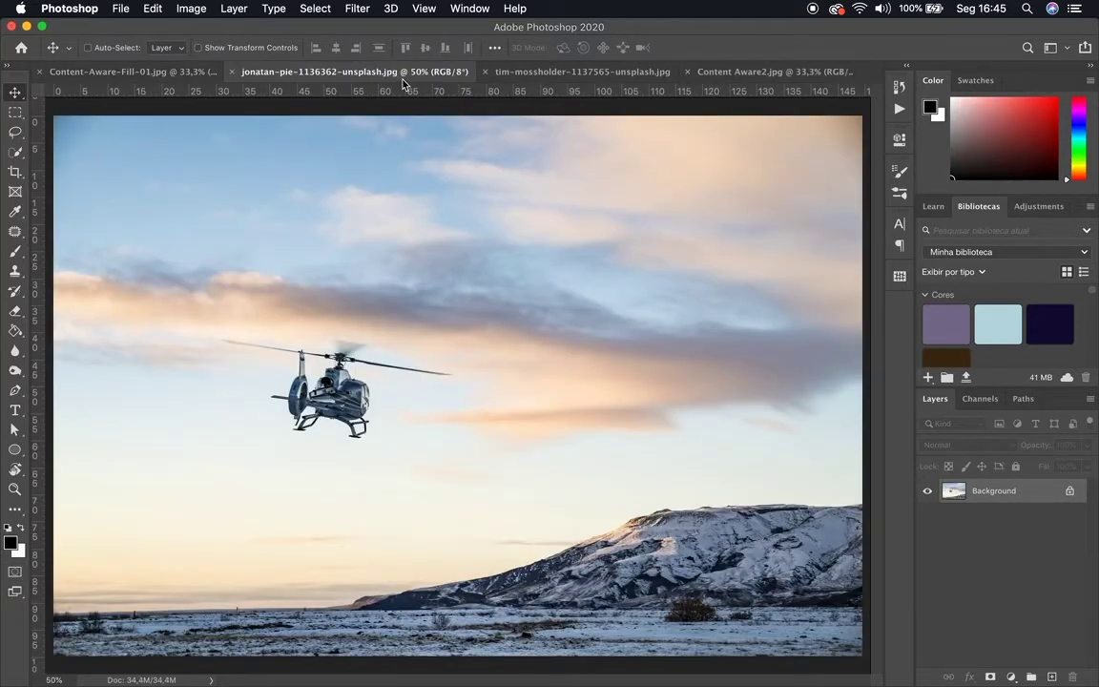
left_click(532, 78)
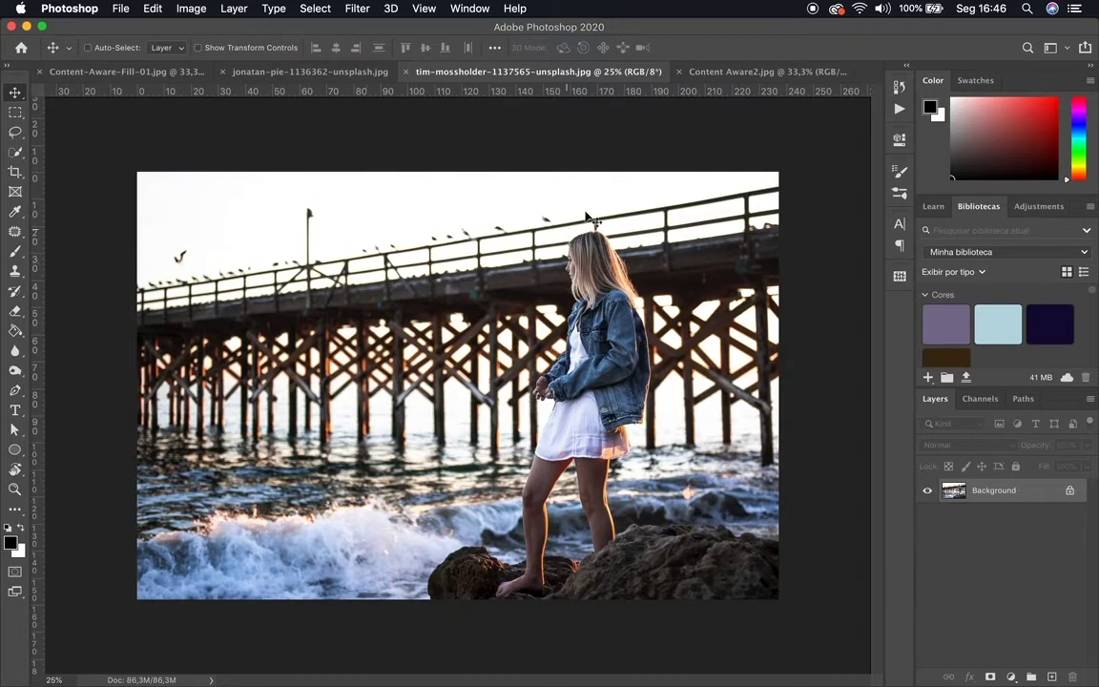
left_click(701, 77)
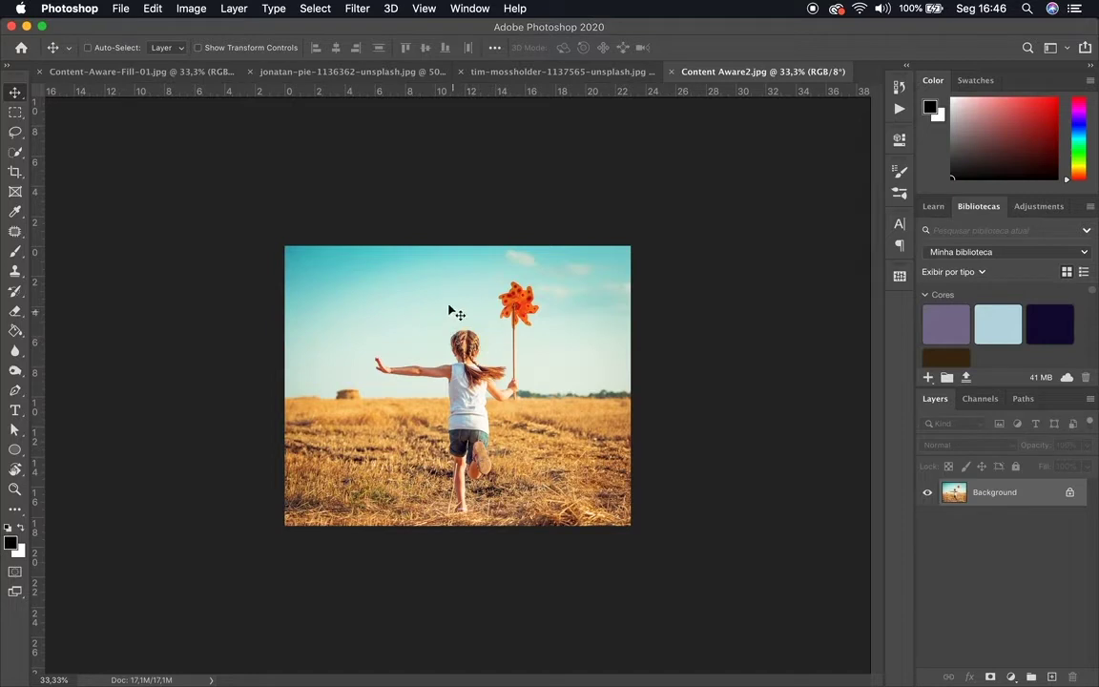
key("super+plus")
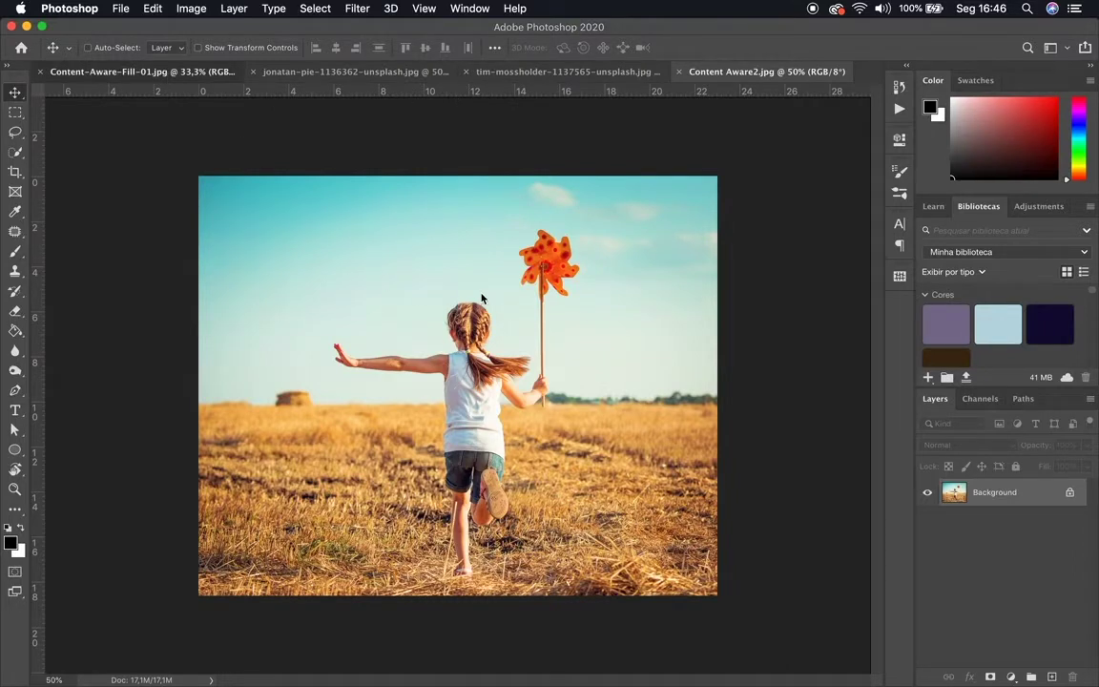
key("ctrl+Tab")
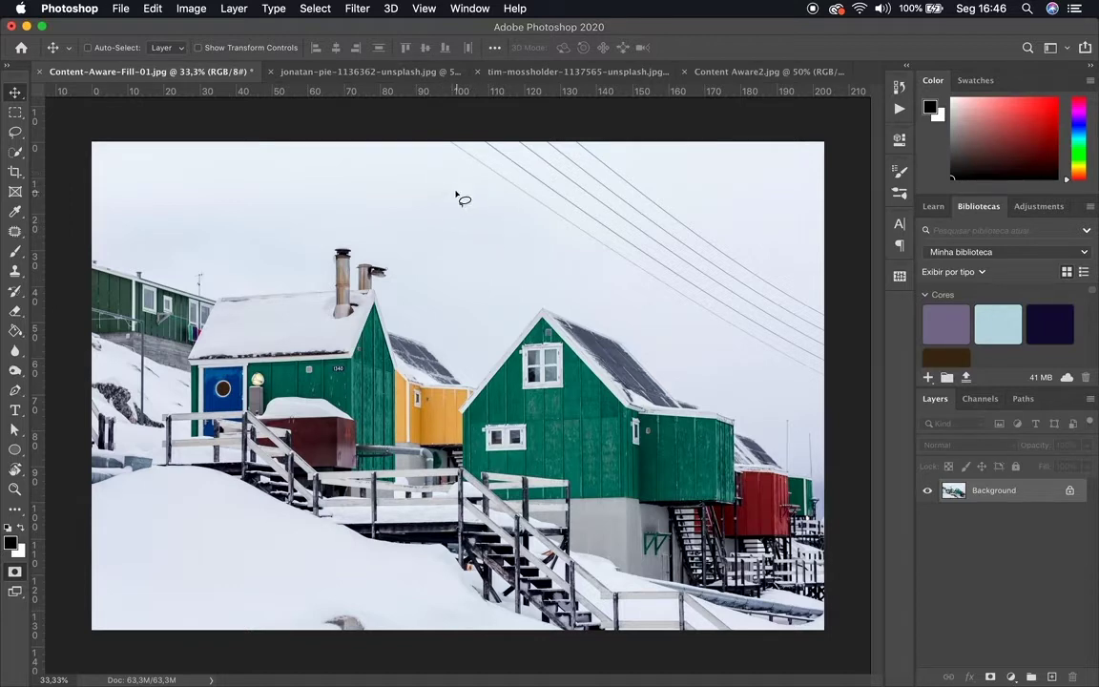
Draw a freehand Lasso selection around all the power lines crossing the sky above the green houses
key("l")
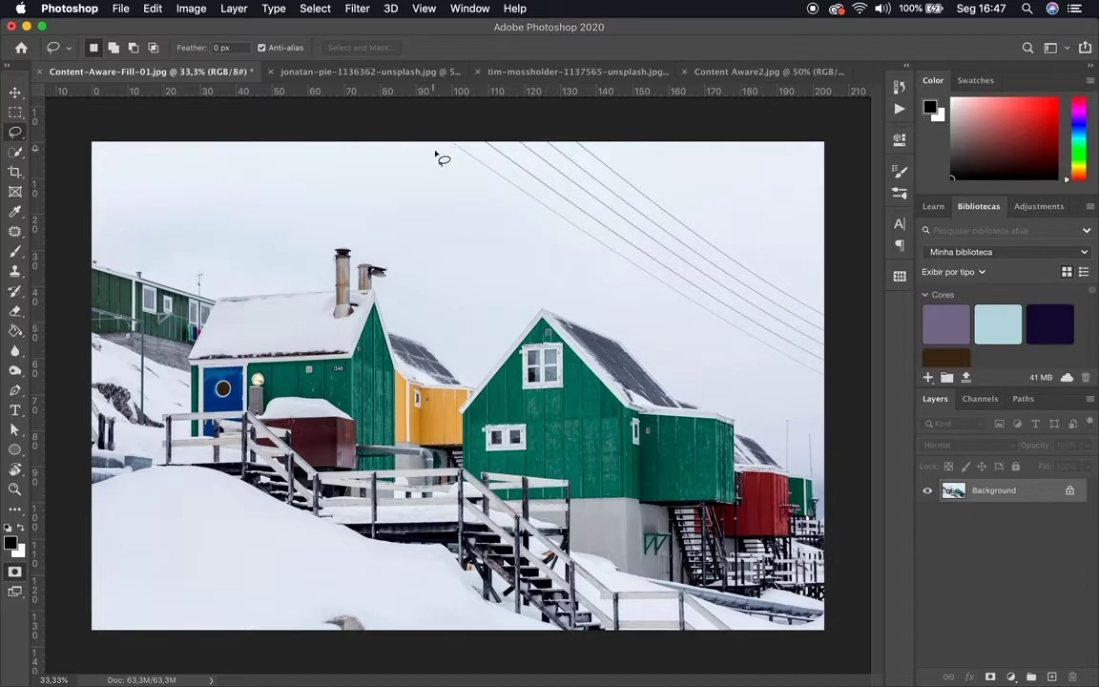
left_click_drag(452, 144, 465, 155)
left_click(452, 164)
mouse_move(452, 162)
left_mouse_down()
mouse_move(557, 247)
mouse_move(797, 390)
mouse_move(837, 374)
mouse_move(832, 307)
mouse_move(678, 181)
mouse_move(582, 126)
mouse_move(472, 130)
mouse_move(450, 144)
mouse_move(434, 135)
left_mouse_up()
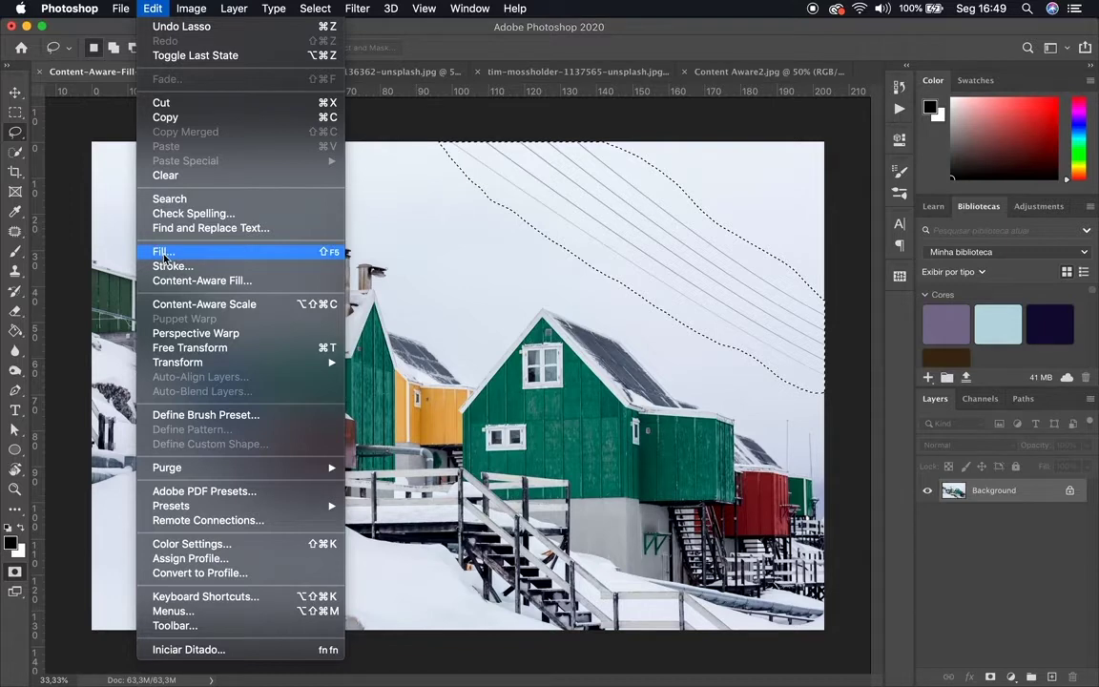
Fill the power-line selection with Content-Aware contents in Normal mode at 100% opacity with Color Adaptation enabled, and deselect
left_click(164, 254)
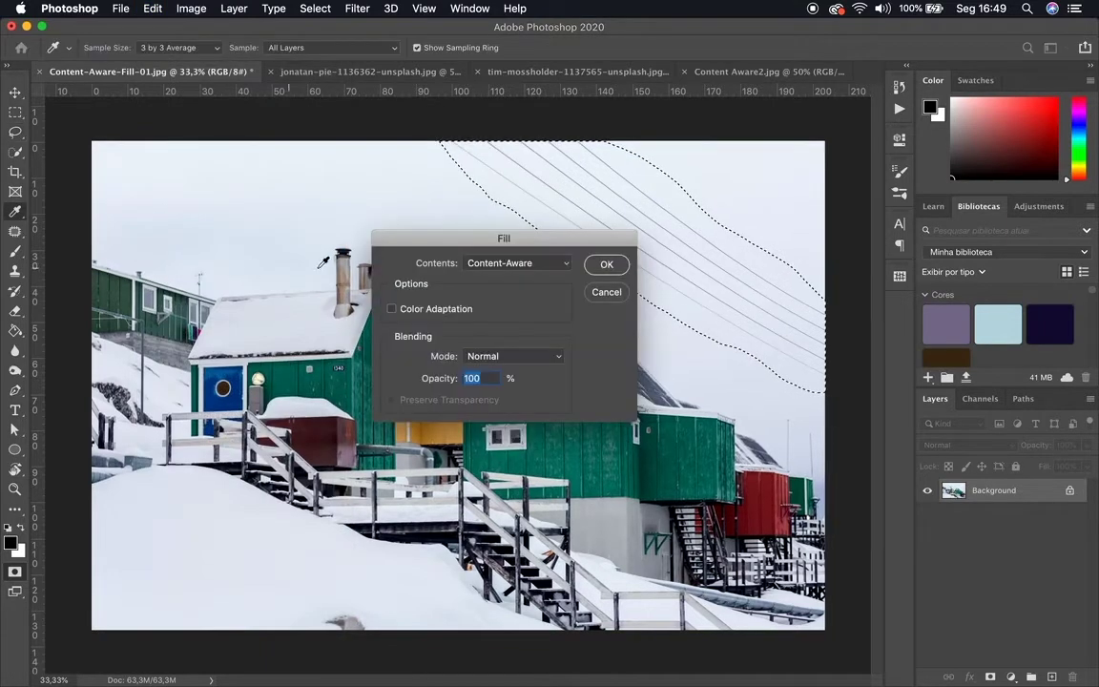
left_click_drag(481, 255, 246, 153)
left_click(246, 150)
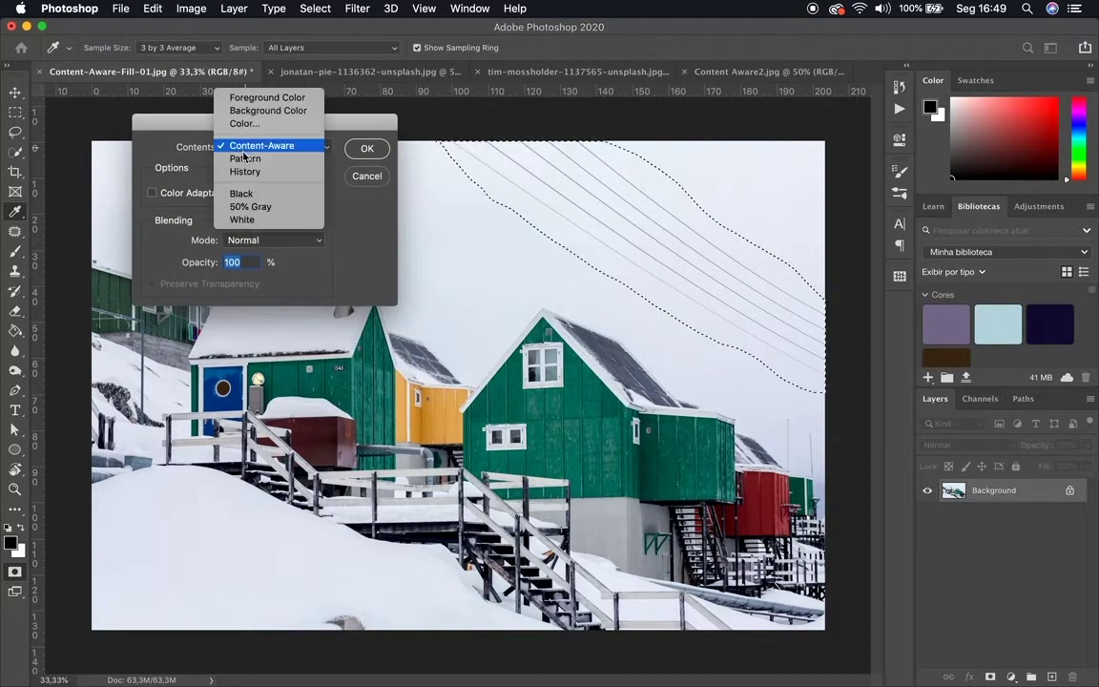
left_click(246, 100)
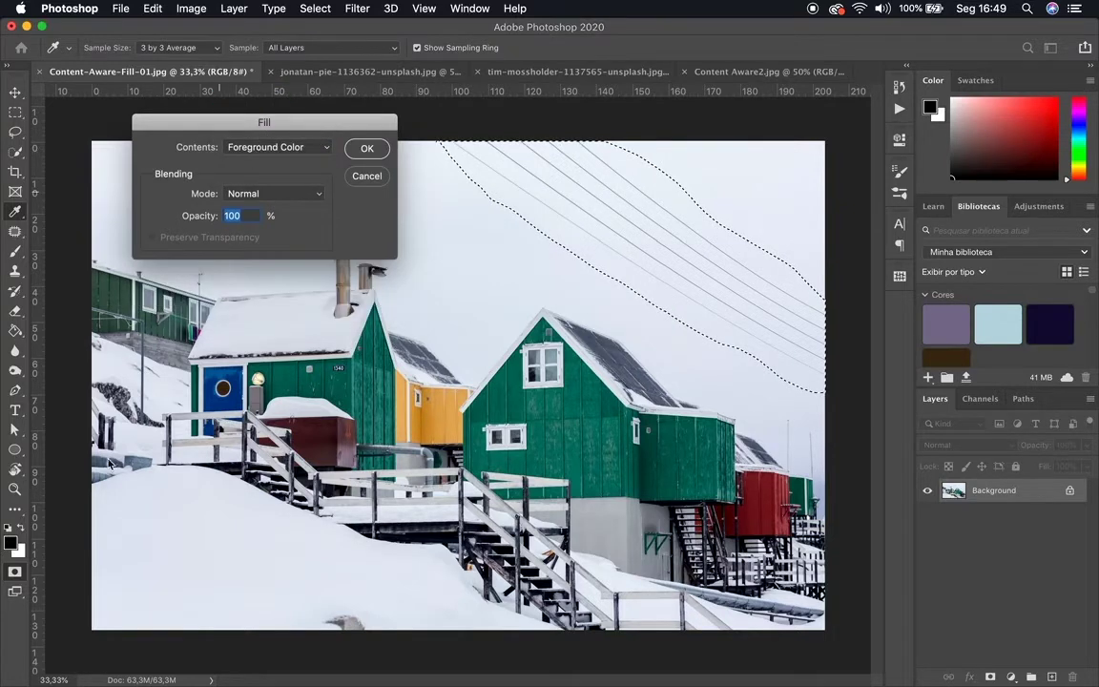
left_click(259, 150)
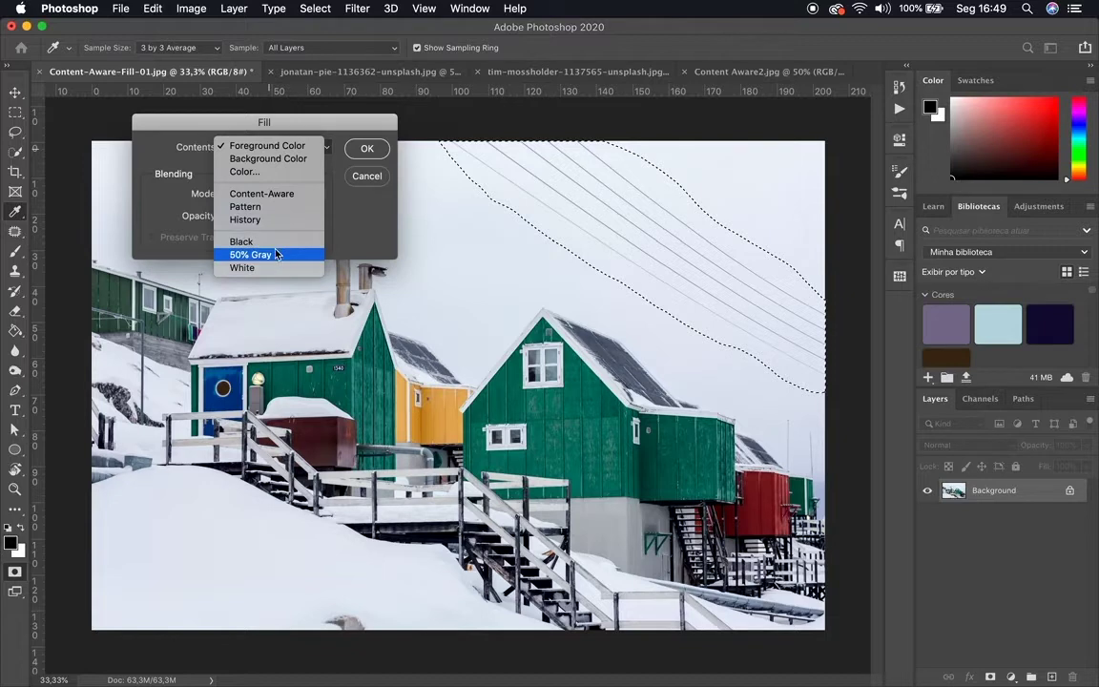
left_click(270, 195)
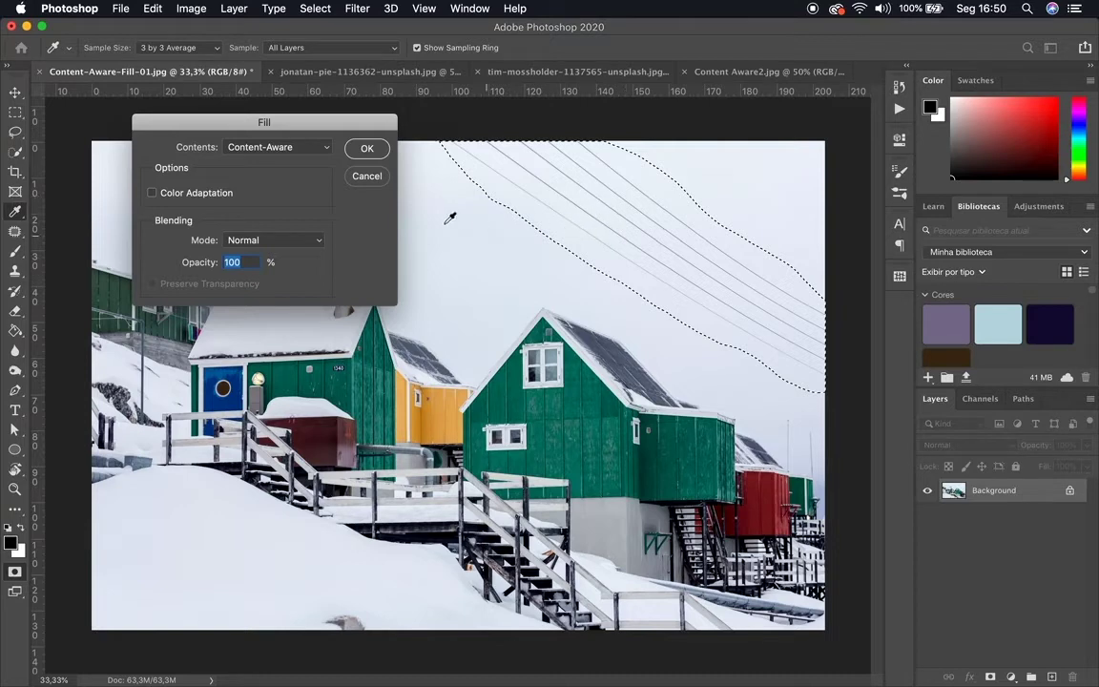
left_click(176, 198)
left_click(361, 149)
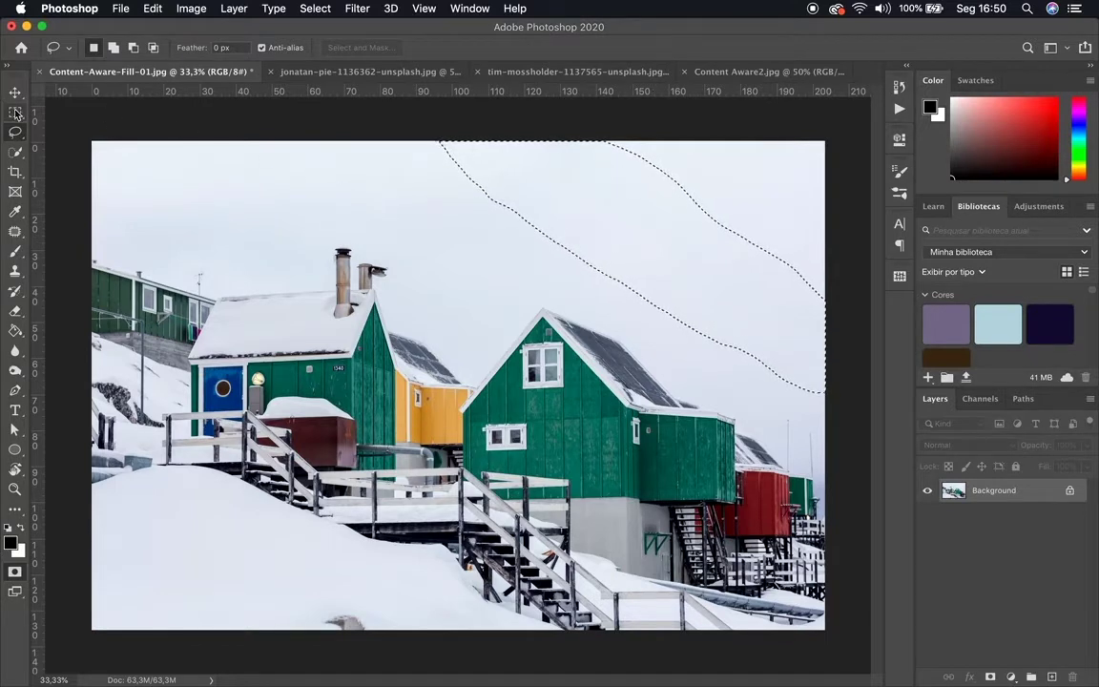
key("m")
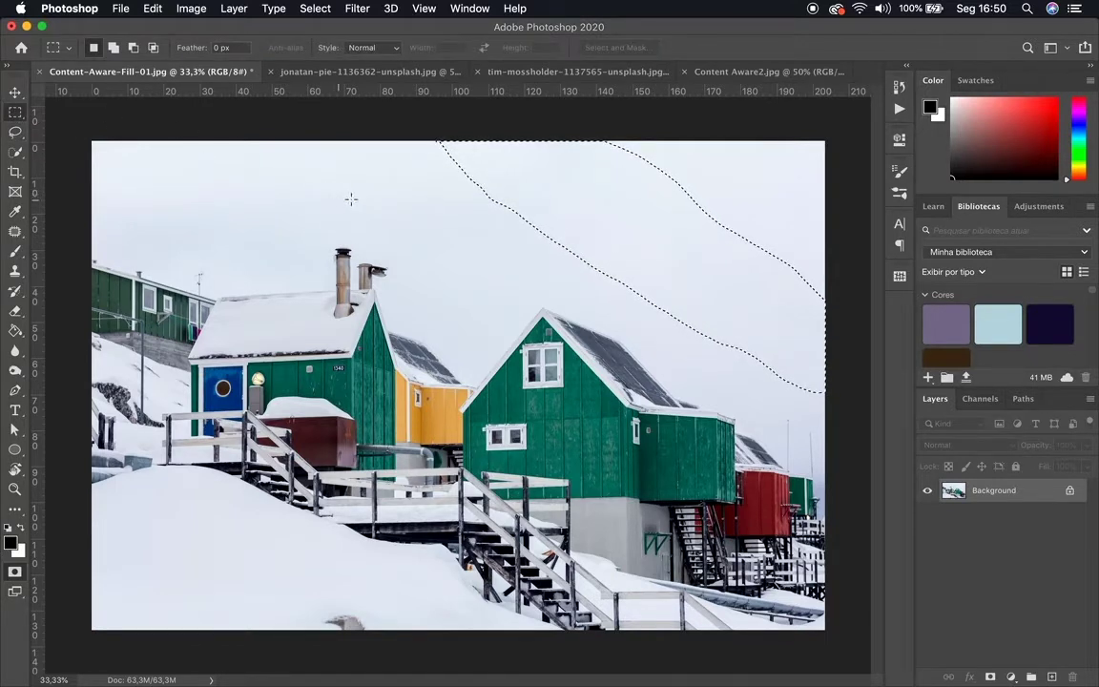
left_click(354, 204)
Lasso the rock in the foreground snow, remove it with a Content-Aware fill using Color Adaptation, and deselect
key("l")
mouse_move(329, 607)
left_mouse_down()
mouse_move(339, 604)
mouse_move(317, 618)
mouse_move(318, 631)
mouse_move(351, 643)
mouse_move(372, 634)
mouse_move(356, 610)
mouse_move(313, 616)
left_mouse_up()
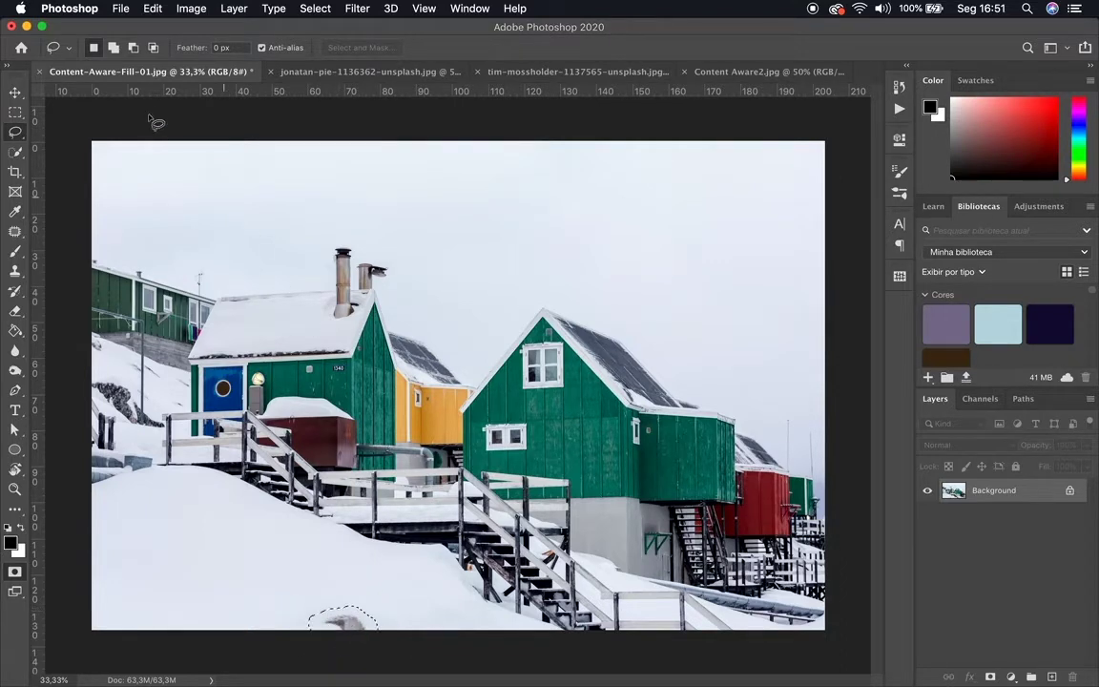
left_click(153, 9)
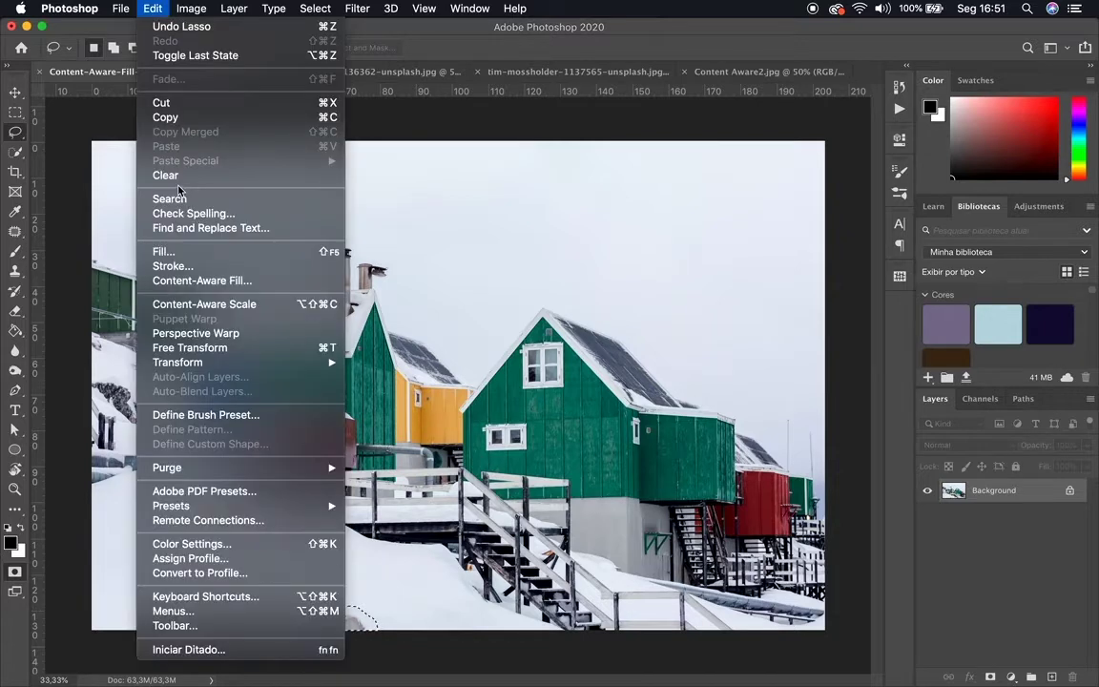
left_click(168, 254)
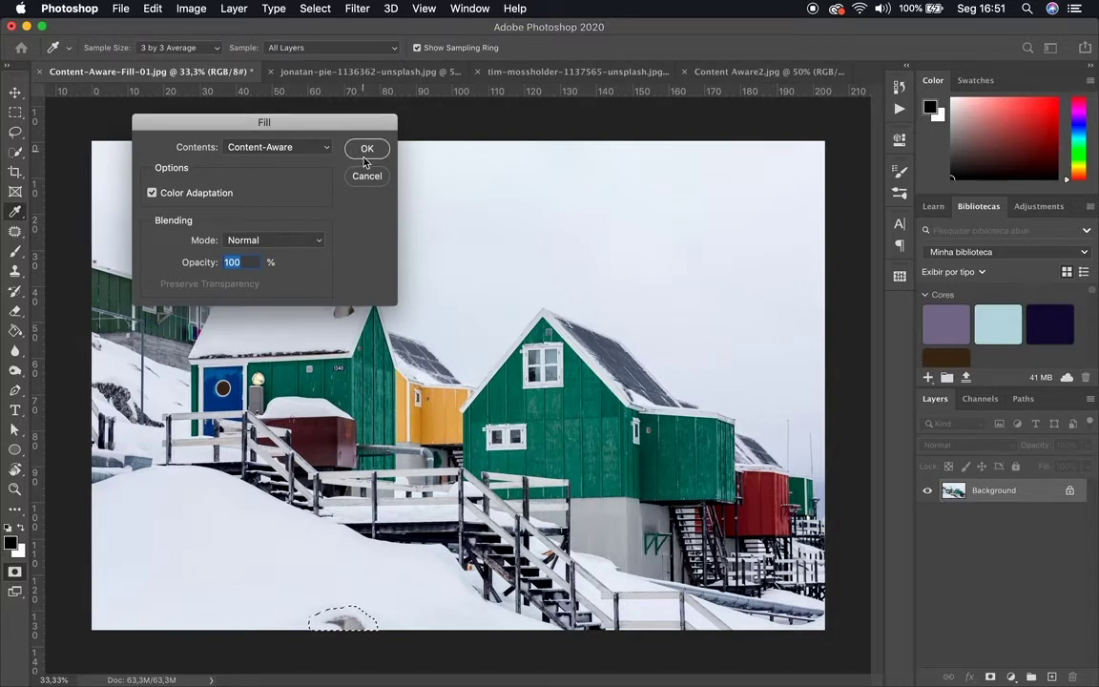
left_click(384, 147)
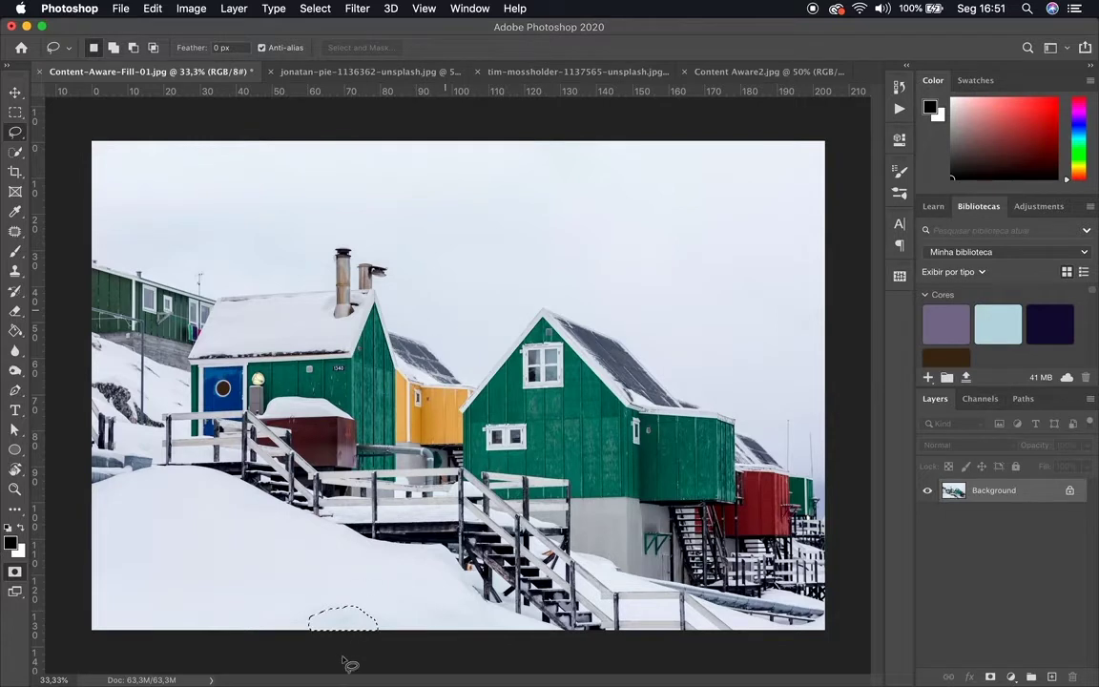
key("super+d")
Examine where the Fill command and the Patch, Clone Stamp and Spot Healing Brush retouching tools are found
left_click(152, 8)
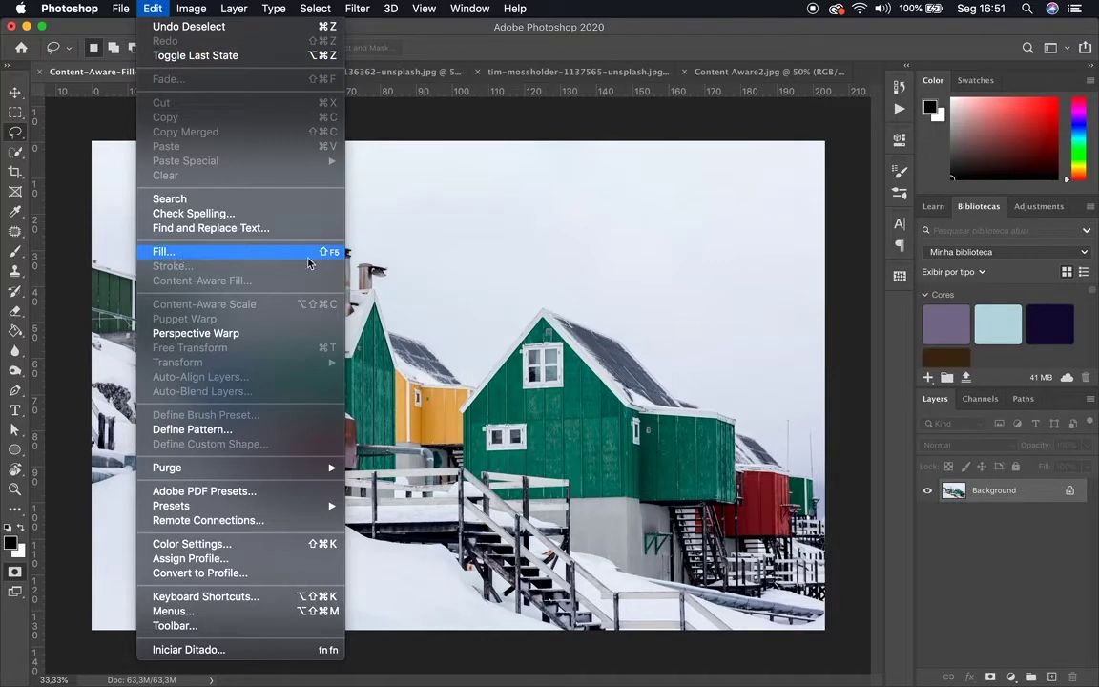
left_click(569, 282)
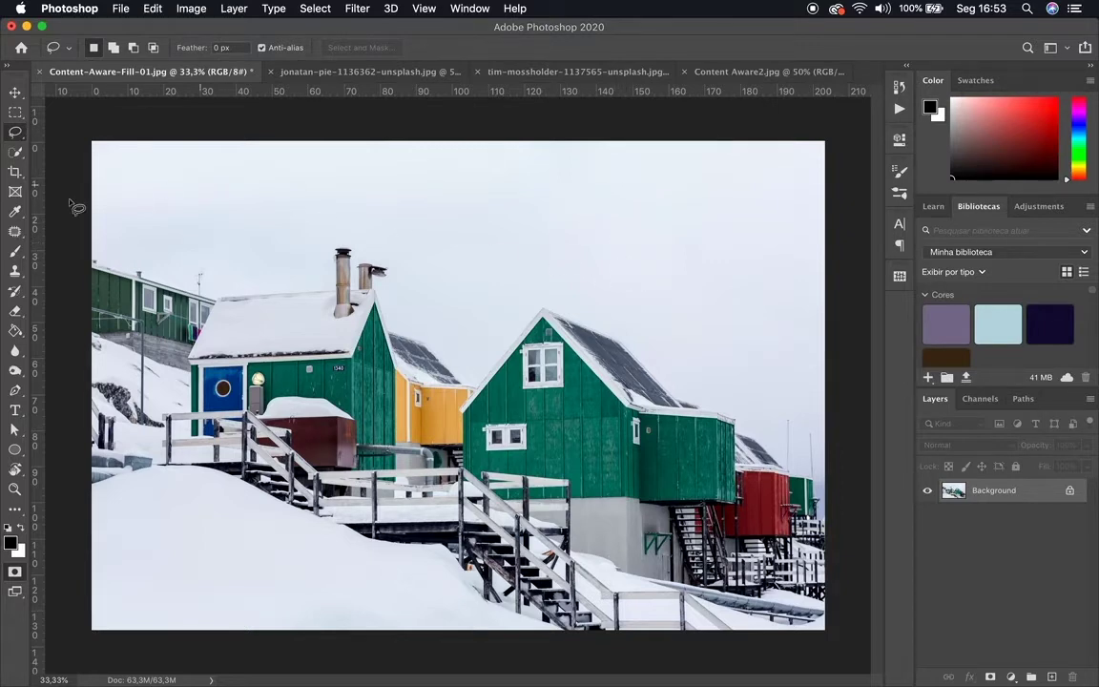
left_click(15, 234)
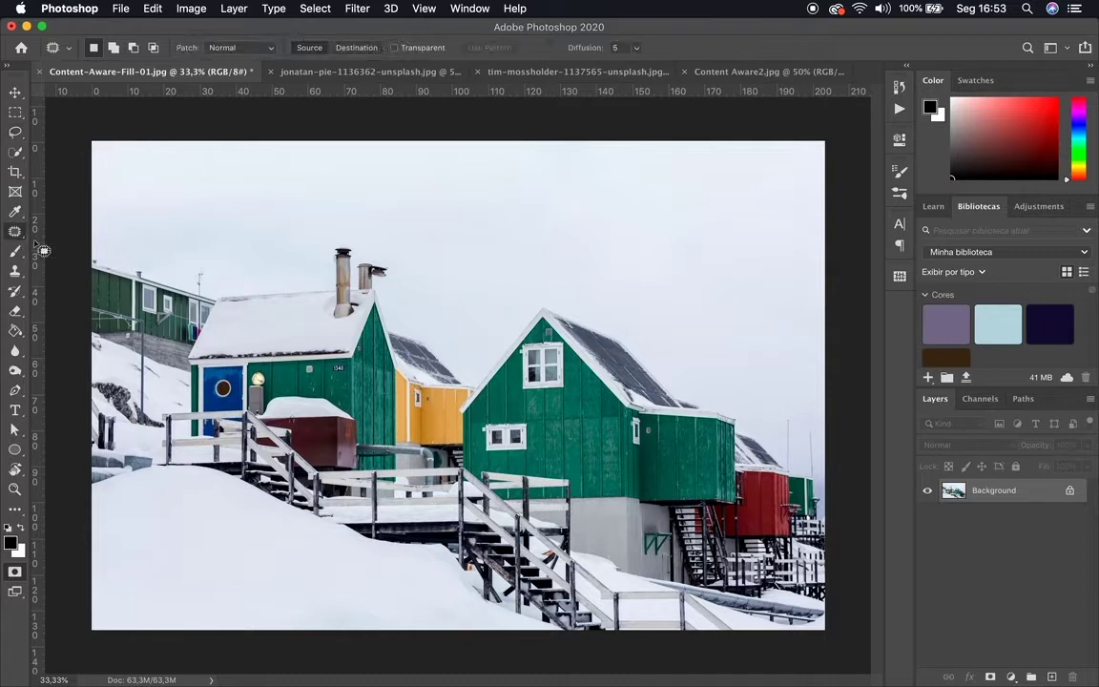
right_click(16, 236)
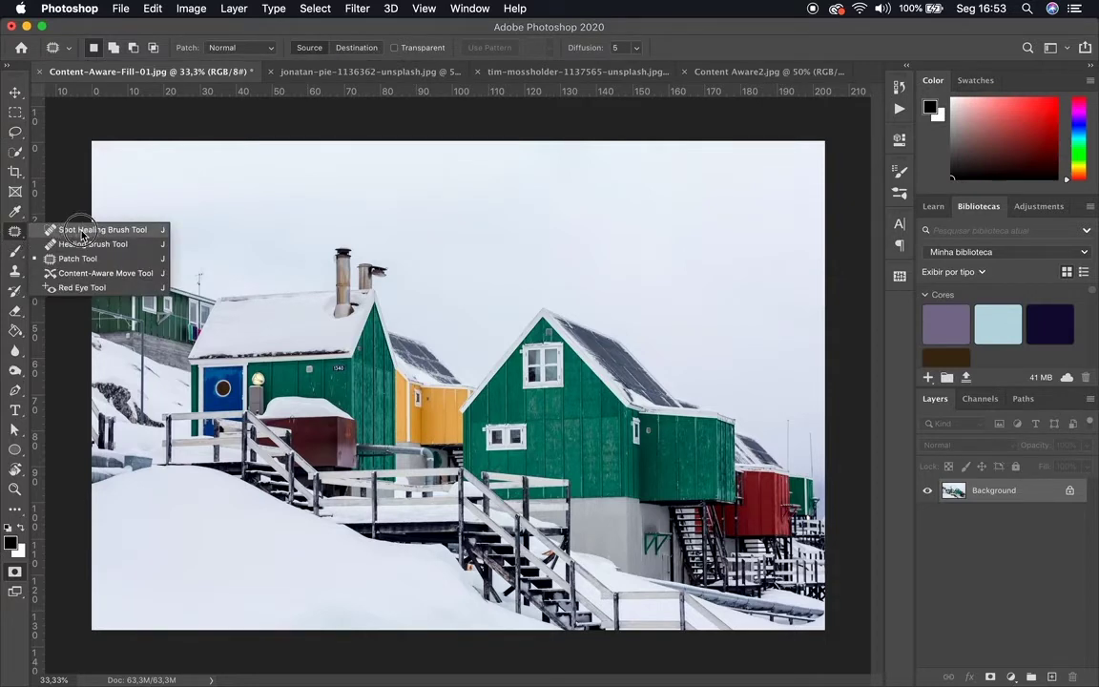
left_click(15, 231)
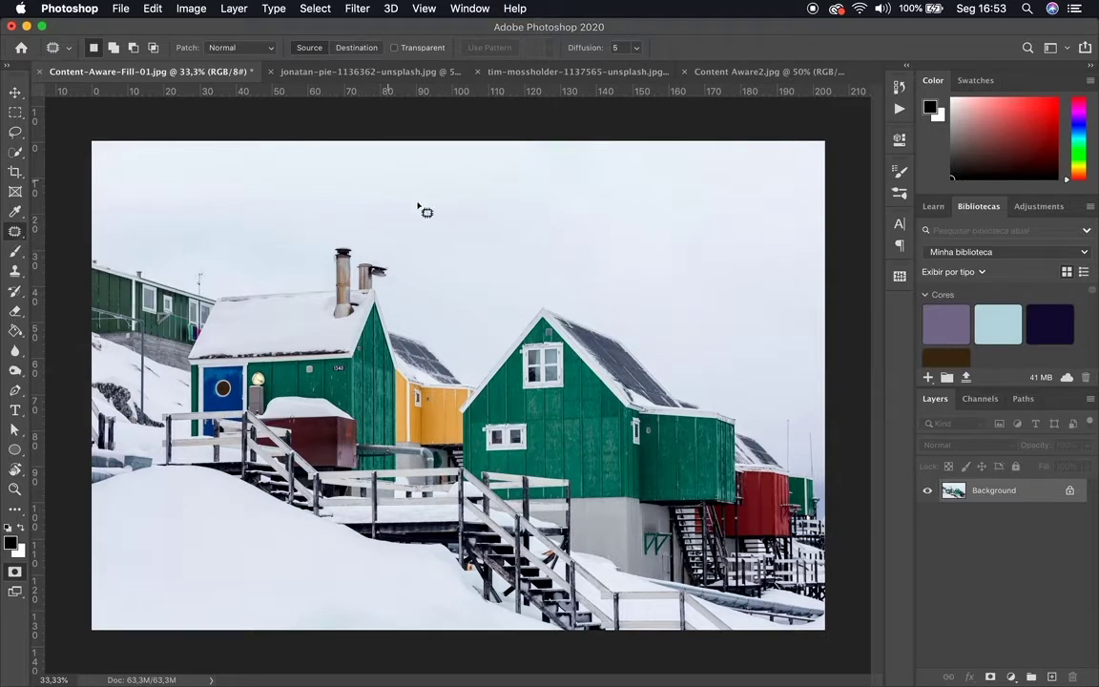
left_click(15, 274)
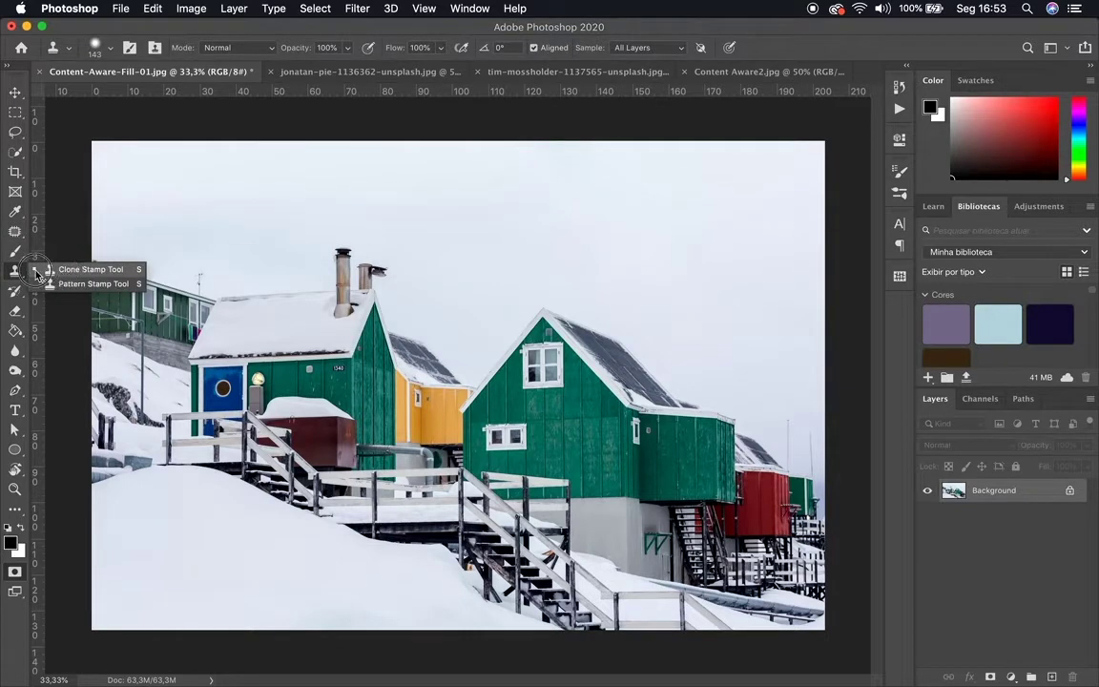
left_click(45, 271)
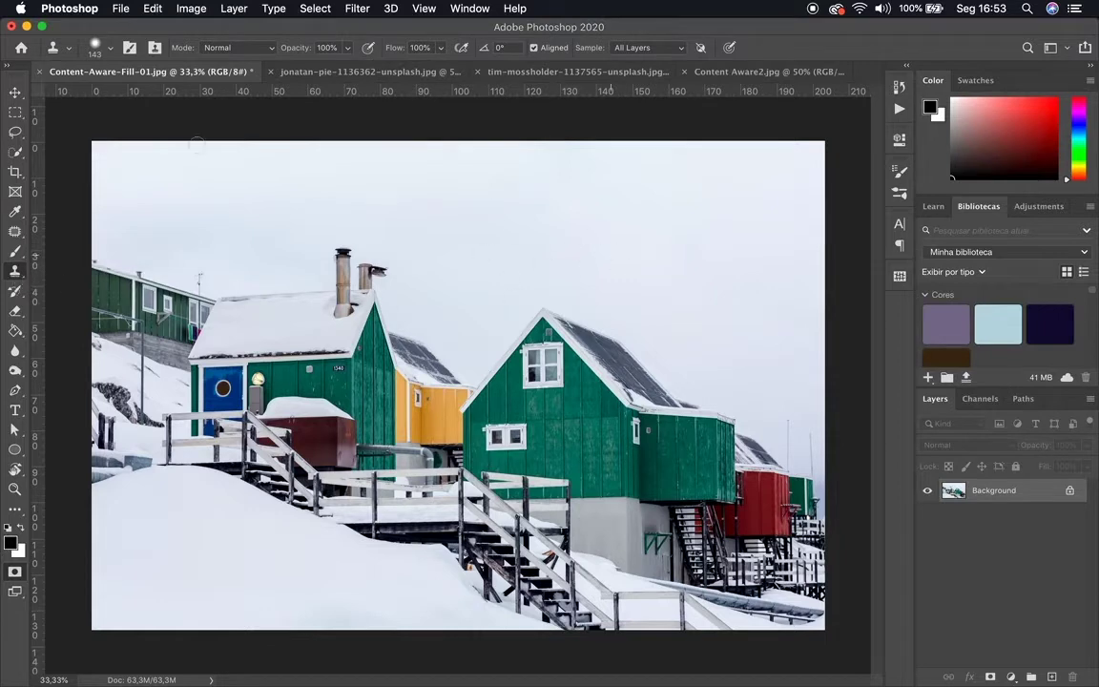
left_click(14, 92)
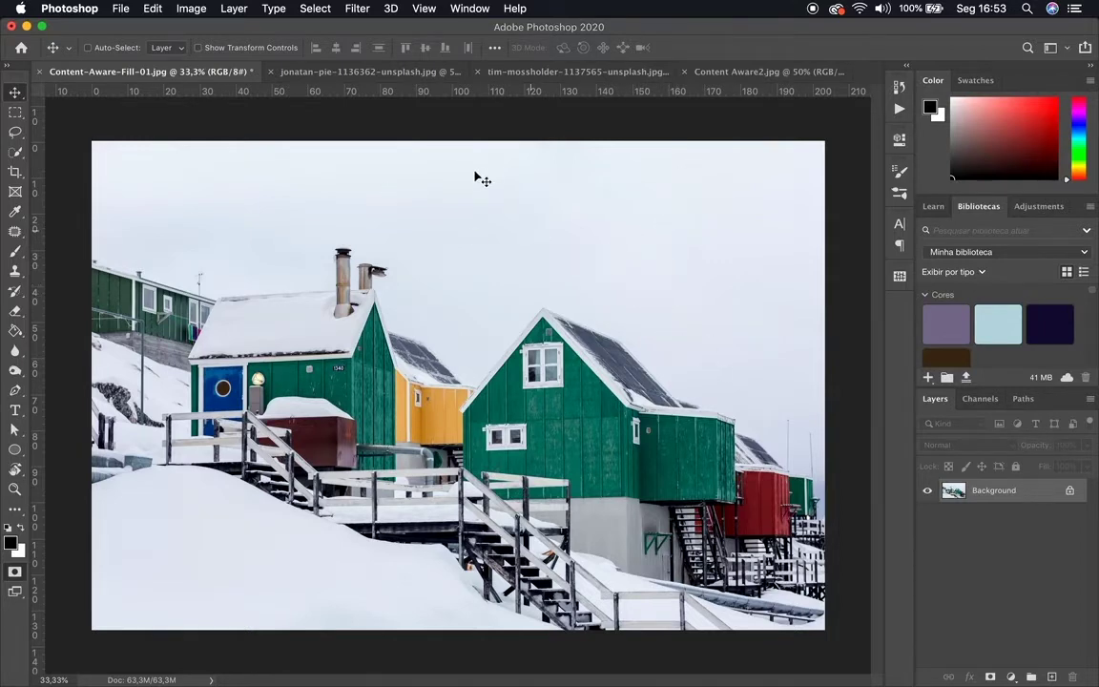
left_click(14, 231)
left_click(71, 231)
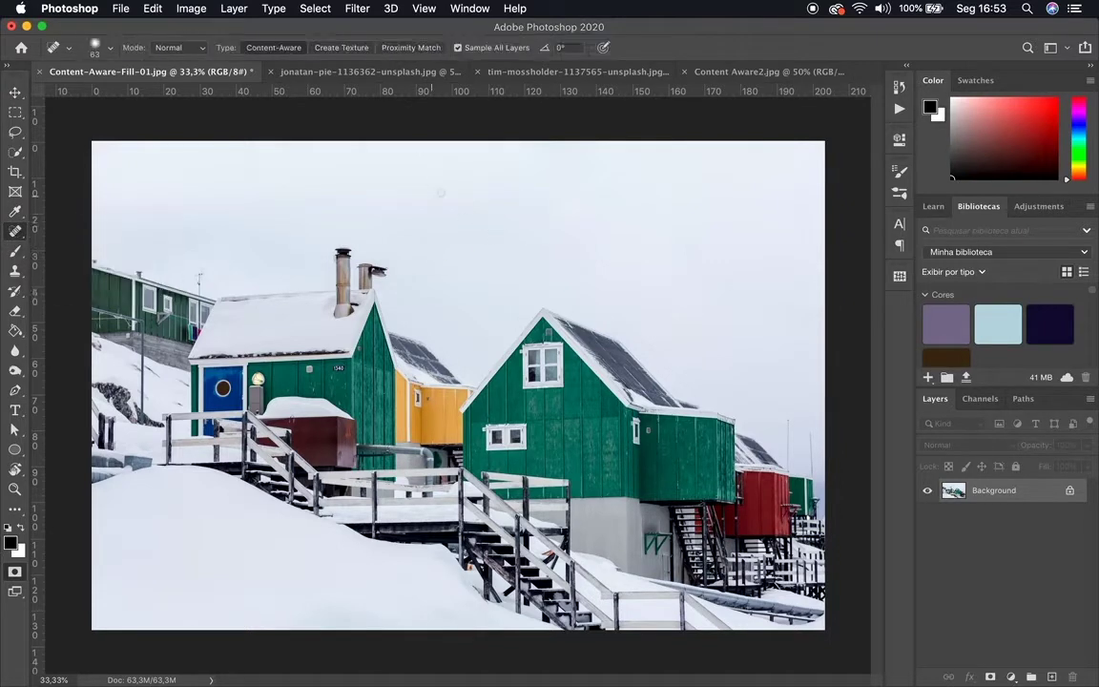
mouse_move(532, 255)
left_mouse_down()
mouse_move(547, 255)
mouse_move(523, 257)
mouse_move(466, 206)
left_mouse_up()
Close Content-Aware-Fill-01.jpg without saving its changes and bring up the helicopter photo
left_click(40, 72)
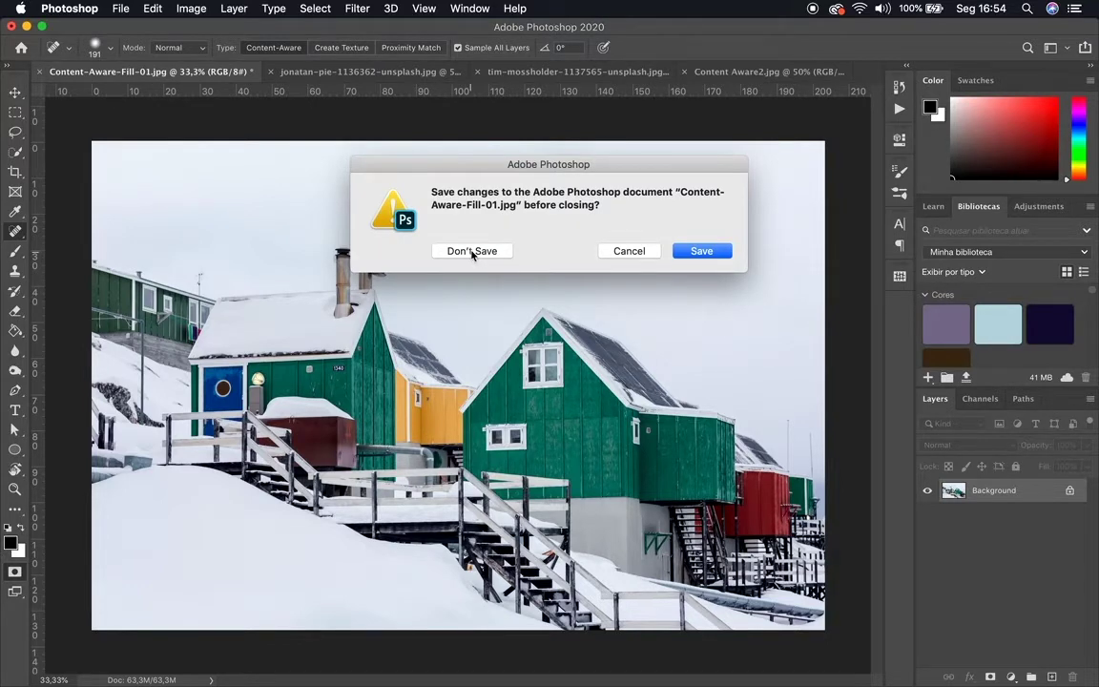
left_click(472, 251)
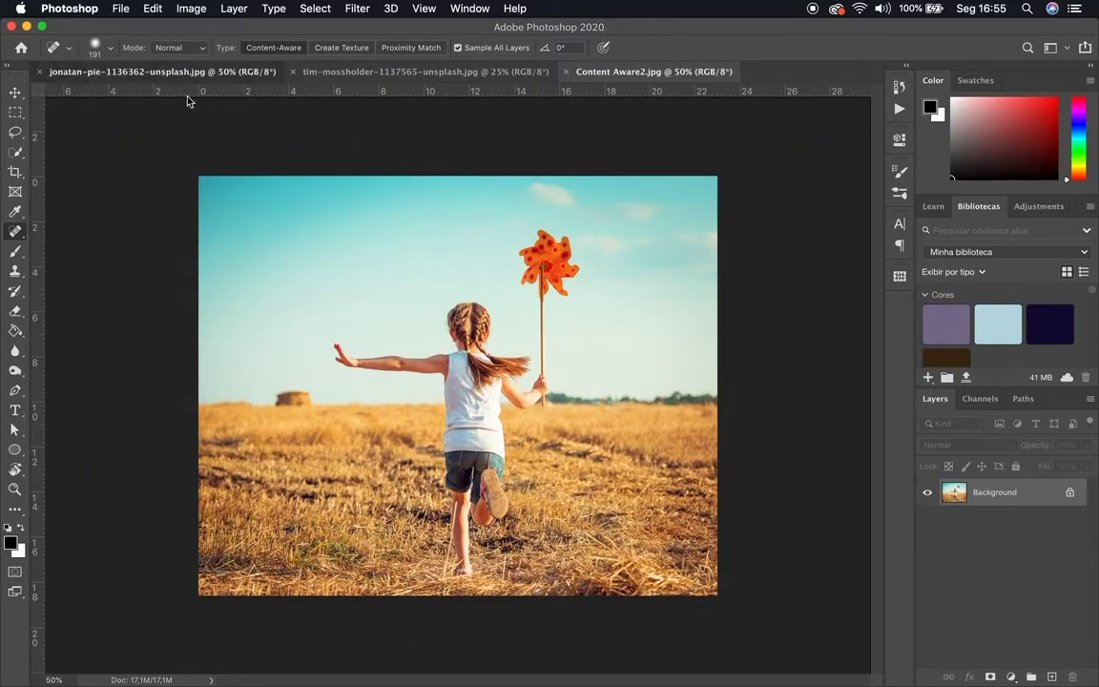
left_click(168, 73)
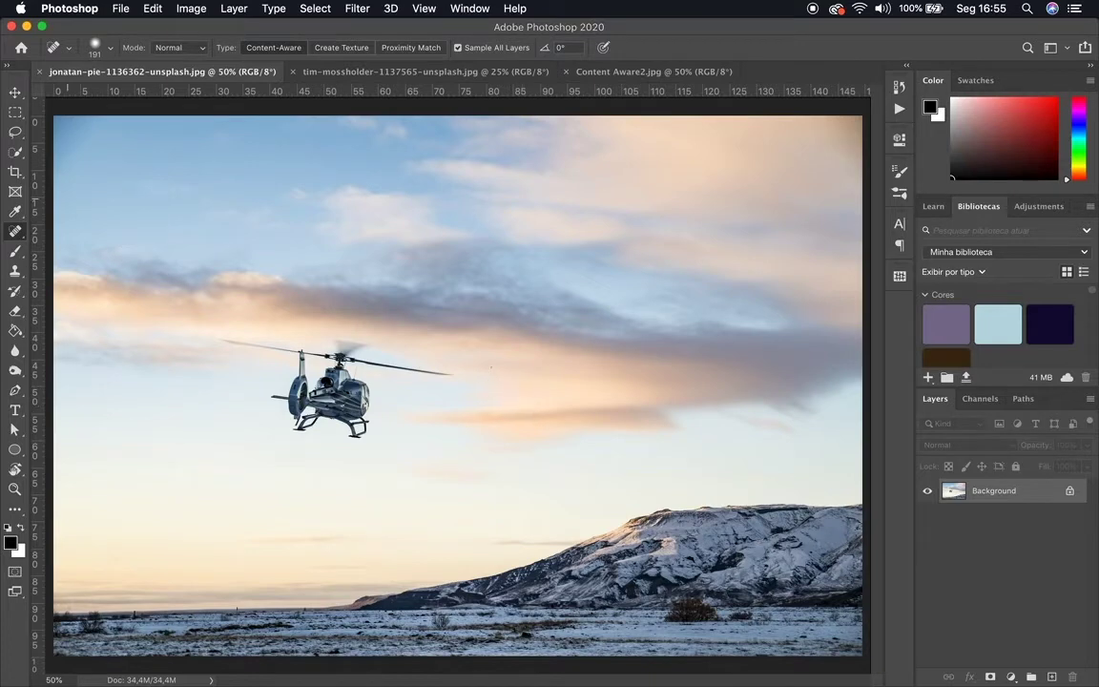
Draw a freehand Lasso selection closely around the helicopter, including its rotor blades, tail and landing skids
key("v")
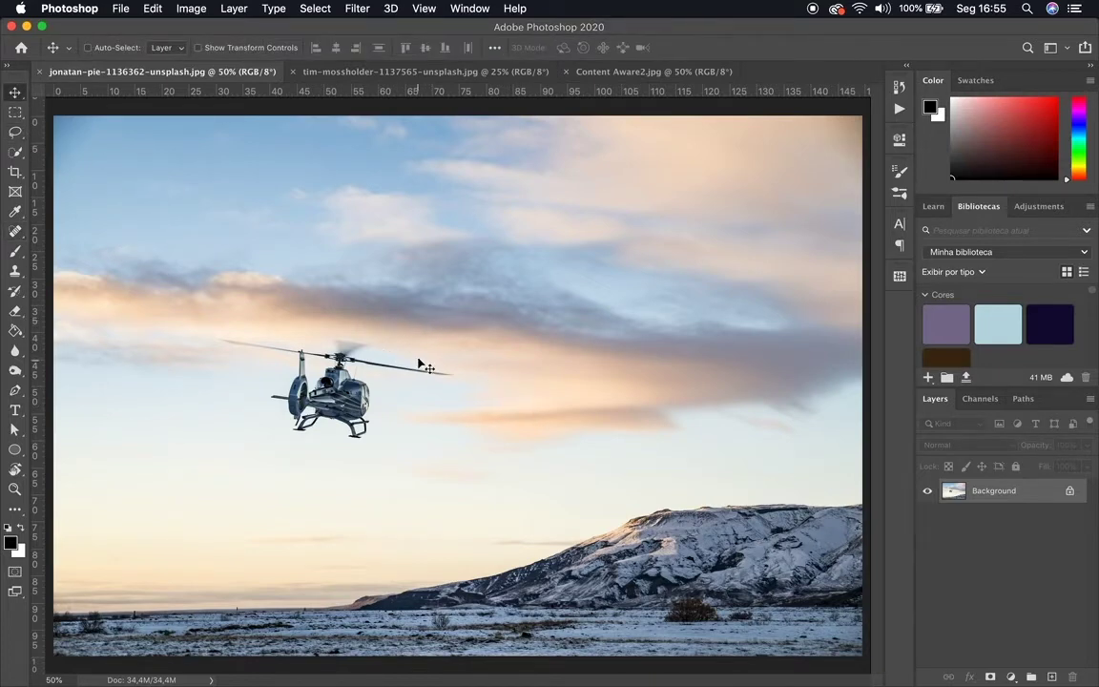
key("l")
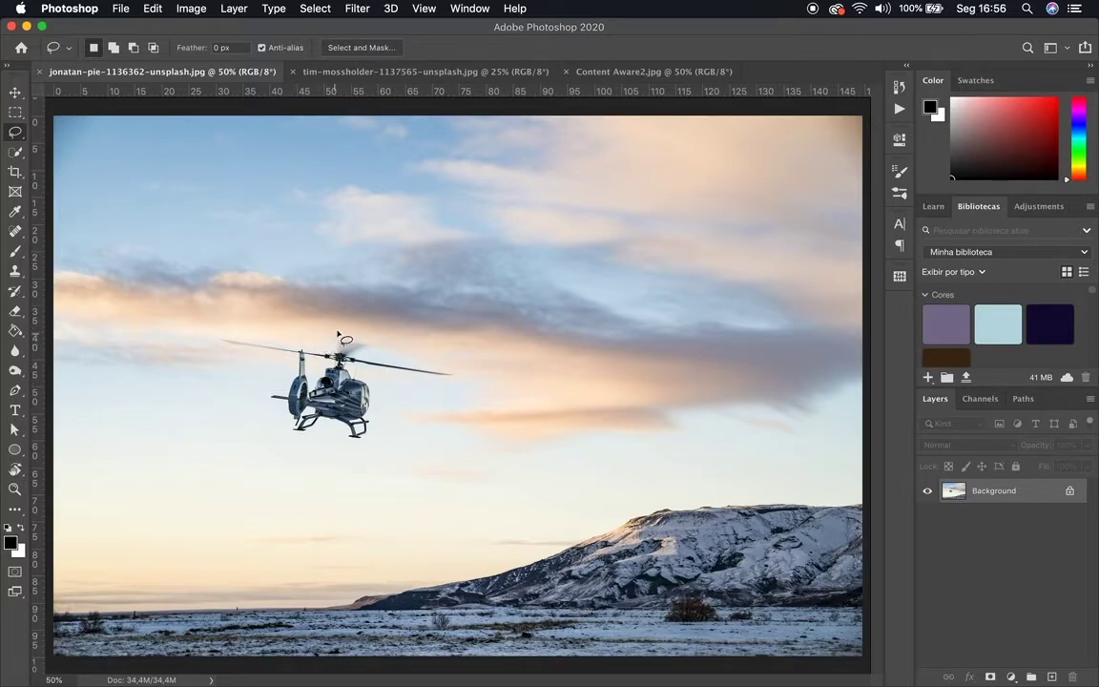
key("super+plus")
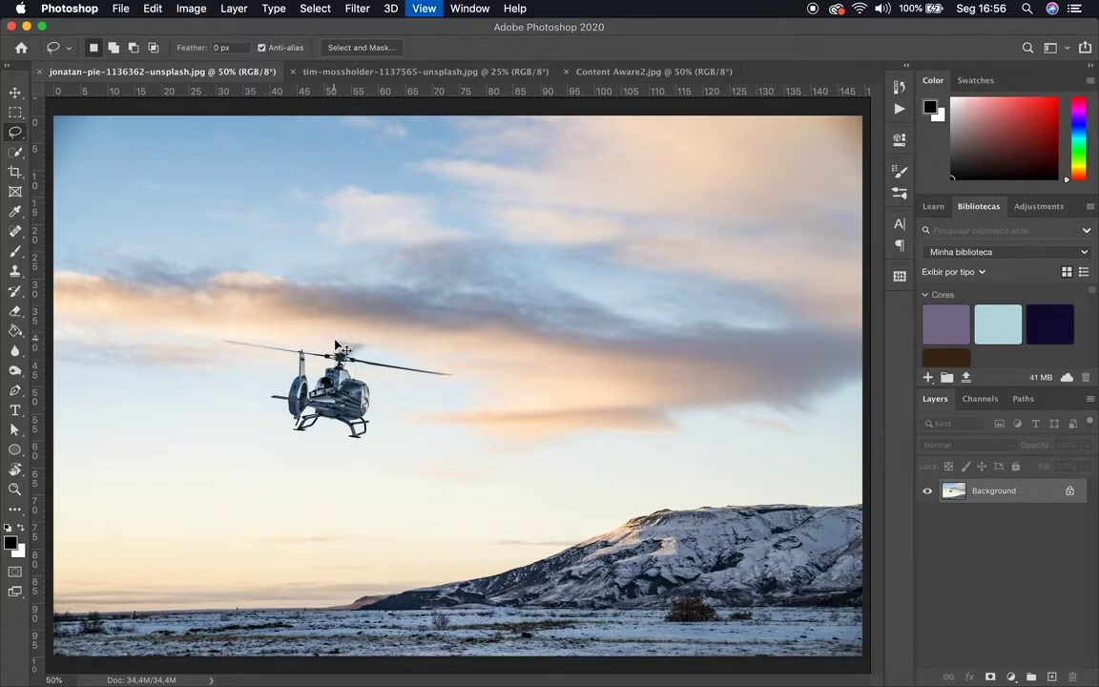
key("super+plus")
key("super+plus")
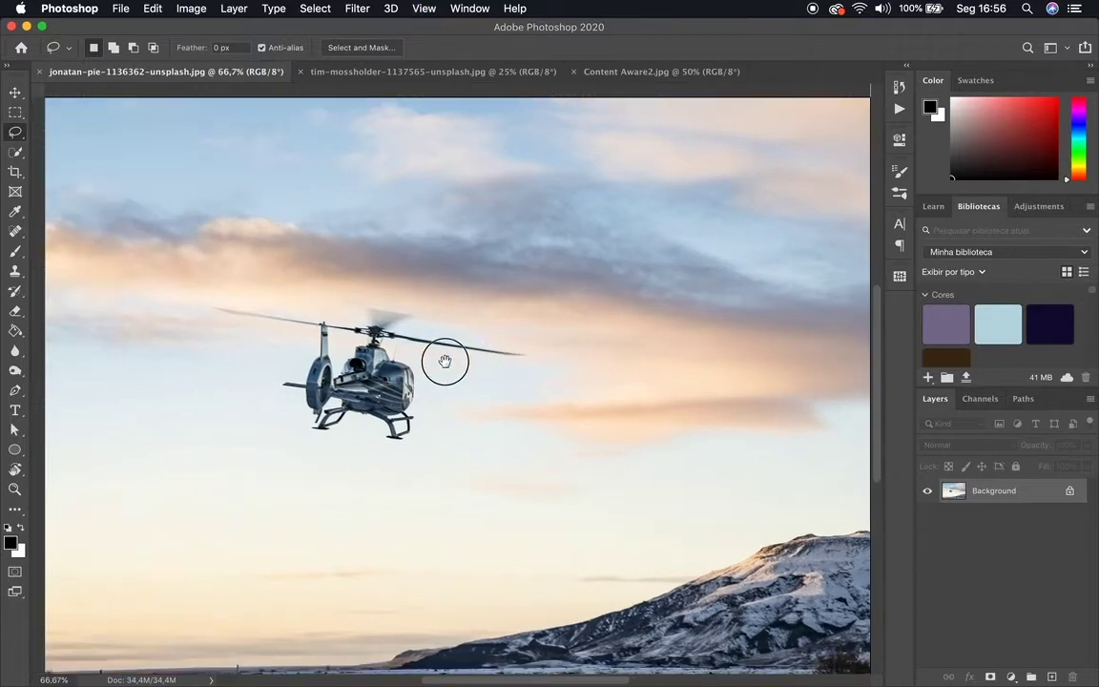
mouse_move(359, 317)
left_mouse_down()
mouse_move(365, 301)
mouse_move(393, 296)
mouse_move(420, 310)
mouse_move(415, 332)
mouse_move(416, 322)
mouse_move(461, 329)
mouse_move(535, 362)
mouse_move(411, 354)
mouse_move(422, 439)
mouse_move(393, 446)
mouse_move(355, 426)
mouse_move(321, 436)
mouse_move(279, 384)
mouse_move(278, 372)
mouse_move(304, 376)
mouse_move(296, 334)
mouse_move(219, 322)
mouse_move(206, 308)
mouse_move(349, 319)
left_mouse_up()
left_click(520, 465)
key("super+z")
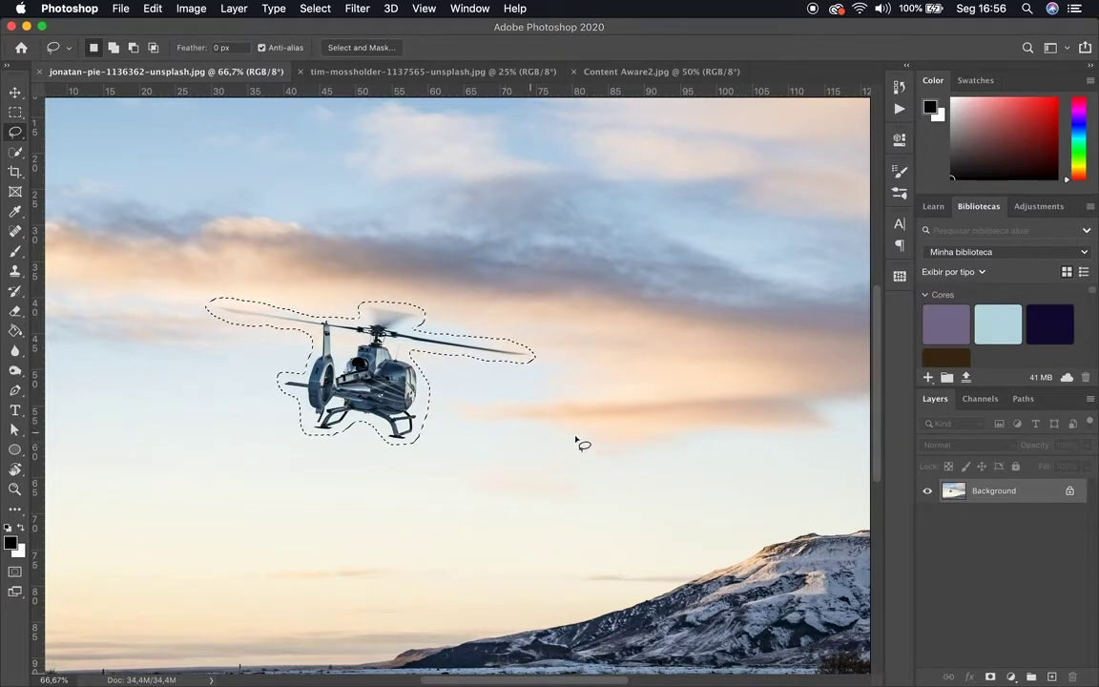
Duplicate the Background layer, hide the original, and rename the copy "content aware antigo"
left_click_drag(974, 495, 1051, 675)
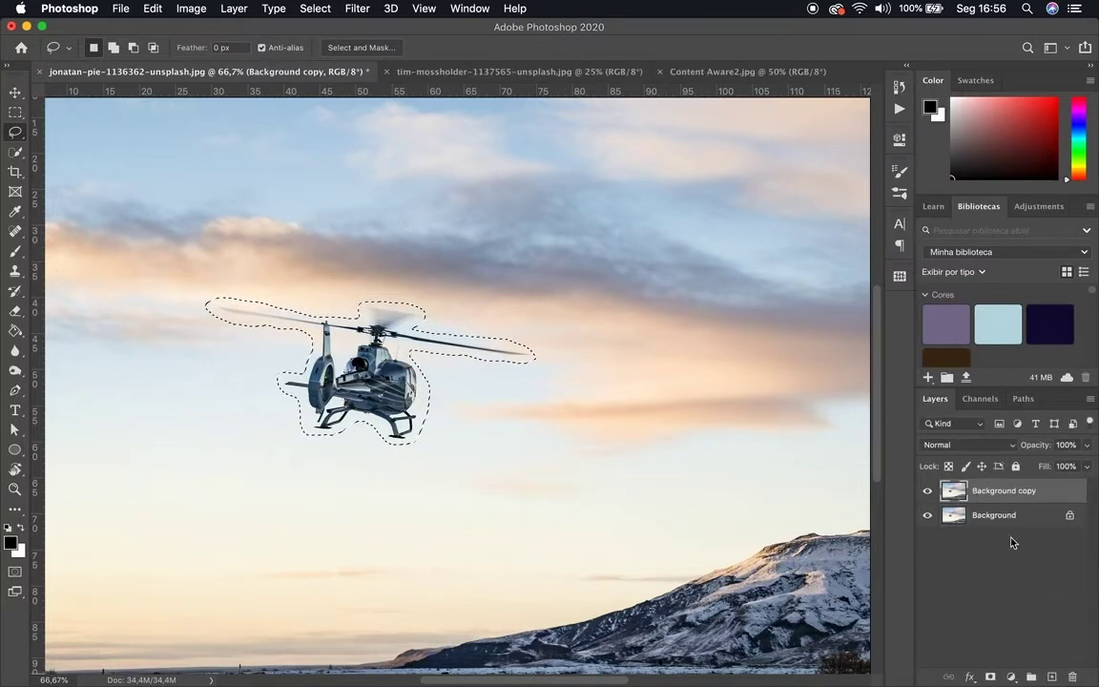
left_click(928, 515)
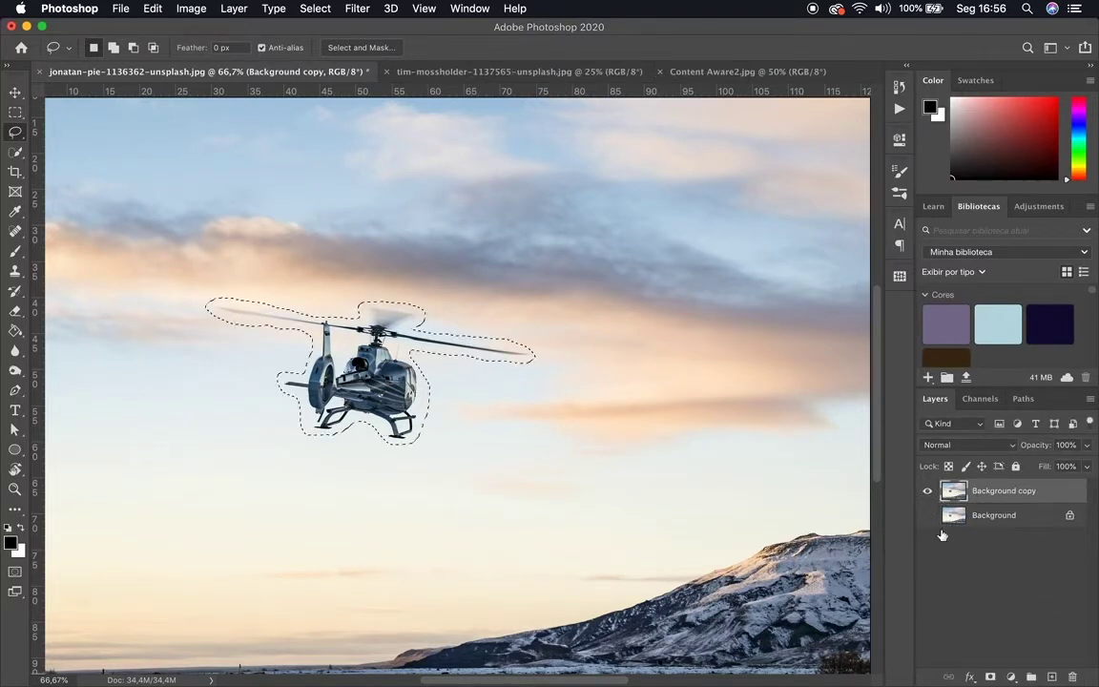
double_click(993, 492)
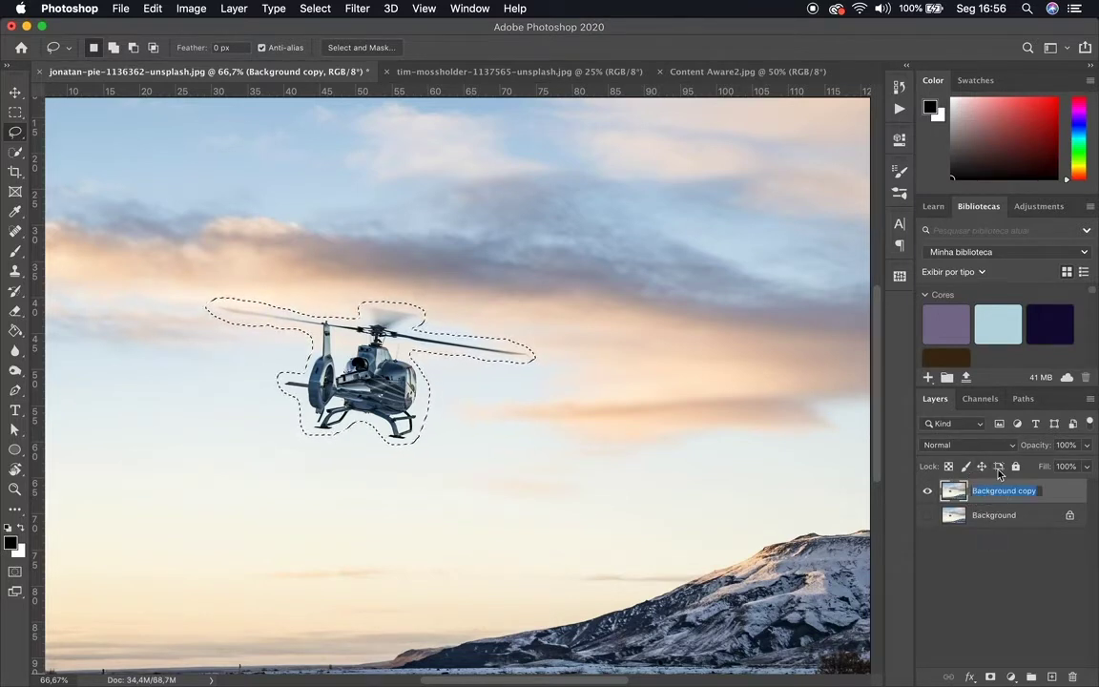
type("content")
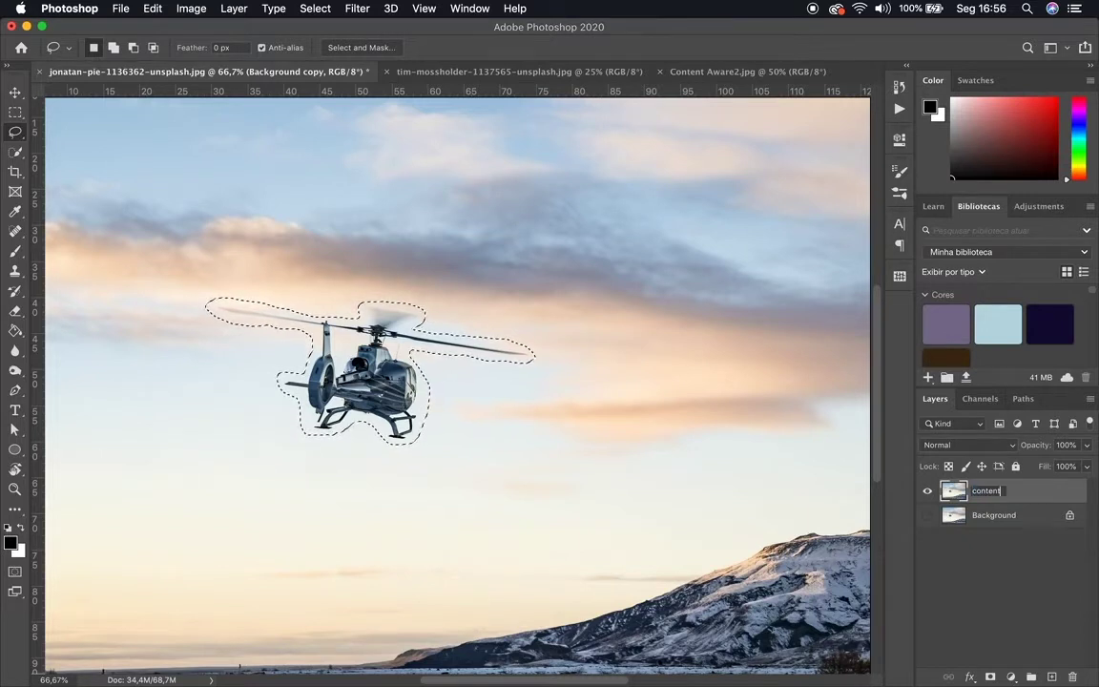
type(" aware antigo")
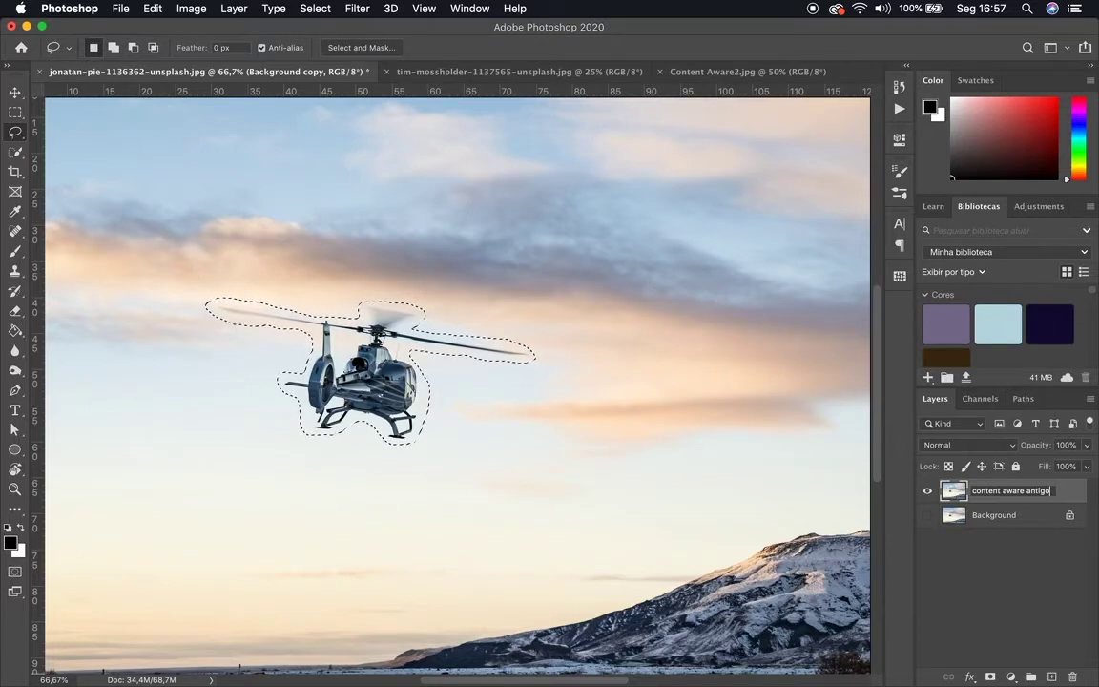
key("Return")
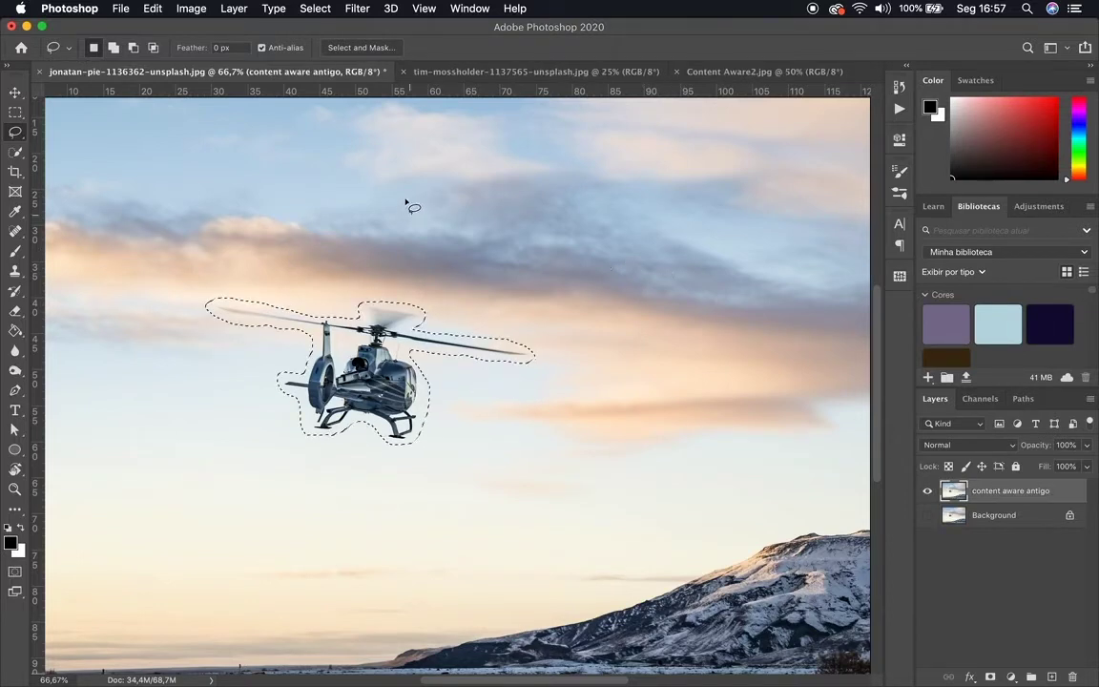
Remove the selected helicopter with a Content-Aware Fill using Color Adaptation, Normal mode and 100% opacity, and deselect
left_click(153, 8)
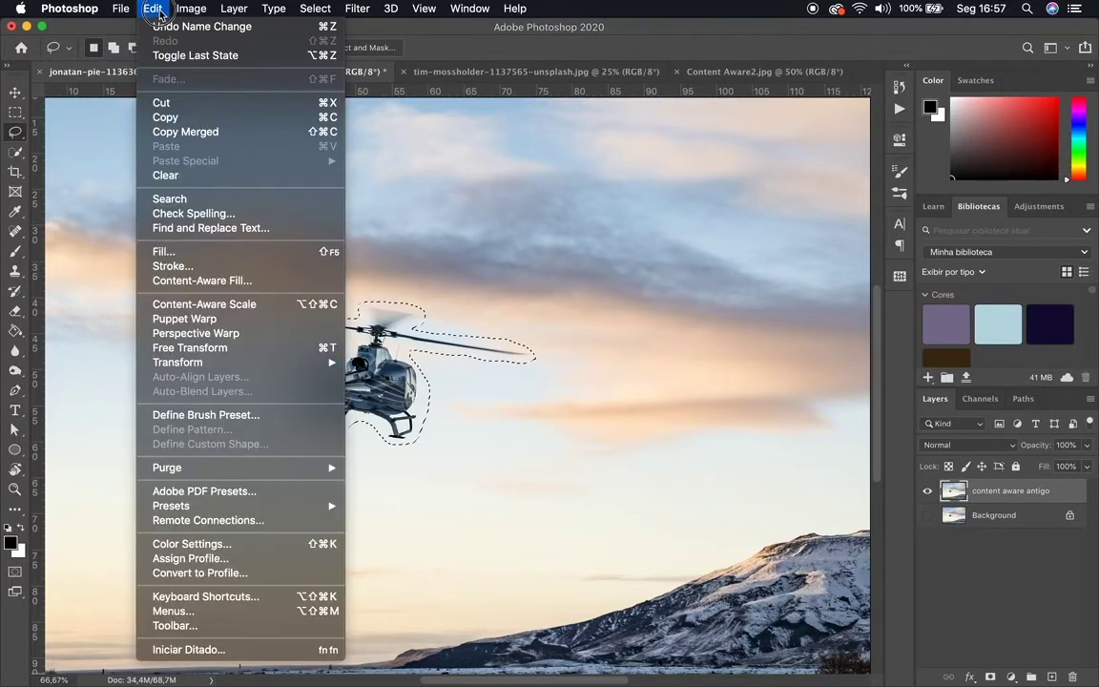
left_click(217, 252)
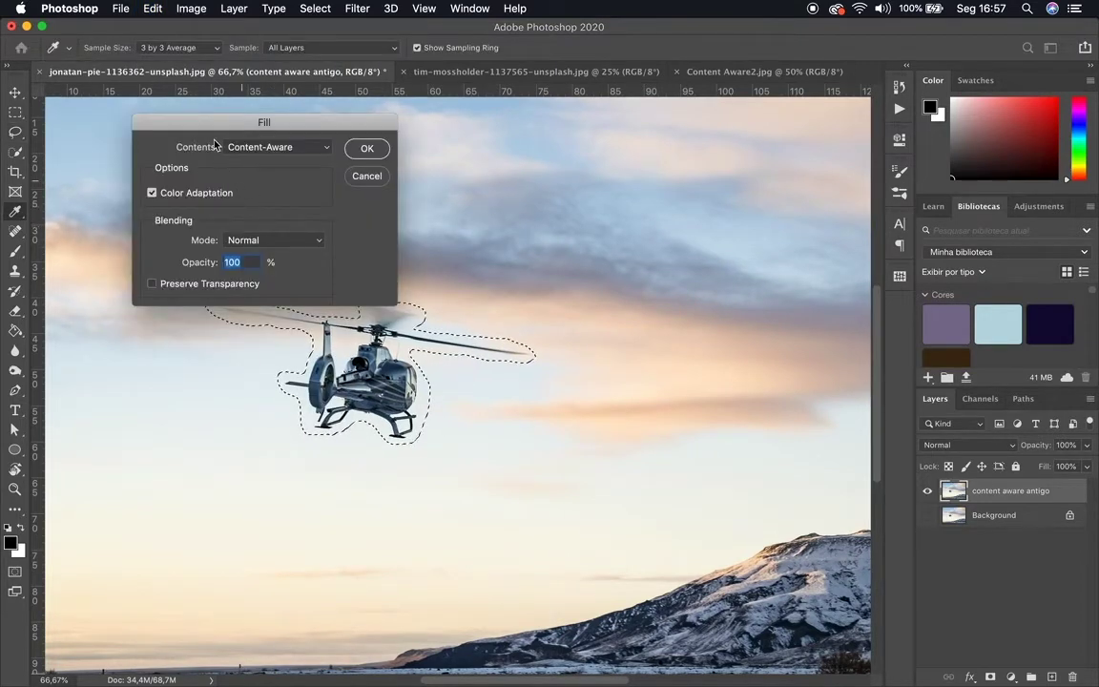
left_click_drag(200, 130, 555, 141)
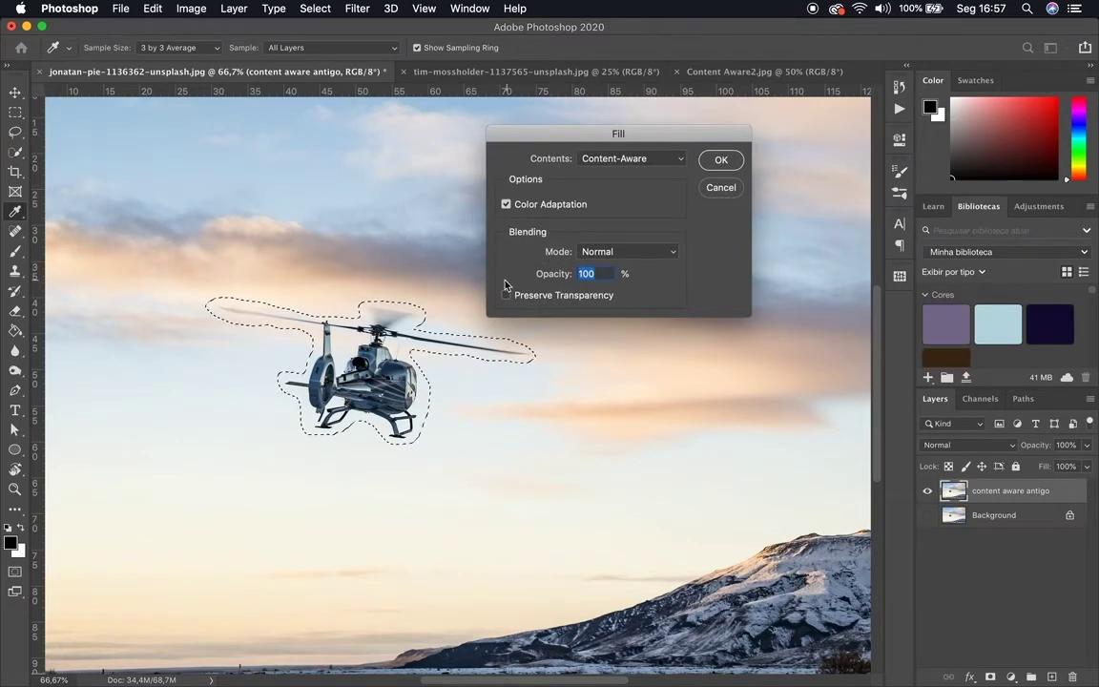
key("super+minus")
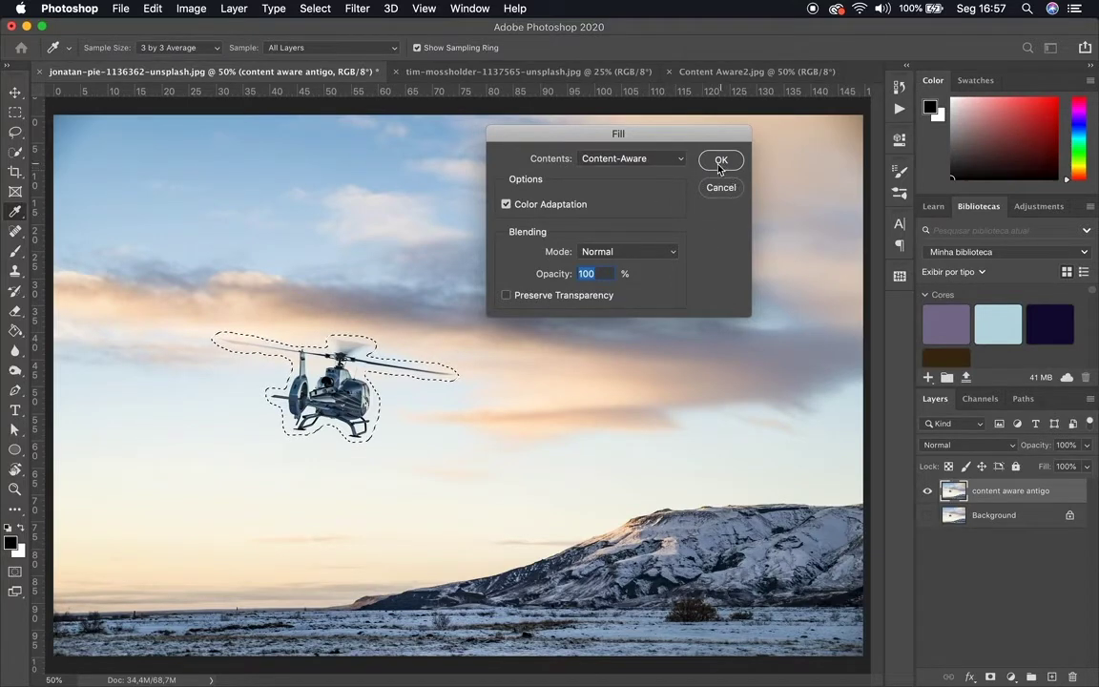
left_click(611, 159)
left_click(603, 154)
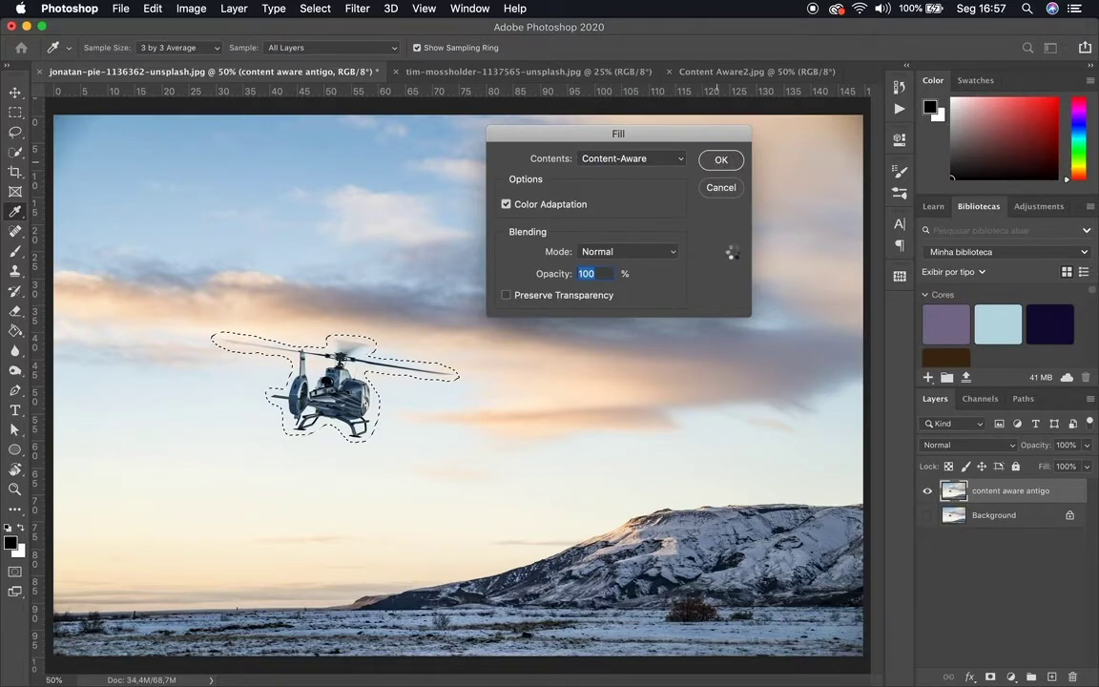
key("Return")
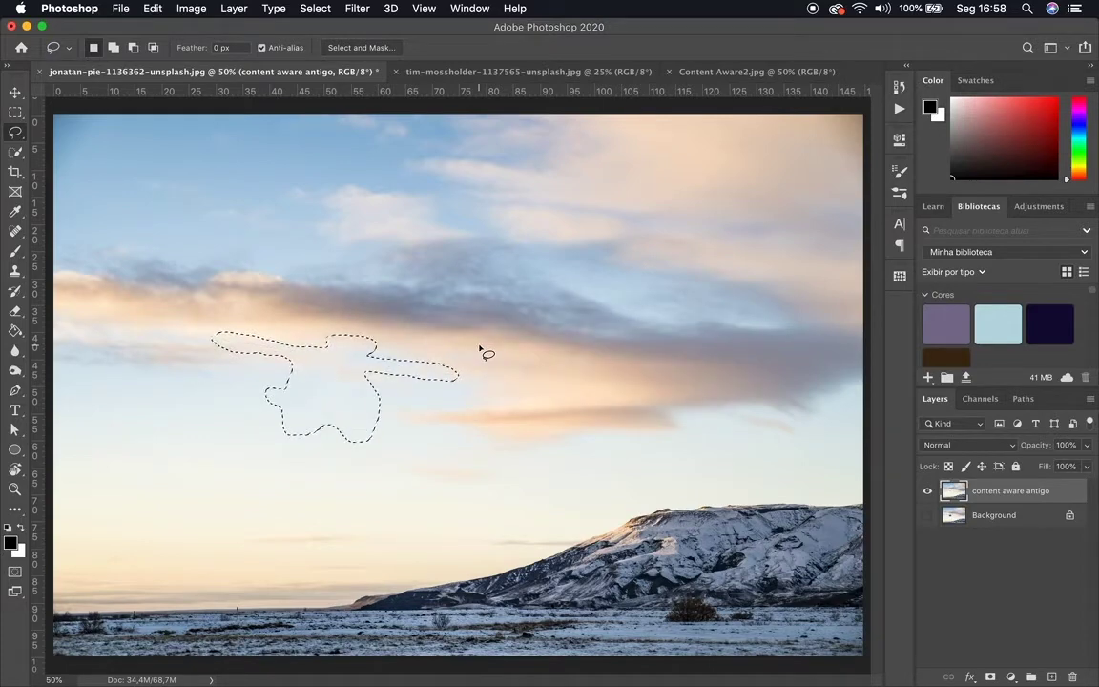
key("super+d")
key("super+minus")
key("super+minus")
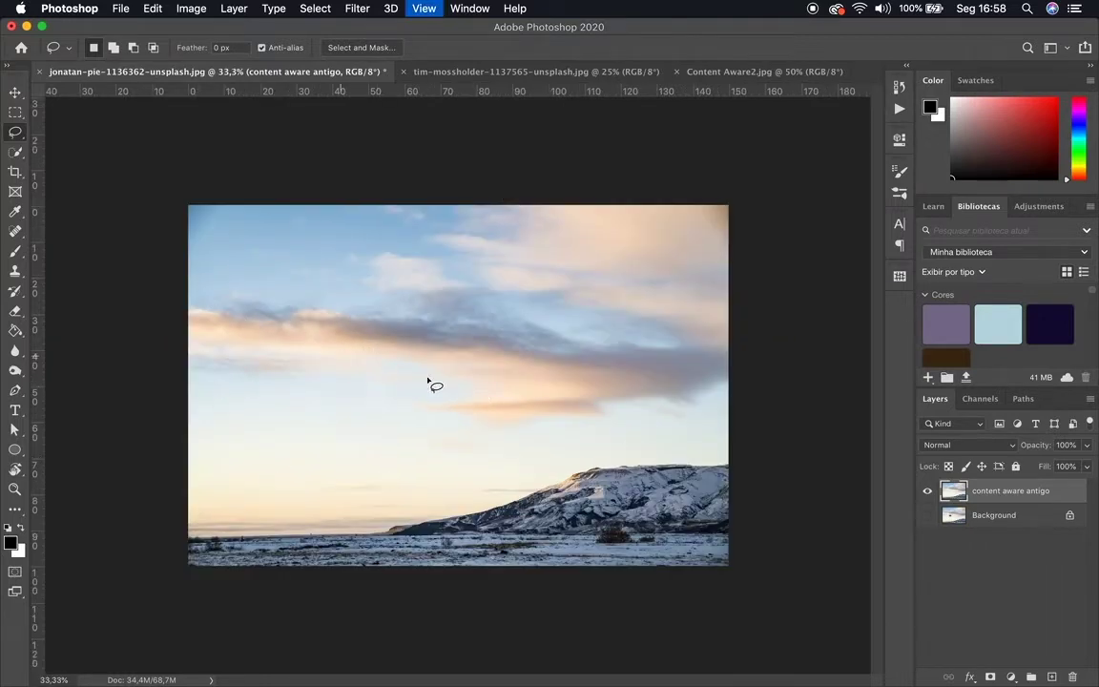
Hide the "content aware antigo" layer and make the visible original Background layer active
left_click(926, 491)
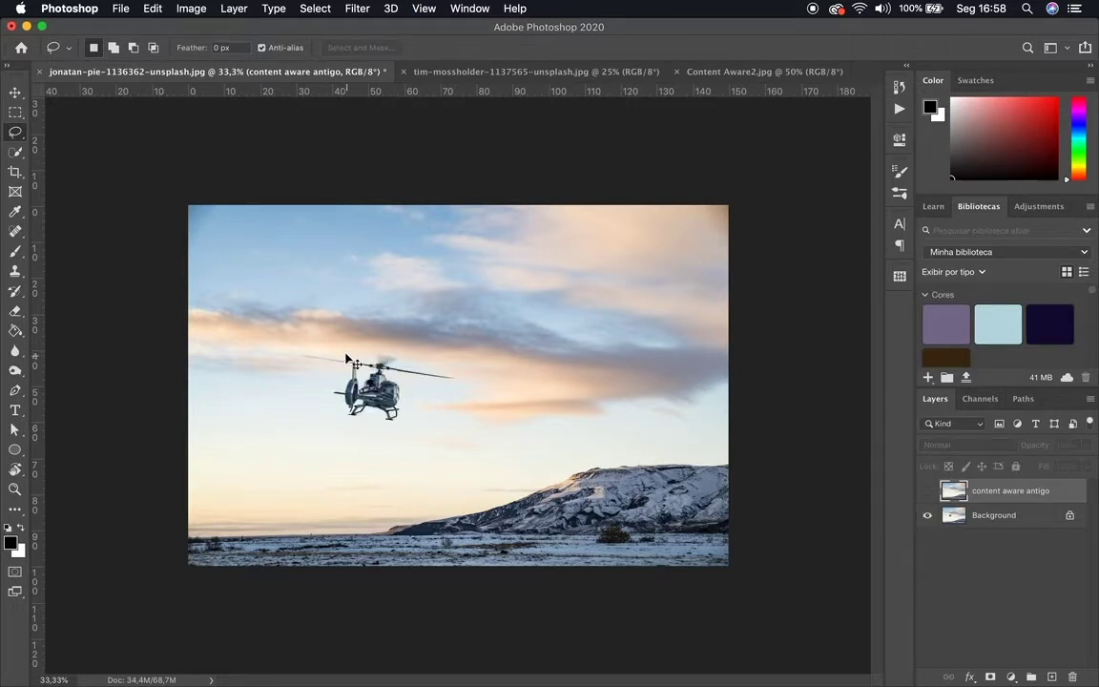
key("super+0")
key("super+minus")
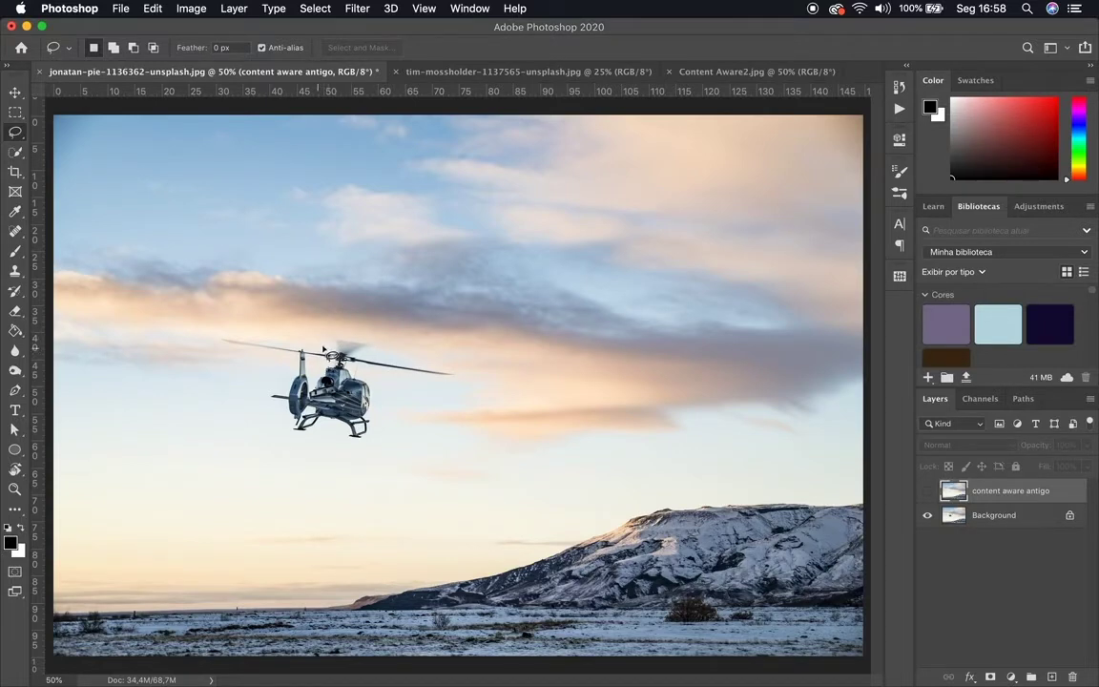
left_click(992, 516)
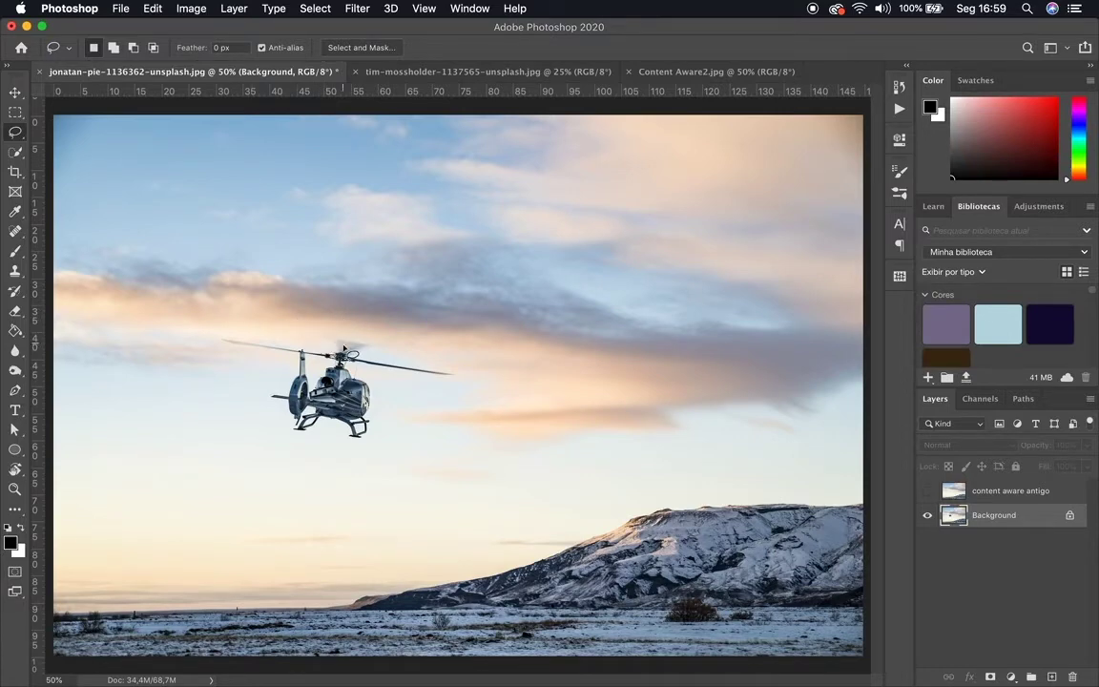
Draw a new freehand Lasso selection around the helicopter on the Background layer, including its rotor blades and skids
mouse_move(330, 347)
left_mouse_down()
mouse_move(332, 329)
mouse_move(348, 324)
mouse_move(467, 378)
mouse_move(459, 389)
mouse_move(375, 389)
mouse_move(359, 448)
mouse_move(324, 428)
mouse_move(305, 434)
mouse_move(273, 395)
mouse_move(287, 382)
mouse_move(279, 355)
mouse_move(214, 338)
mouse_move(280, 343)
mouse_move(296, 332)
mouse_move(325, 352)
mouse_move(315, 330)
left_mouse_up()
left_click(317, 245)
key("super+z")
Open the Content-Aware Fill workspace for the helicopter selection and keep the output set to New Layer
left_click(153, 10)
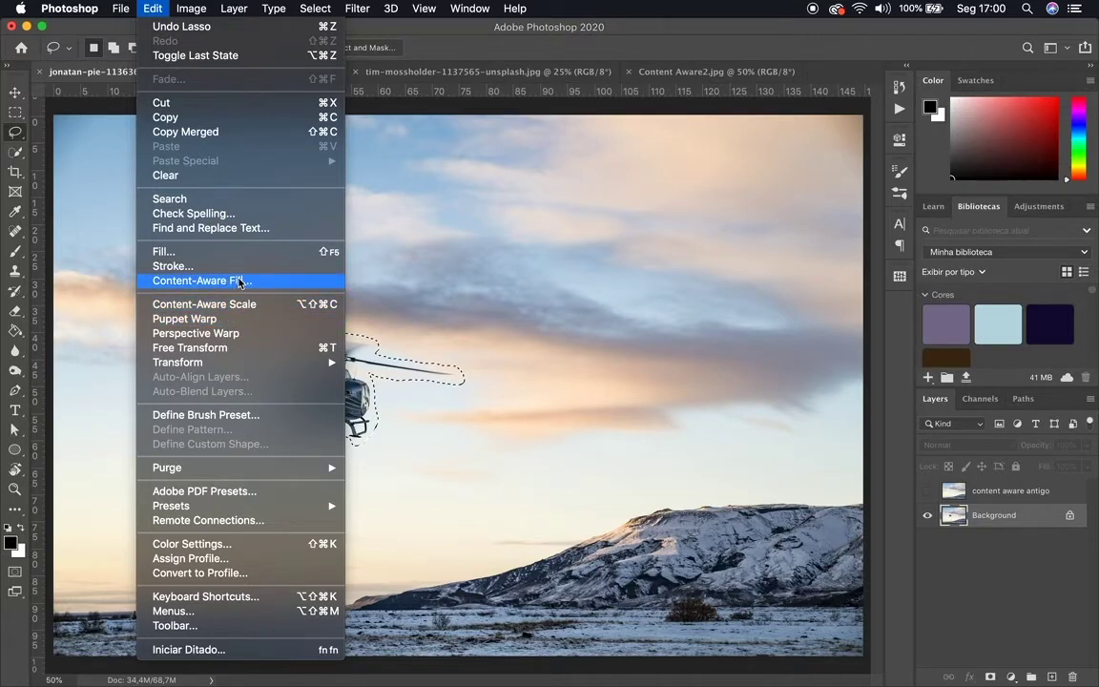
left_click(241, 281)
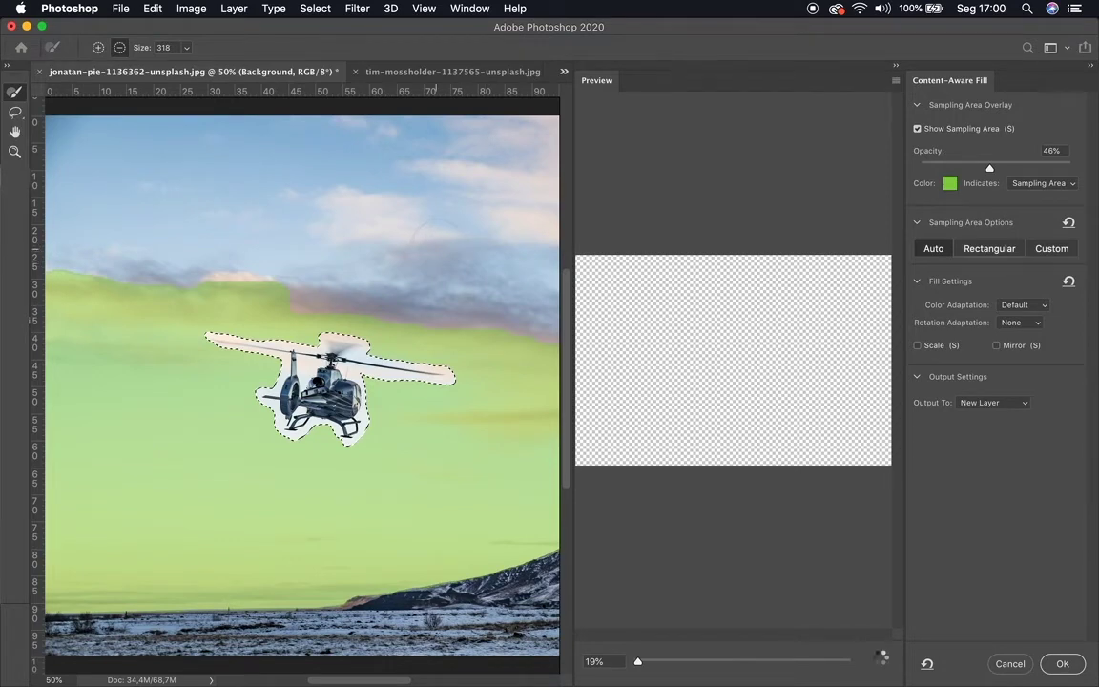
key("super+minus")
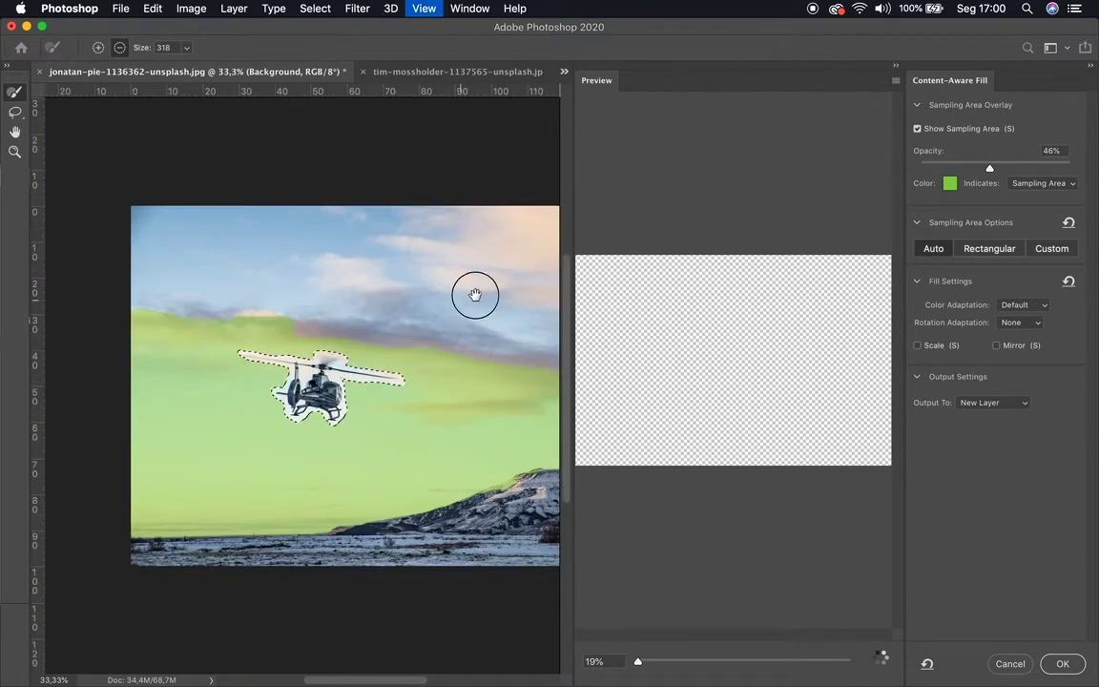
scroll(400, 288, "right", 5)
scroll(399, 288, "right", 1)
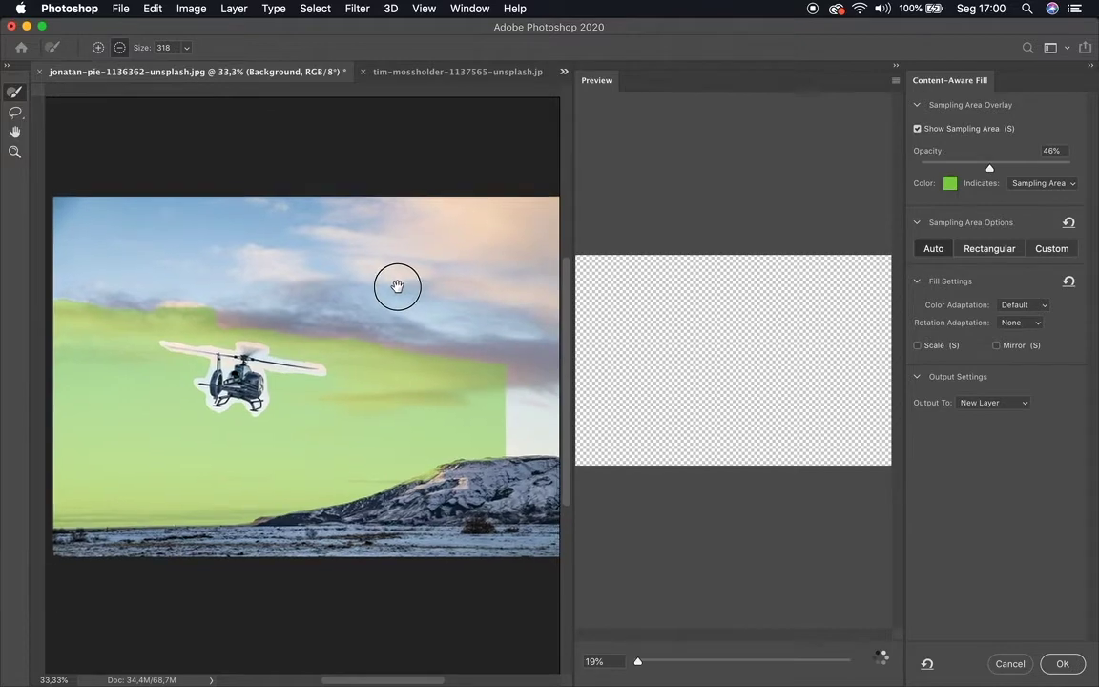
key("super+r")
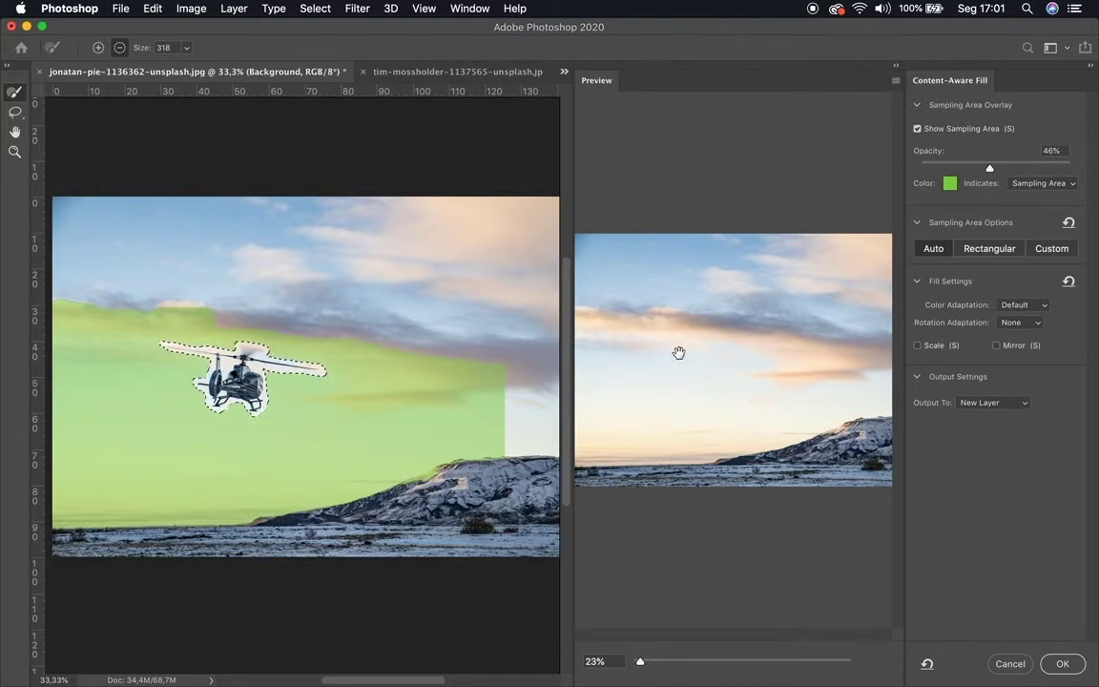
left_click(982, 405)
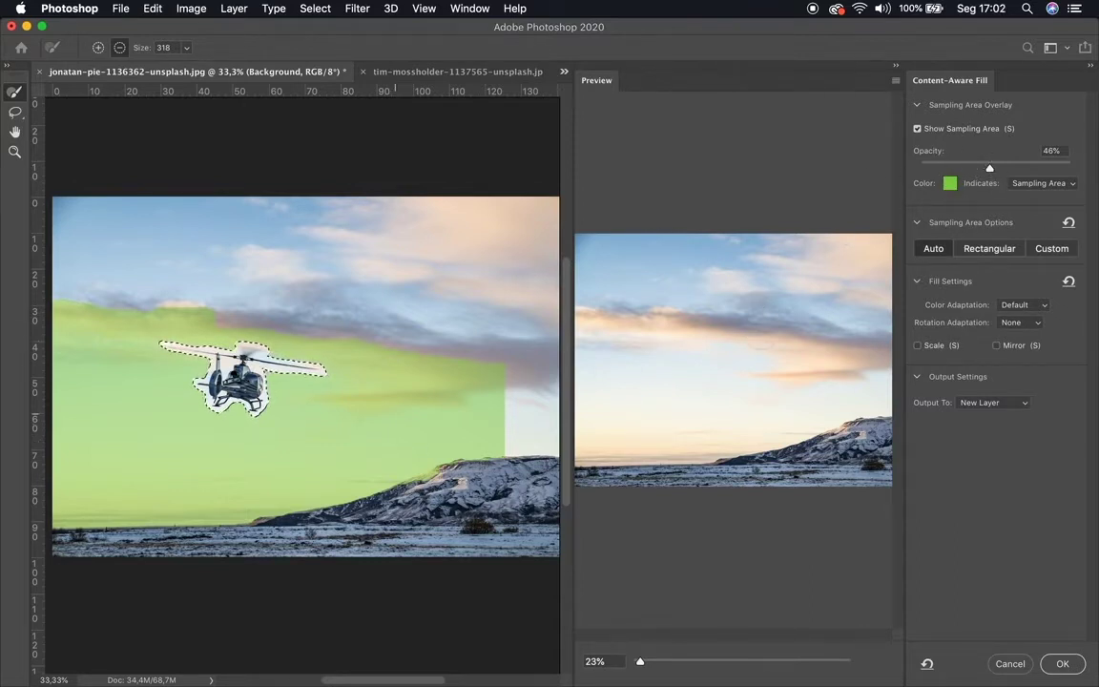
Set the sampling area overlay opacity to 52% and resize the sampling brush to 118
mouse_move(988, 169)
left_mouse_down()
mouse_move(955, 168)
mouse_move(1011, 168)
mouse_move(995, 182)
left_mouse_up()
left_click_drag(447, 417, 426, 423)
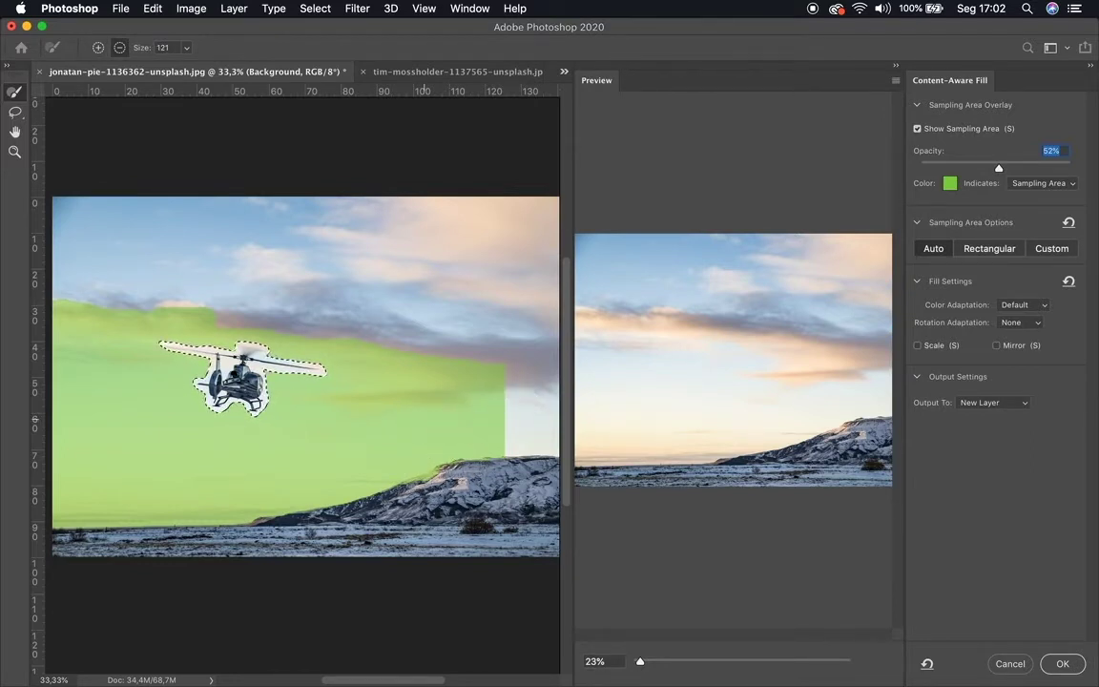
left_click_drag(445, 399, 468, 404)
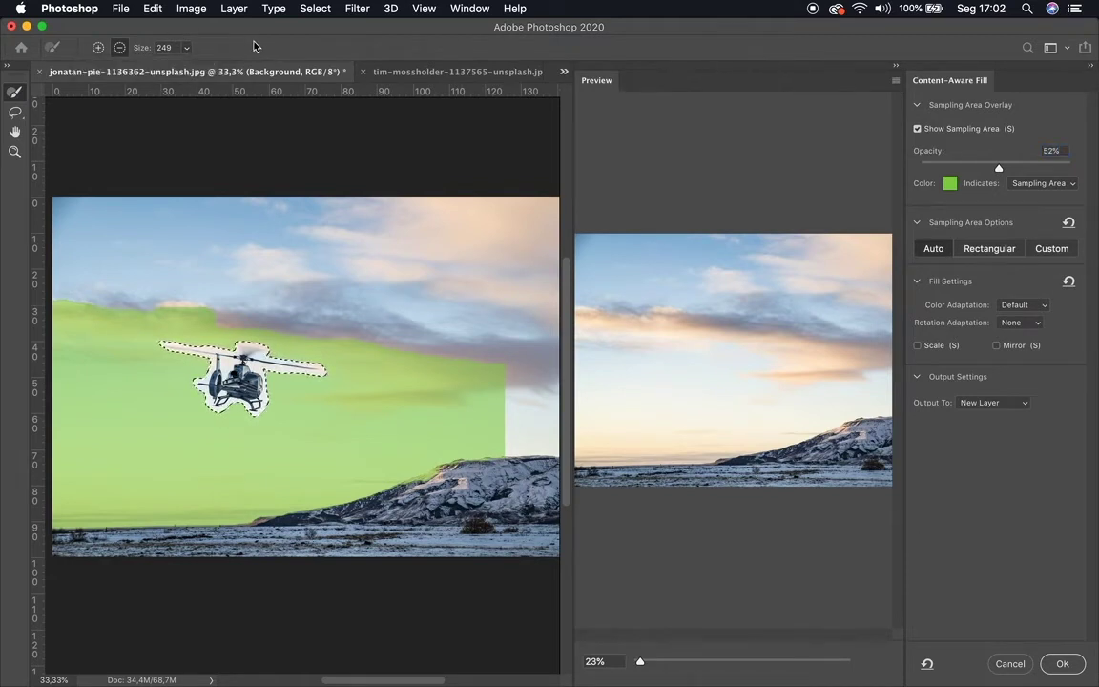
mouse_move(456, 426)
left_mouse_down()
mouse_move(449, 384)
mouse_move(444, 443)
mouse_move(438, 437)
left_mouse_up()
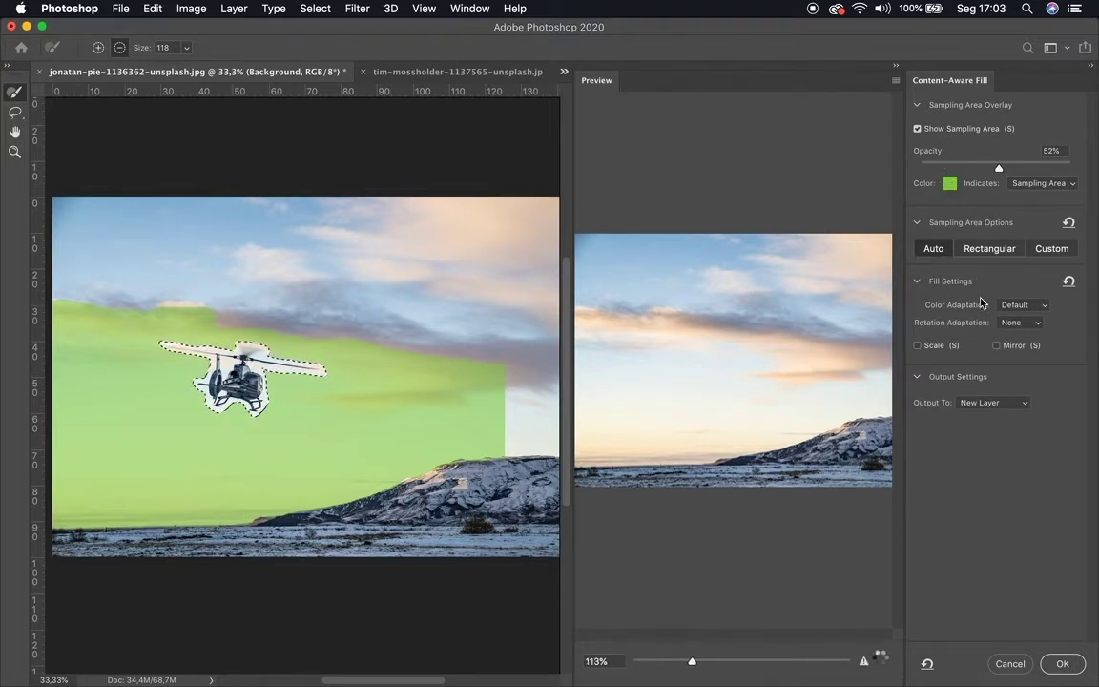
Inspect the overlay color choices without changing them, and turn the sampling area overlay off and back on
left_click(954, 186)
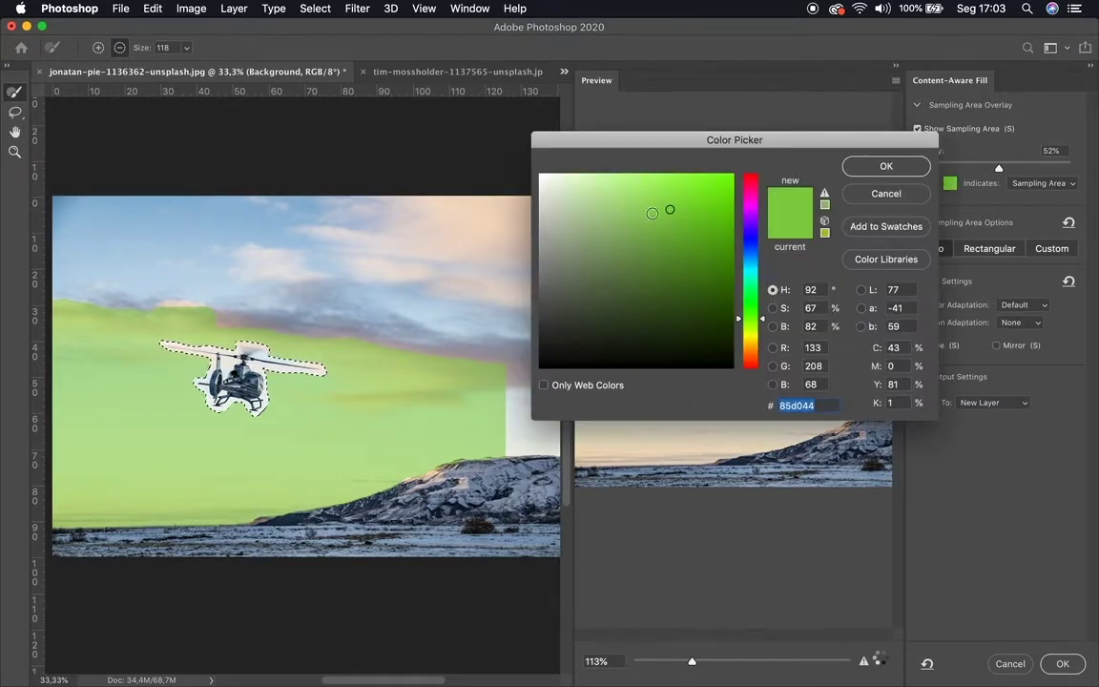
left_click(880, 197)
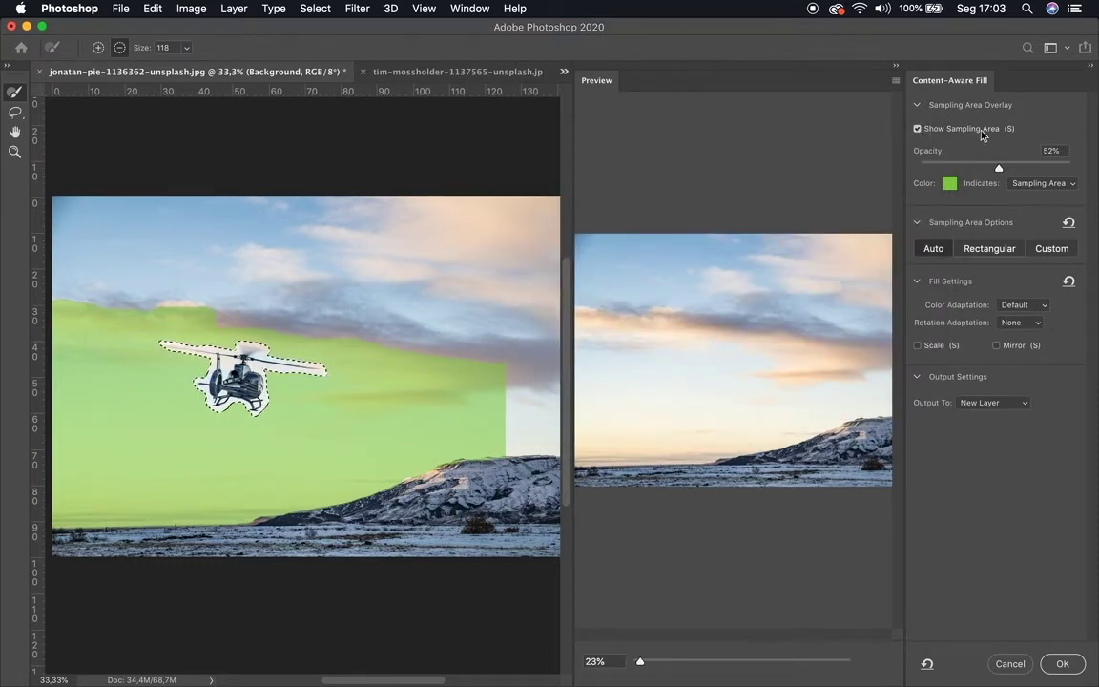
left_click(918, 129)
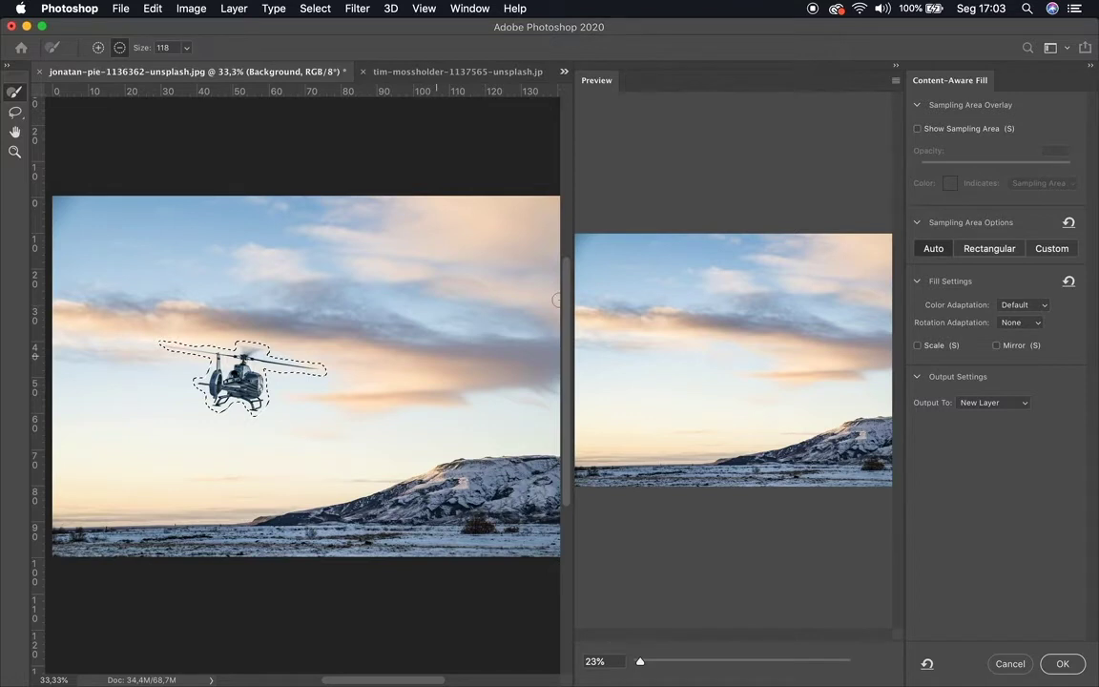
left_click(917, 129)
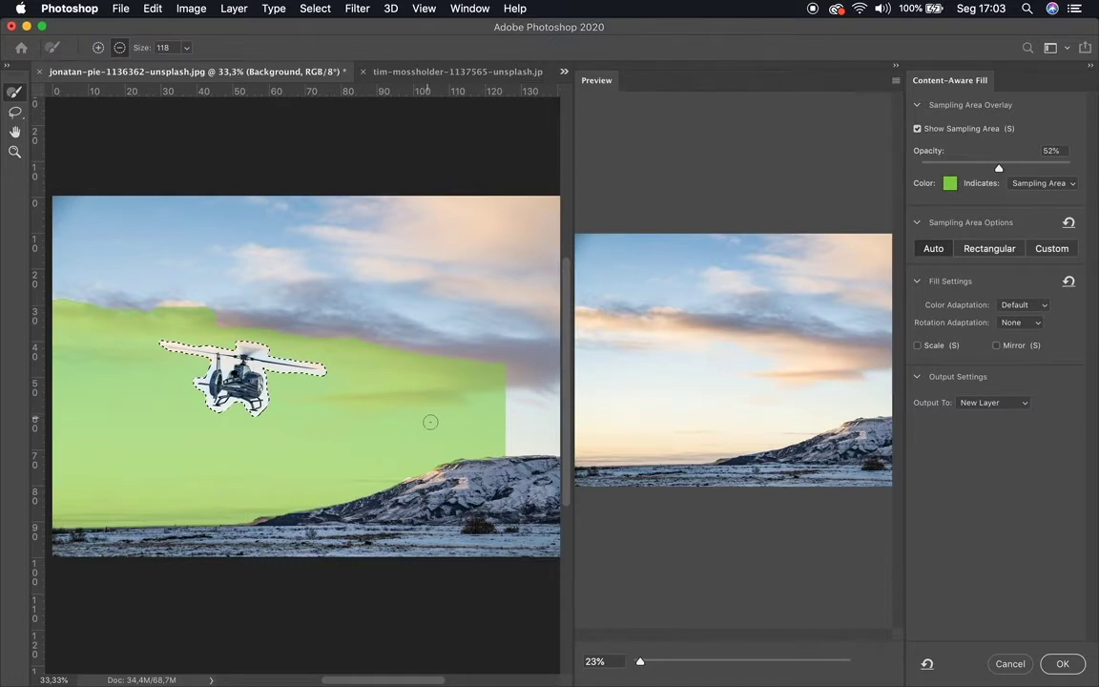
Make the overlay indicate the Excluded Area, and return it to Sampling Area
left_click(1029, 184)
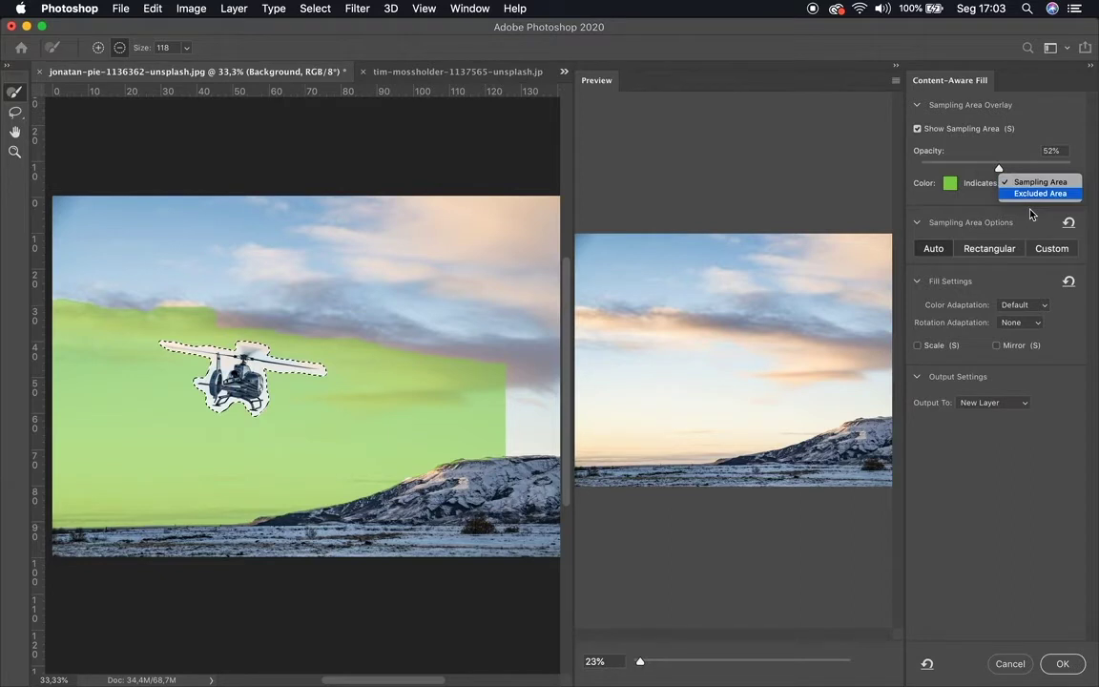
left_click(1019, 194)
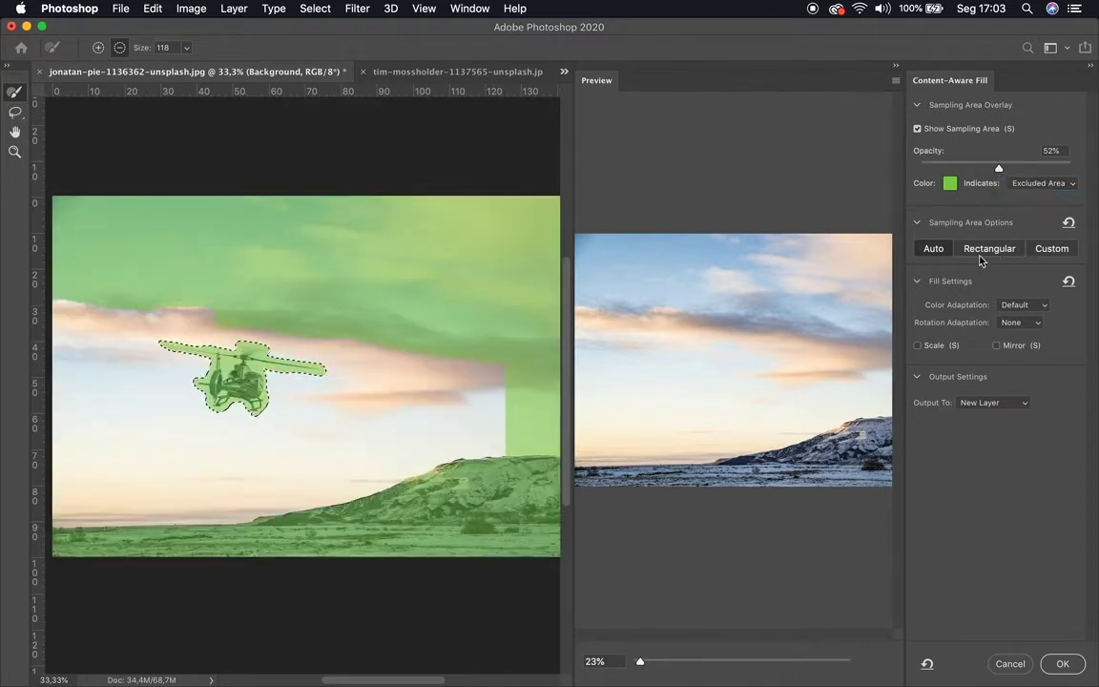
left_click(1038, 184)
left_click(1068, 166)
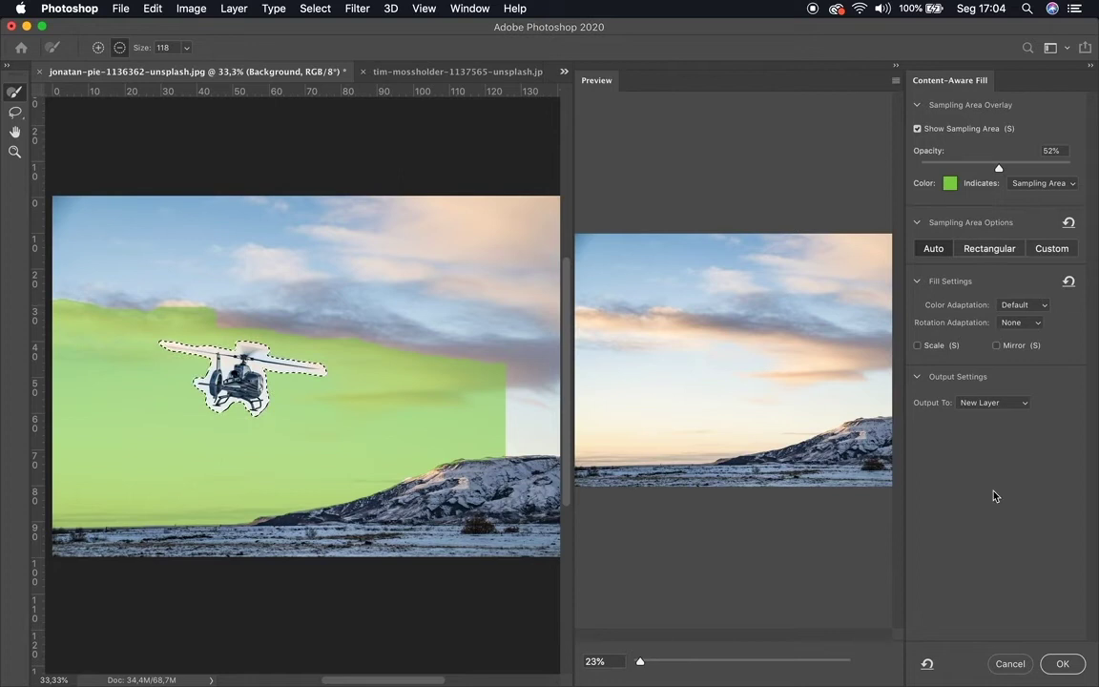
Apply the Content-Aware Fill to a new layer, deselect, and hide that layer to compare with the original photo
left_click(1059, 660)
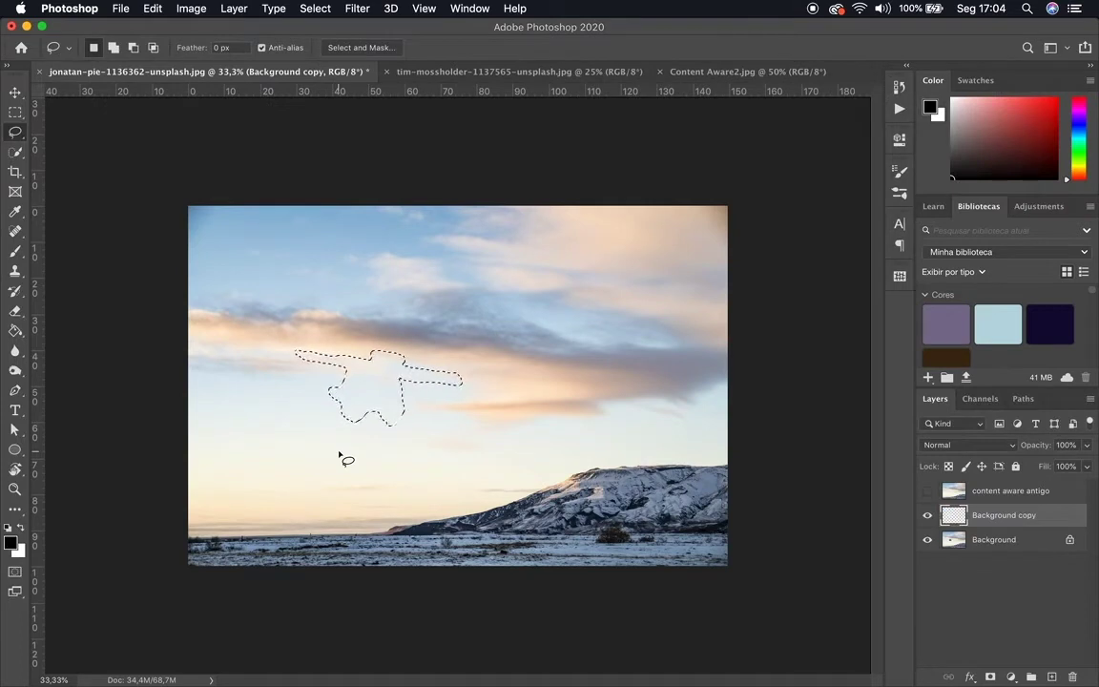
key("super+d")
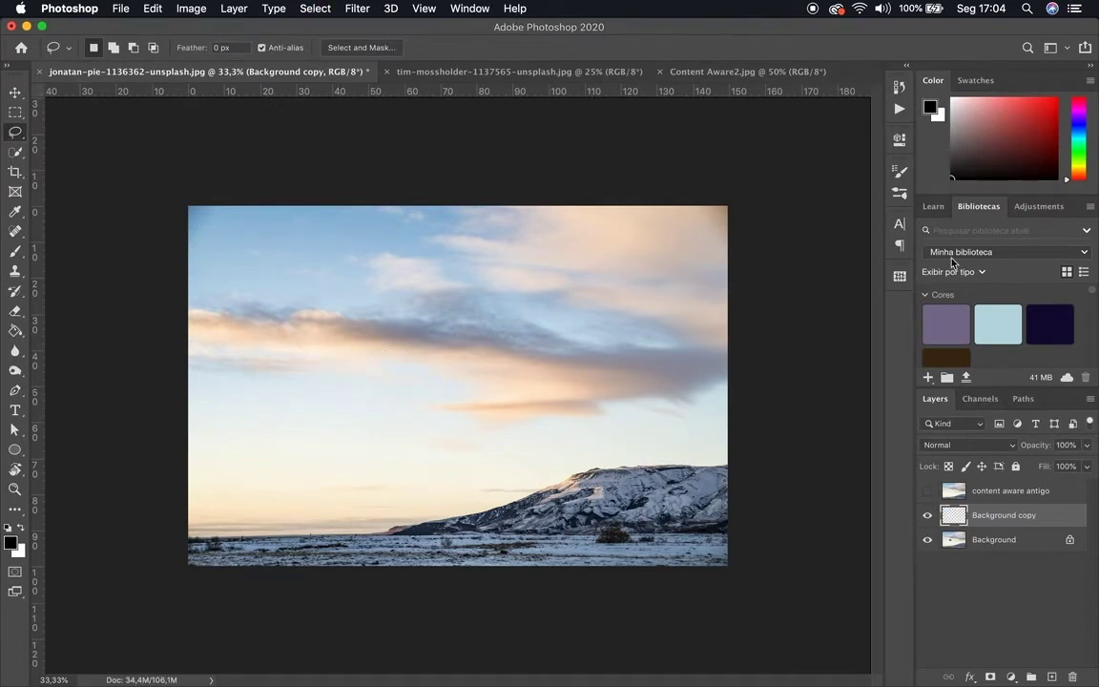
left_click(927, 516)
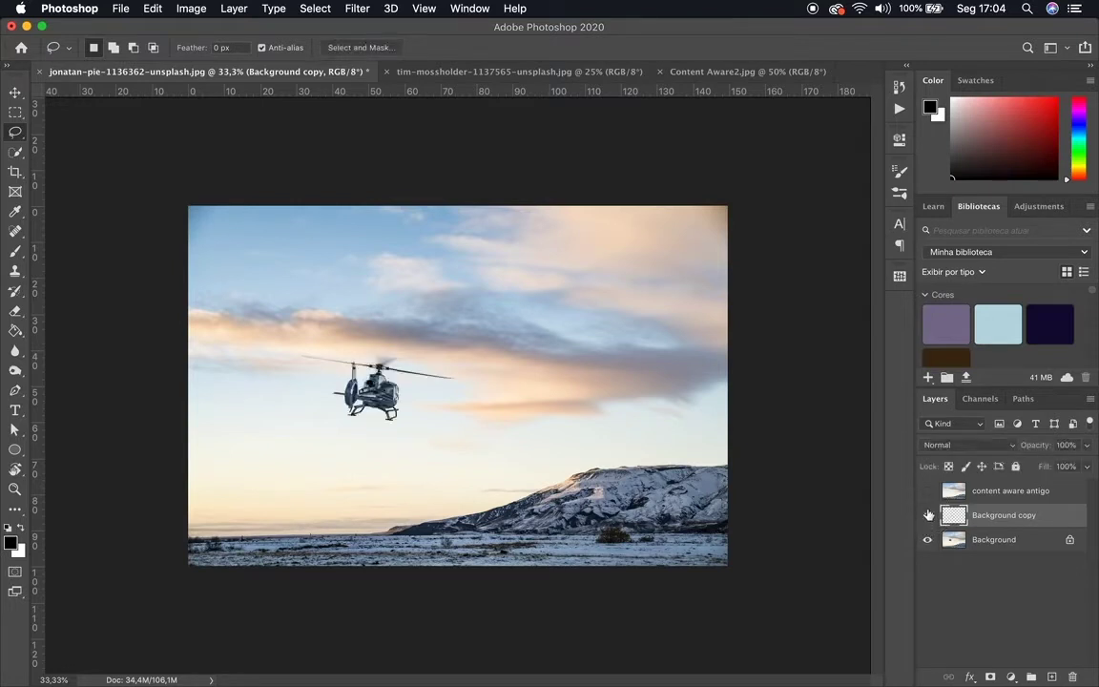
Show the Background copy layer, view it on its own, and make the Background layer visible again
left_click(927, 516)
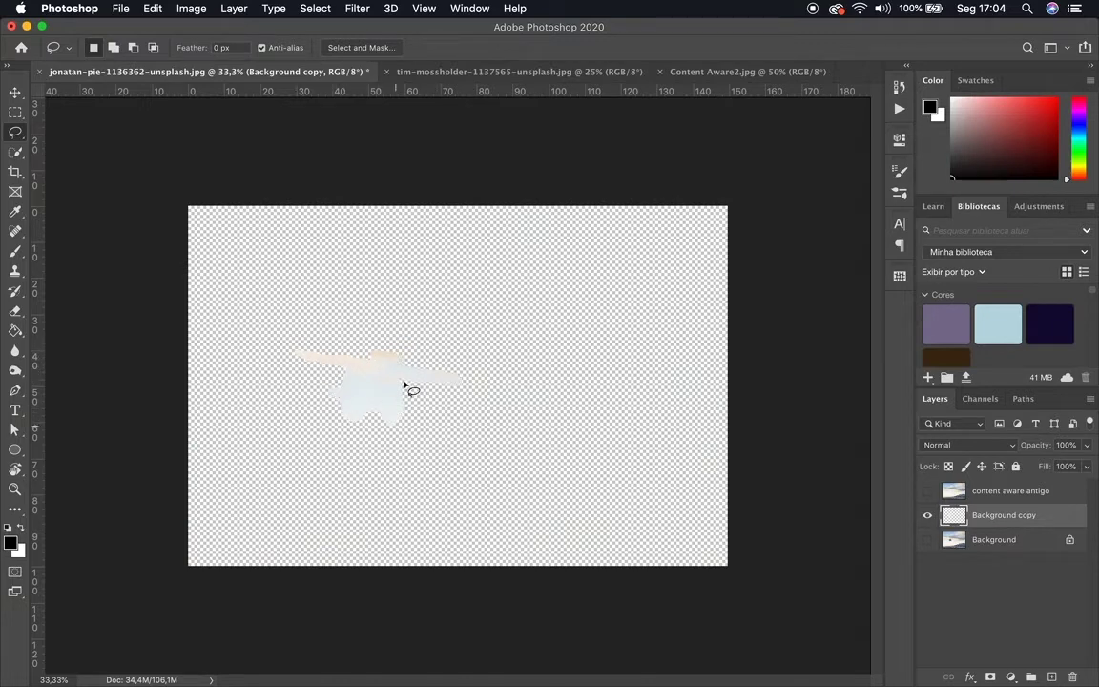
left_click(927, 540)
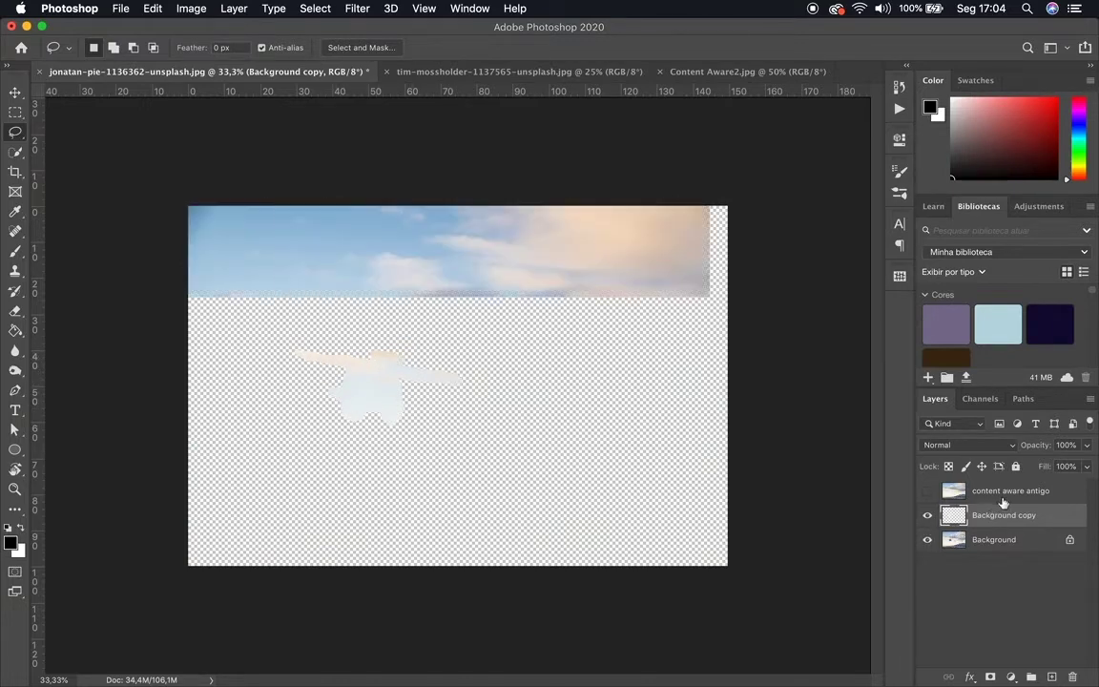
Lower the Background copy layer's opacity to 58% to reveal the helicopter, restore it to 100%, and deselect the layer
left_click(1087, 445)
mouse_move(1067, 464)
left_mouse_down()
mouse_move(1033, 469)
mouse_move(1055, 472)
left_mouse_up()
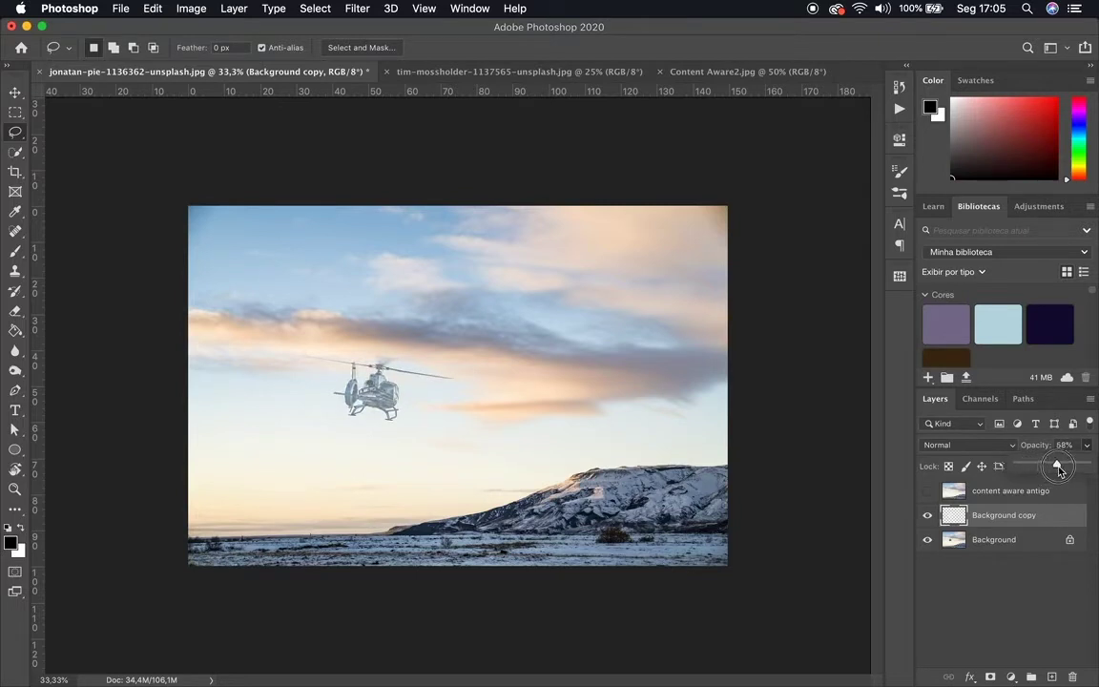
key("0")
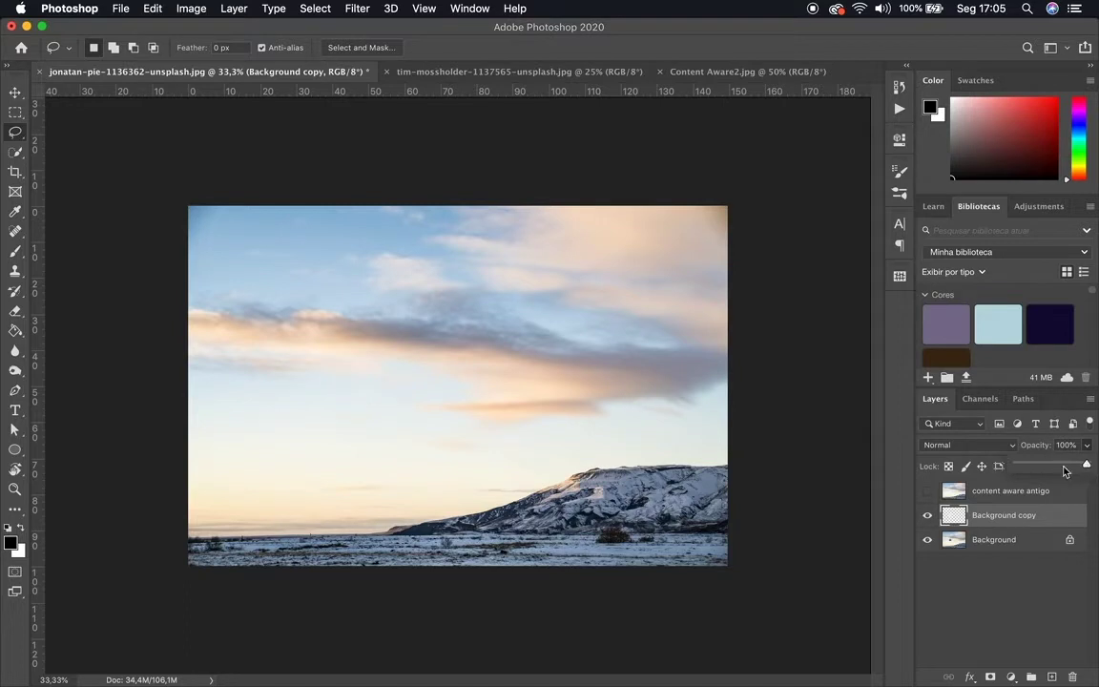
left_click(985, 570)
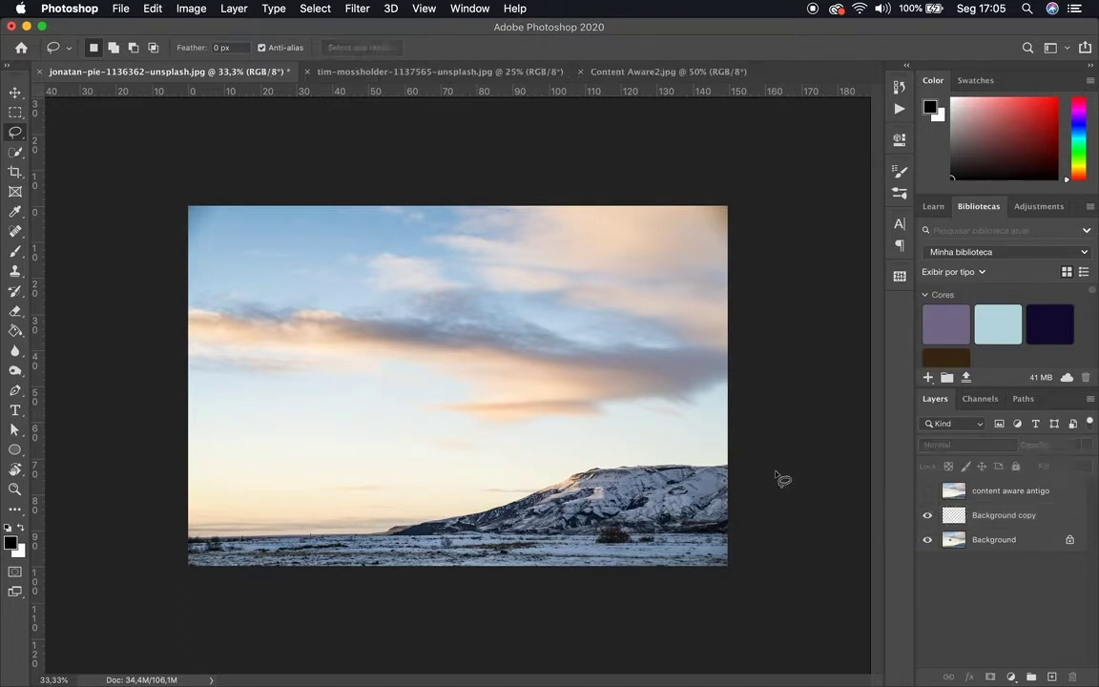
Compare the old and new fills up close by toggling the content aware antigo layer, leaving it hidden
key("super+plus")
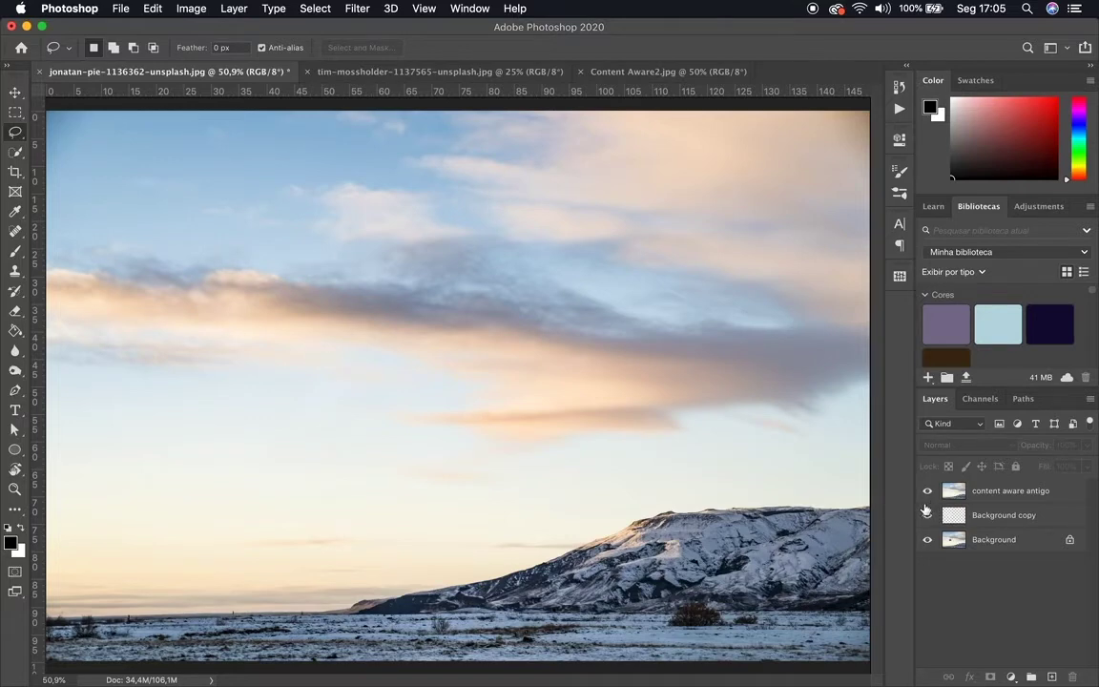
left_click(983, 492)
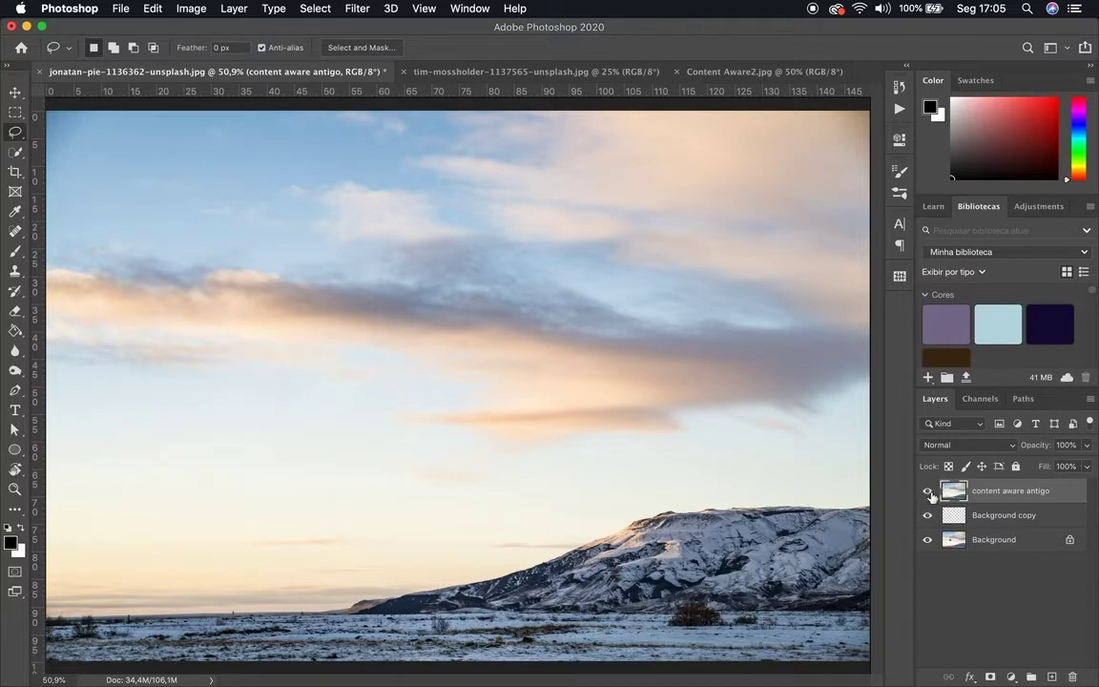
left_click(925, 492)
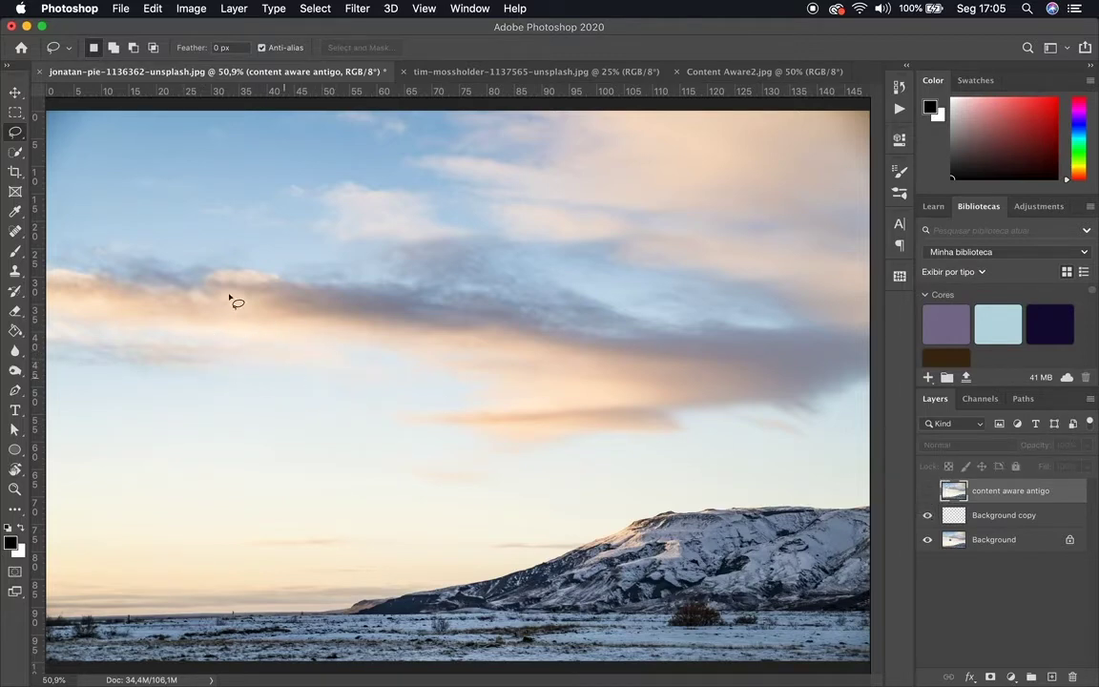
left_click(927, 491)
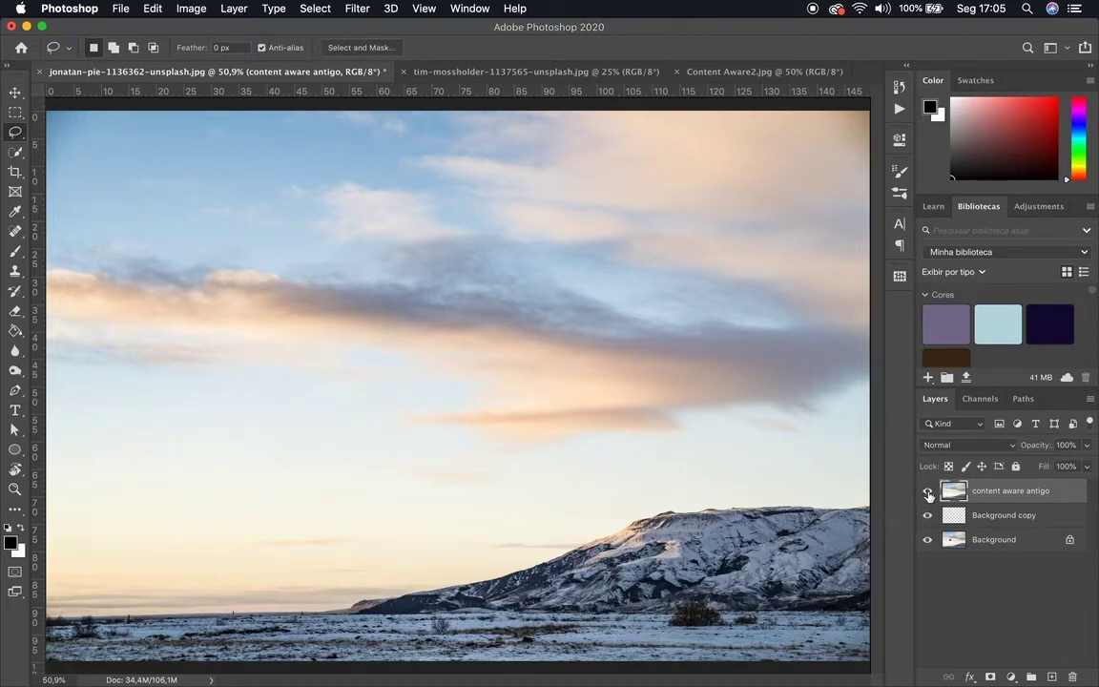
left_click(926, 491)
key("super+minus")
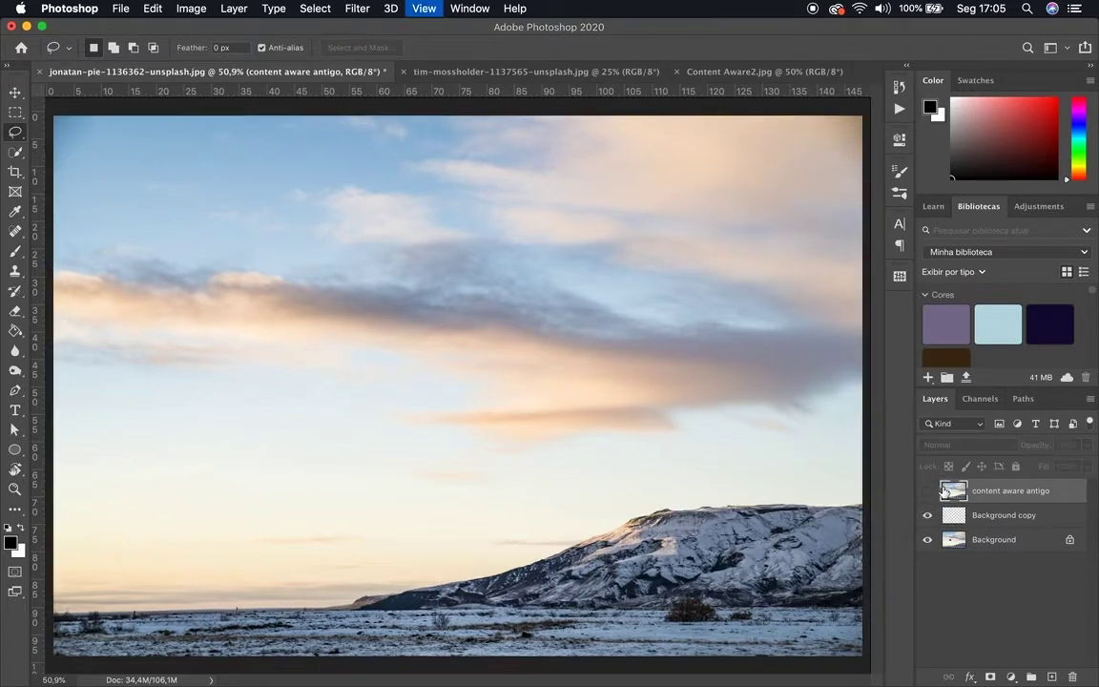
key("super+minus")
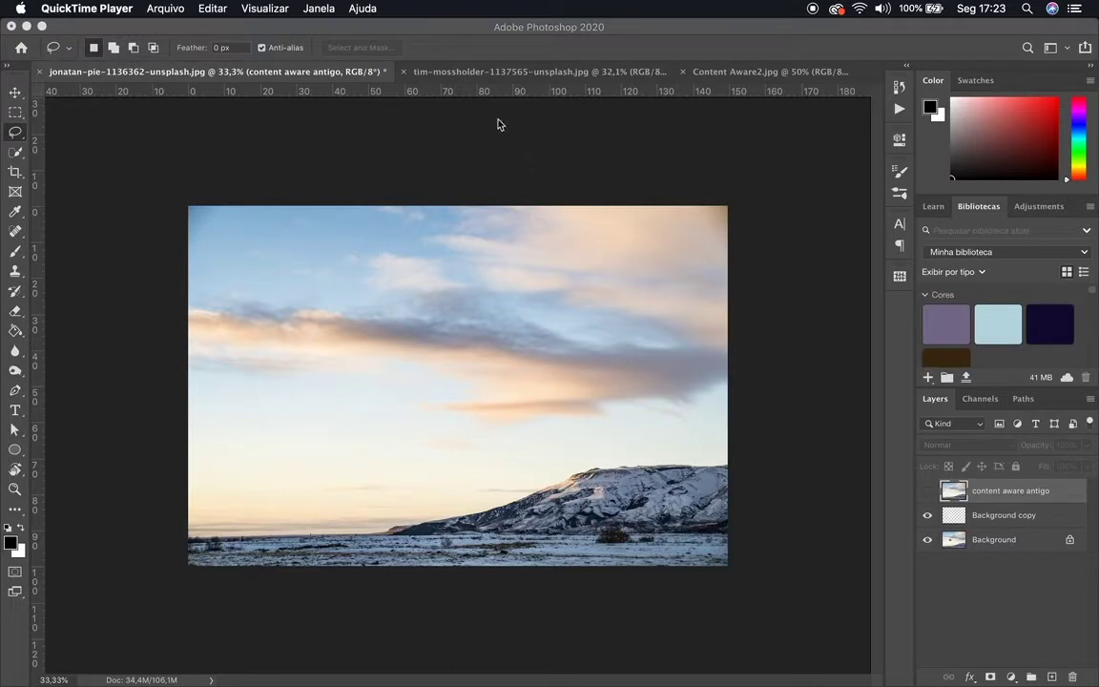
Switch to the pier photo and lasso the birds along the upper railing beside the woman
left_click(468, 76)
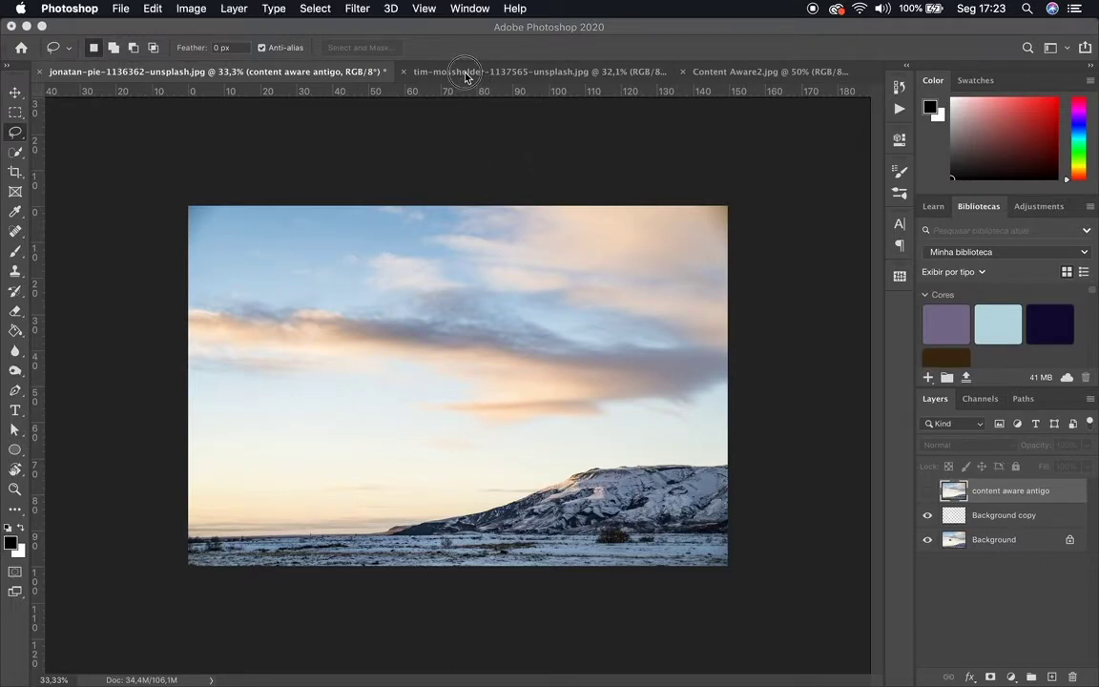
left_click(479, 75)
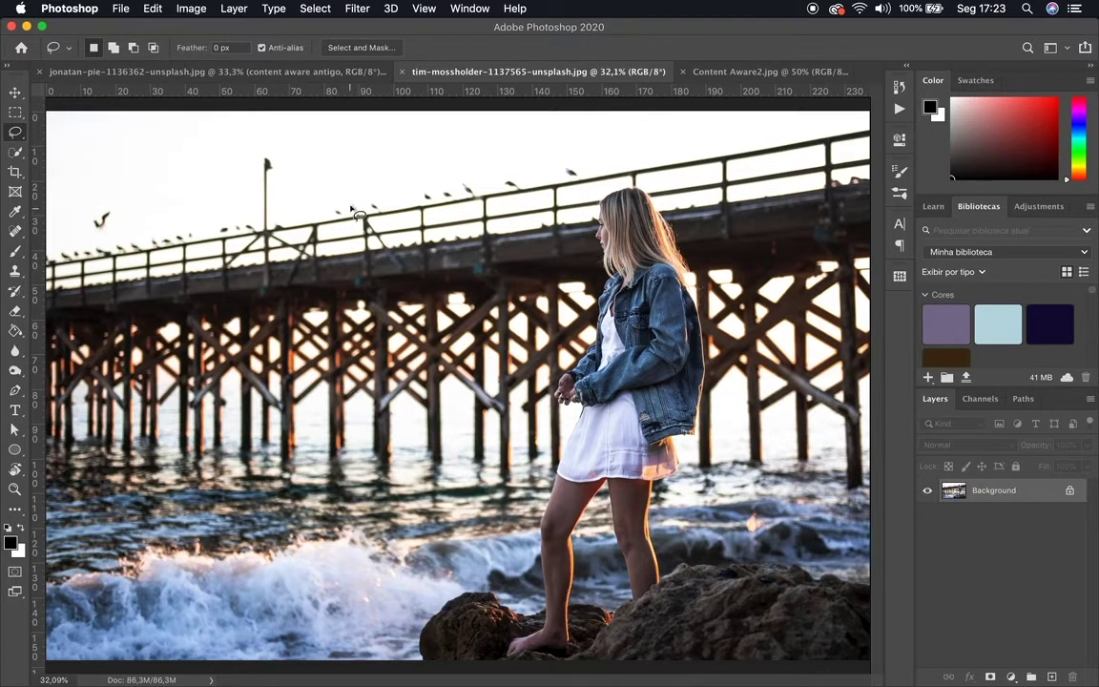
mouse_move(340, 204)
left_mouse_down()
mouse_move(326, 214)
mouse_move(341, 226)
mouse_move(513, 205)
mouse_move(584, 175)
mouse_move(532, 166)
mouse_move(346, 206)
left_mouse_up()
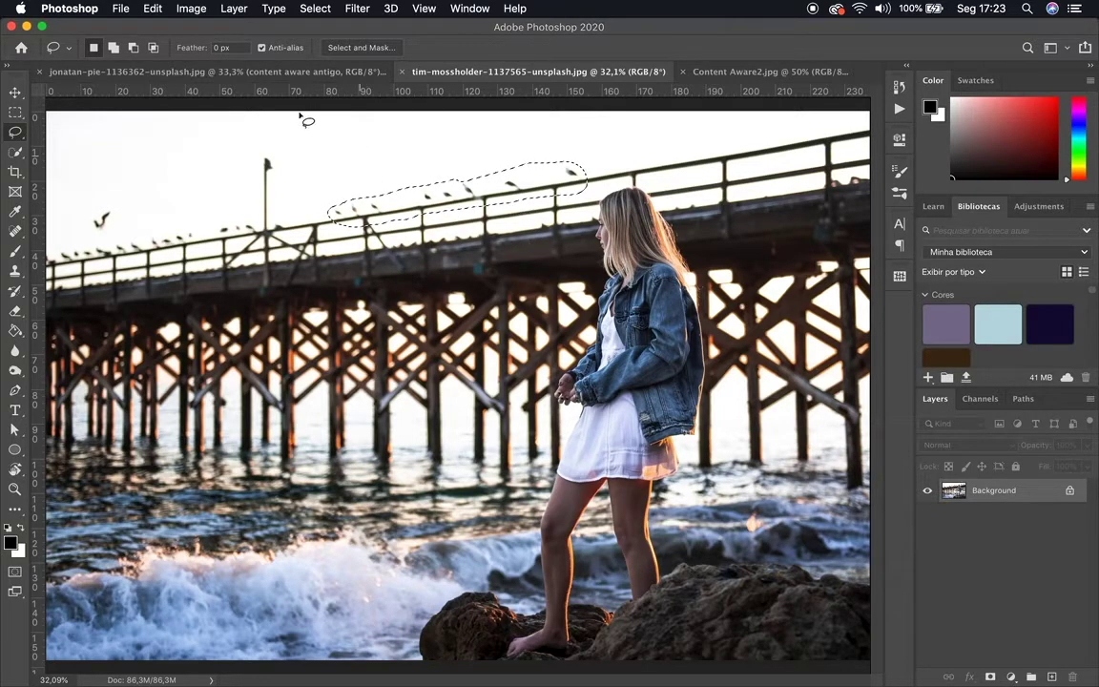
Fill the selected birds using Content-Aware contents with Color Adaptation, Normal mode and 100% opacity
left_click(151, 8)
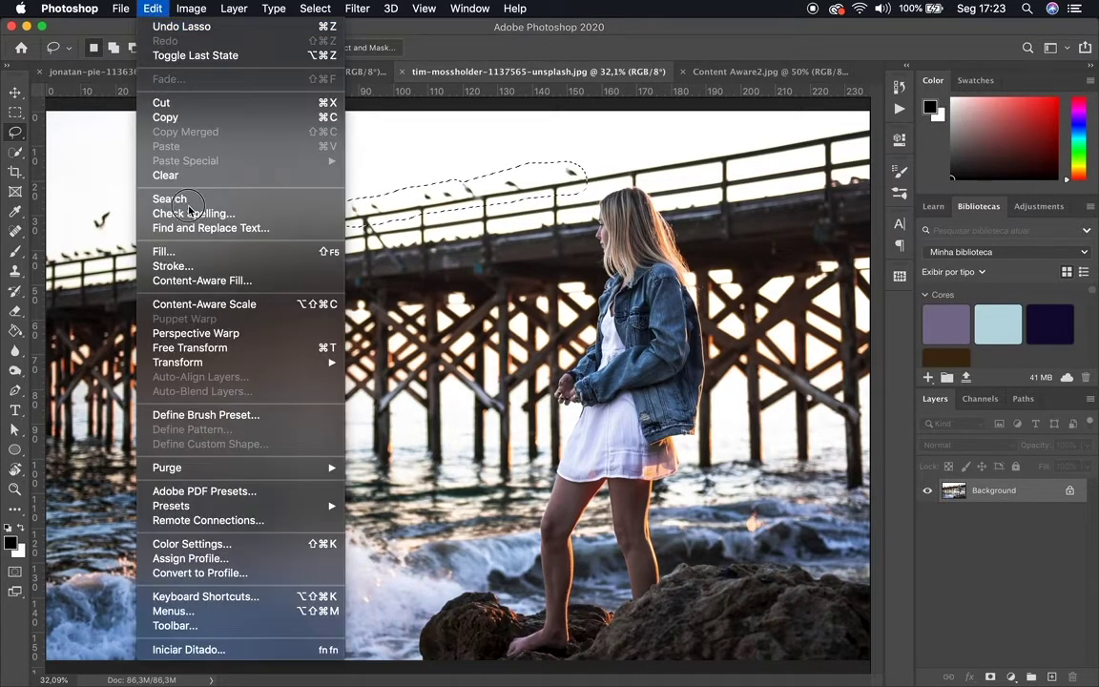
left_click(187, 253)
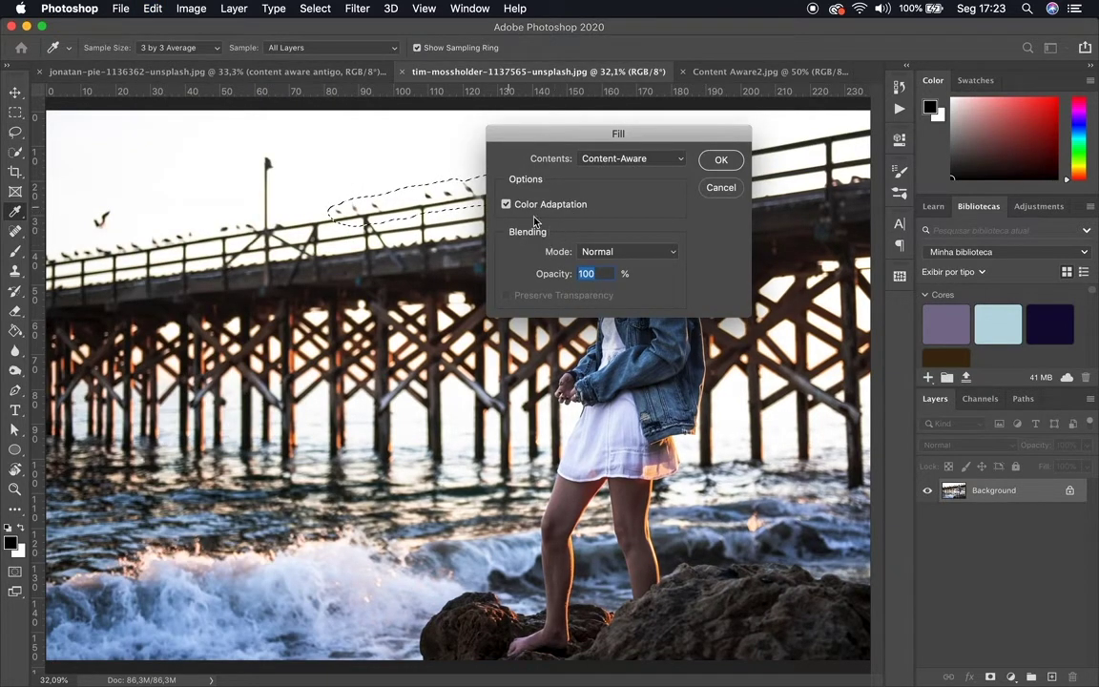
left_click(722, 161)
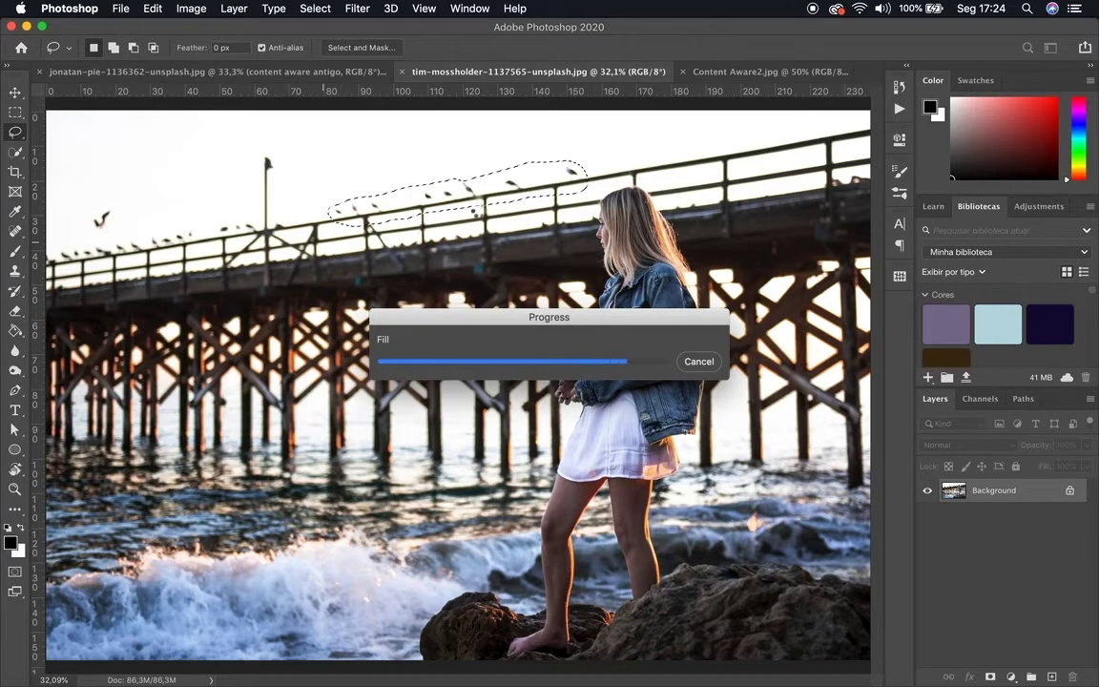
key("super+d")
left_click_drag(408, 216, 374, 212)
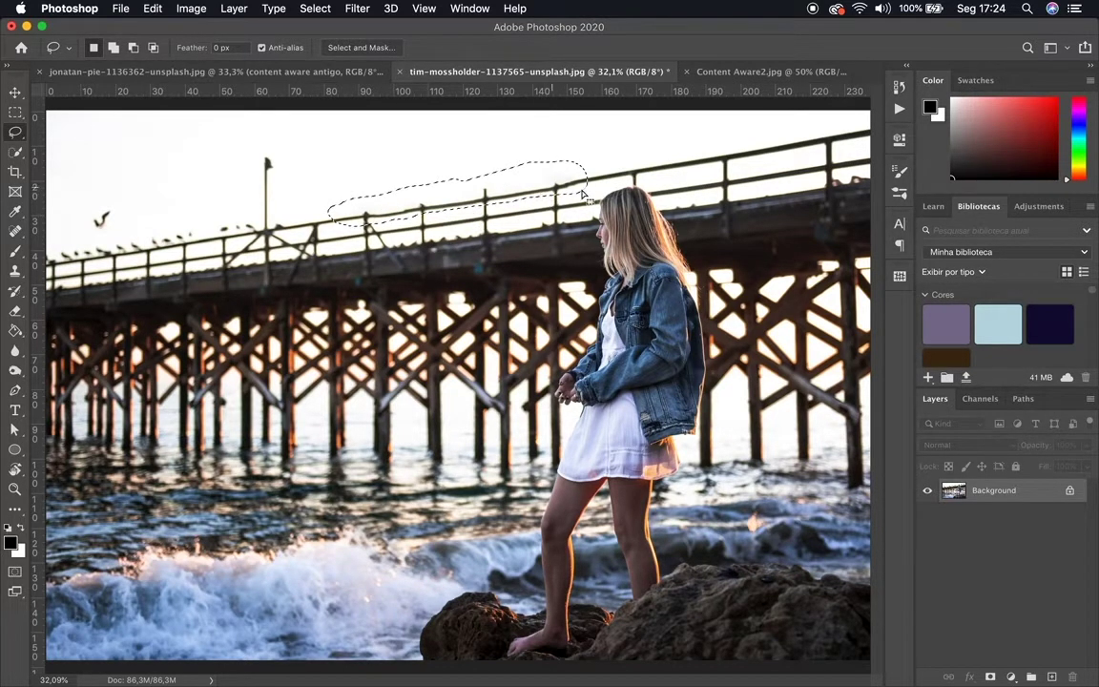
Inspect the filled railing up close and undo the Content-Aware fill while keeping the bird selection
key("z")
mouse_move(588, 187)
left_mouse_down()
mouse_move(637, 251)
mouse_move(605, 204)
mouse_move(541, 180)
left_mouse_up()
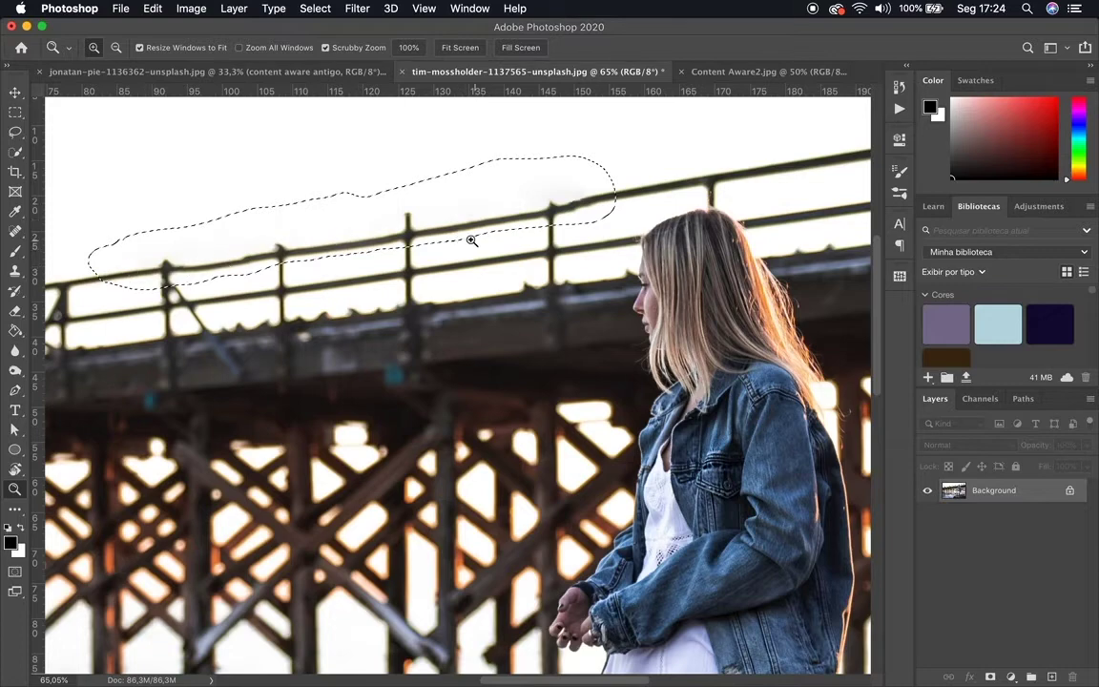
key("super+0")
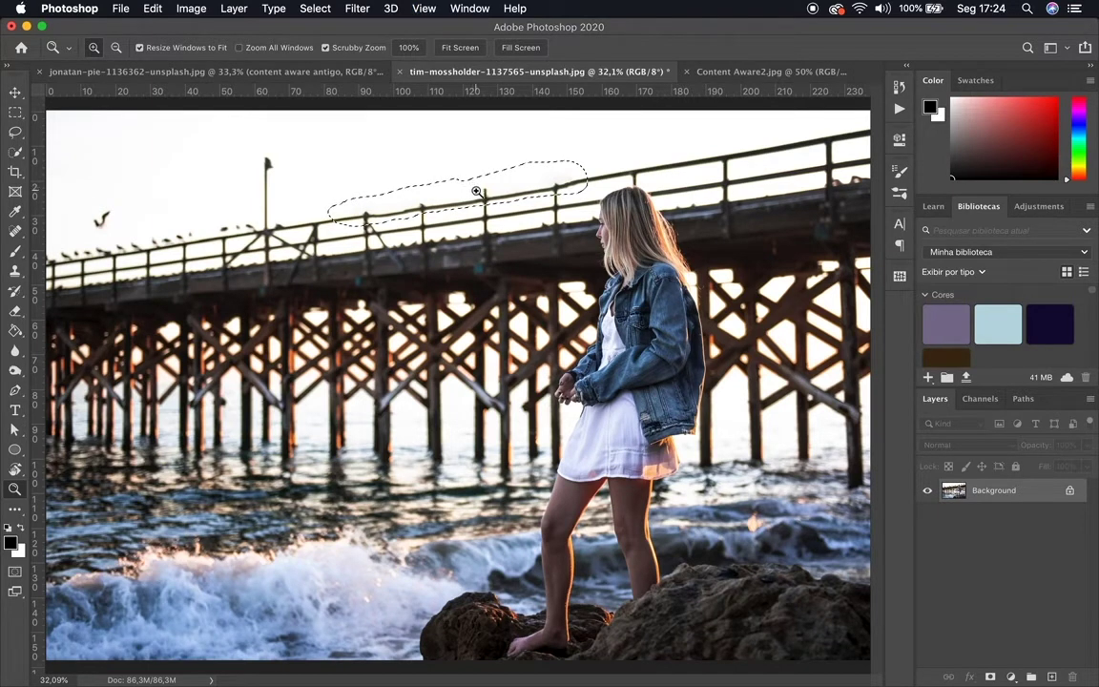
key("super+z")
key("super+z")
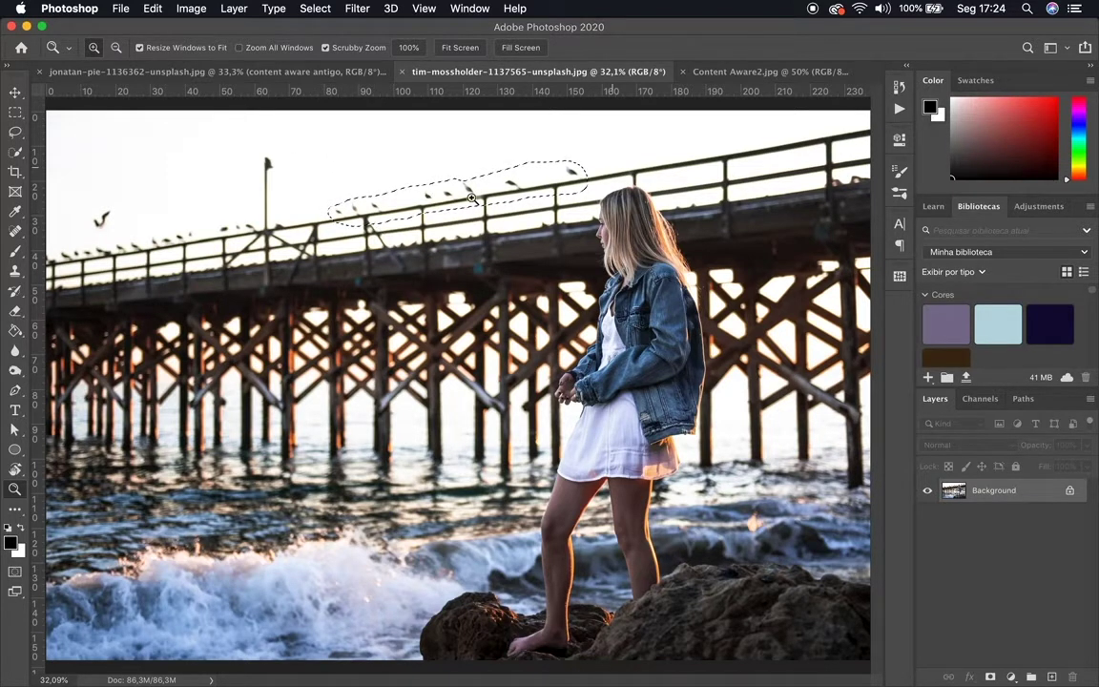
Open the bird selection in the Content-Aware Fill workspace with the whole photo in view
left_click(150, 10)
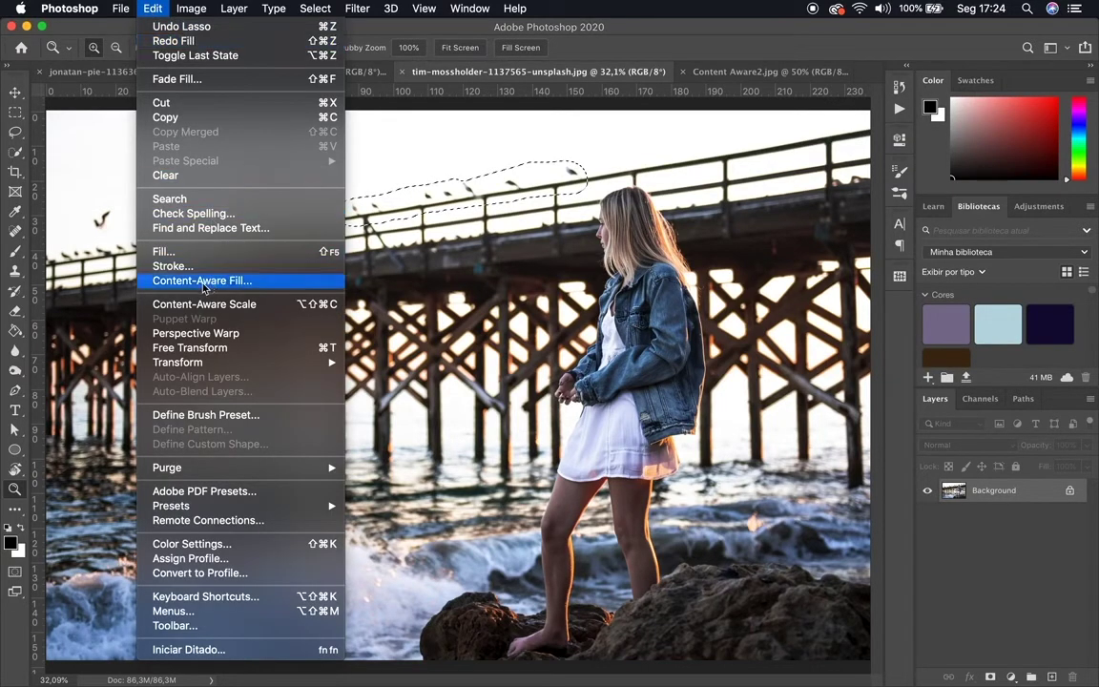
left_click(202, 282)
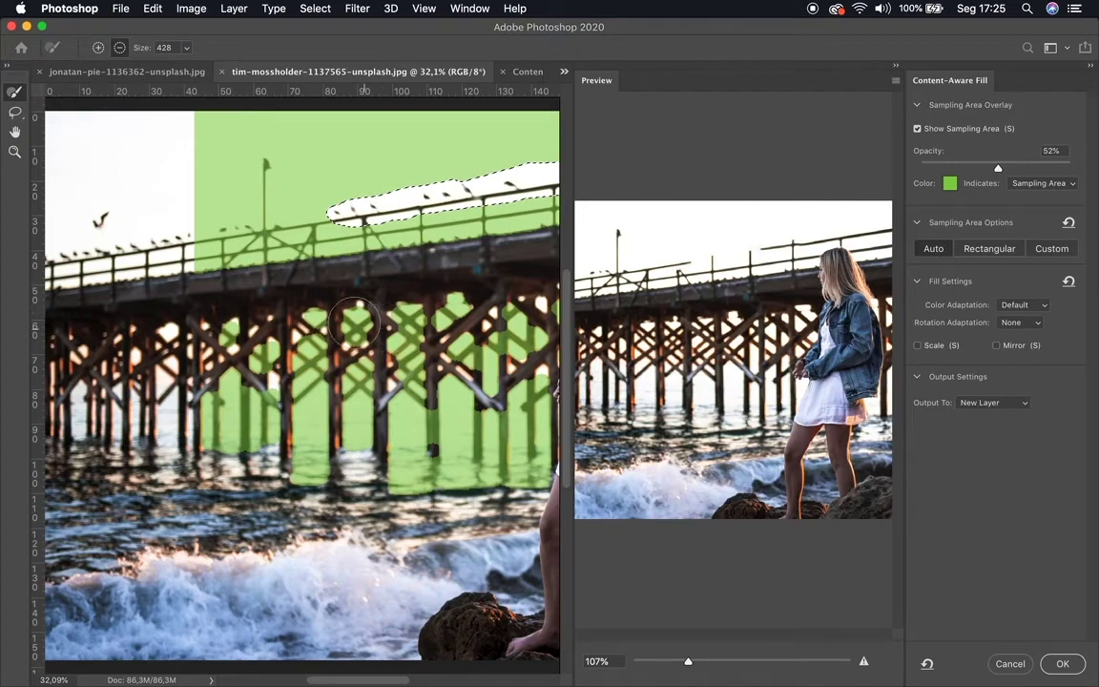
key("super+minus")
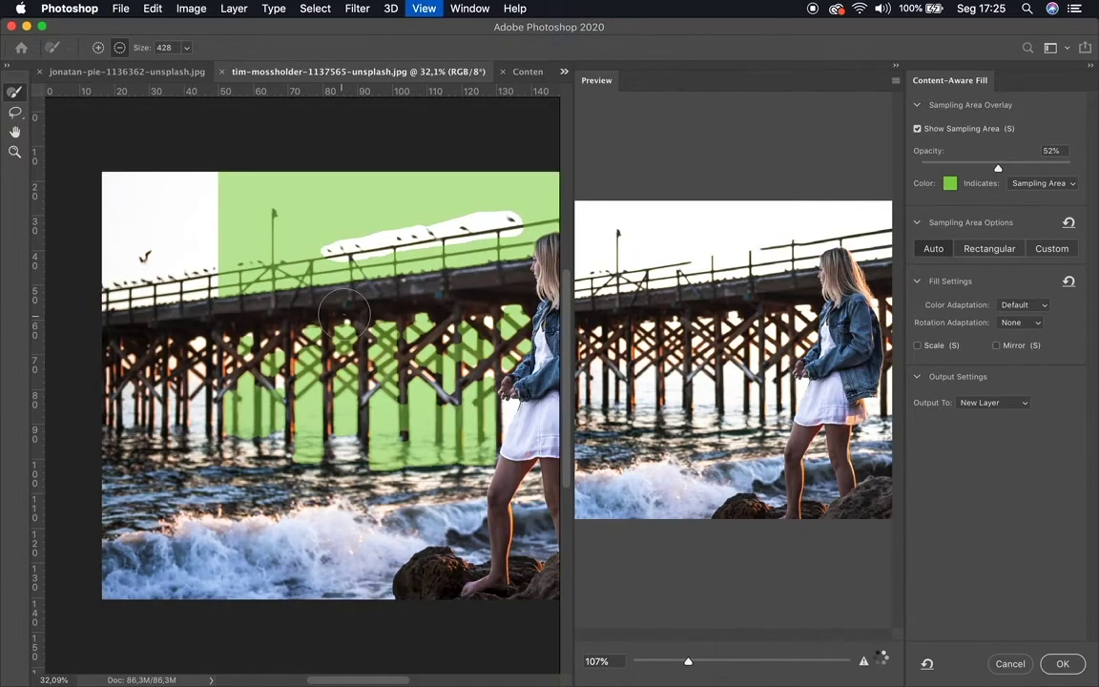
key("super+minus")
key("super+minus")
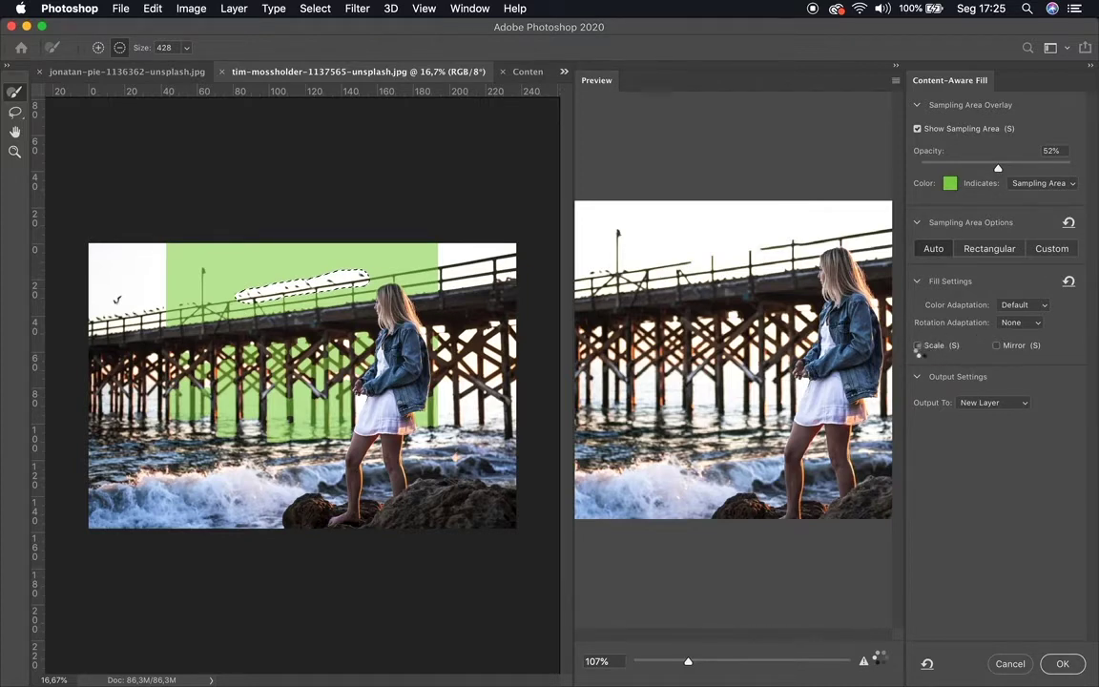
Set the fill's Color Adaptation to High and check the preview
left_click(1015, 305)
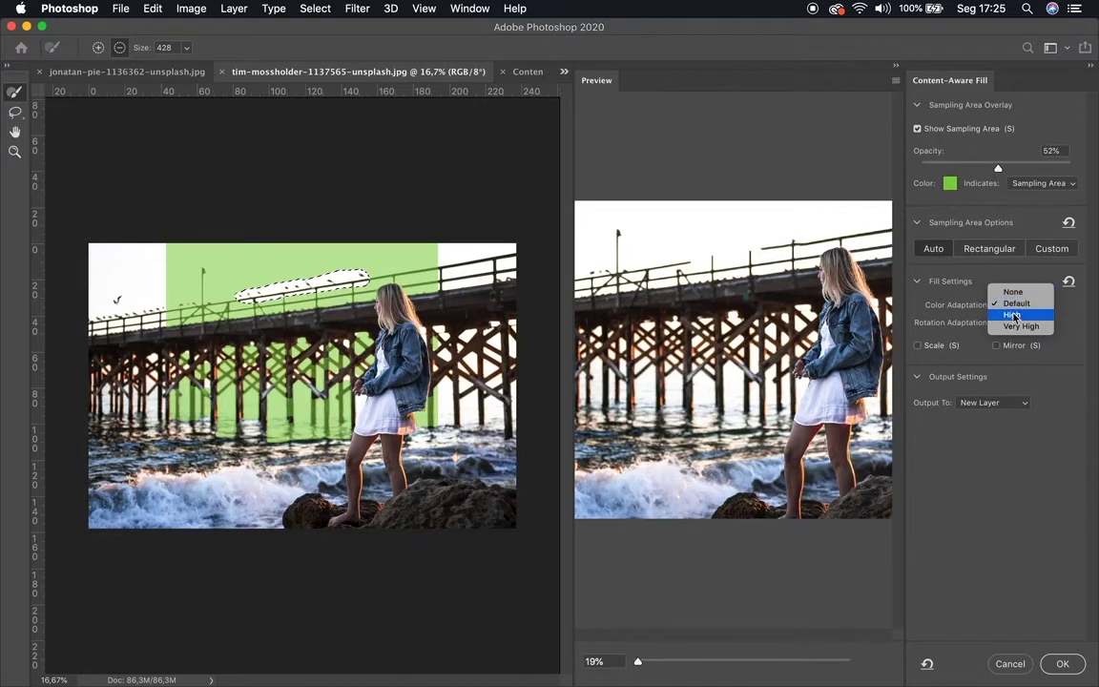
left_click(1013, 316)
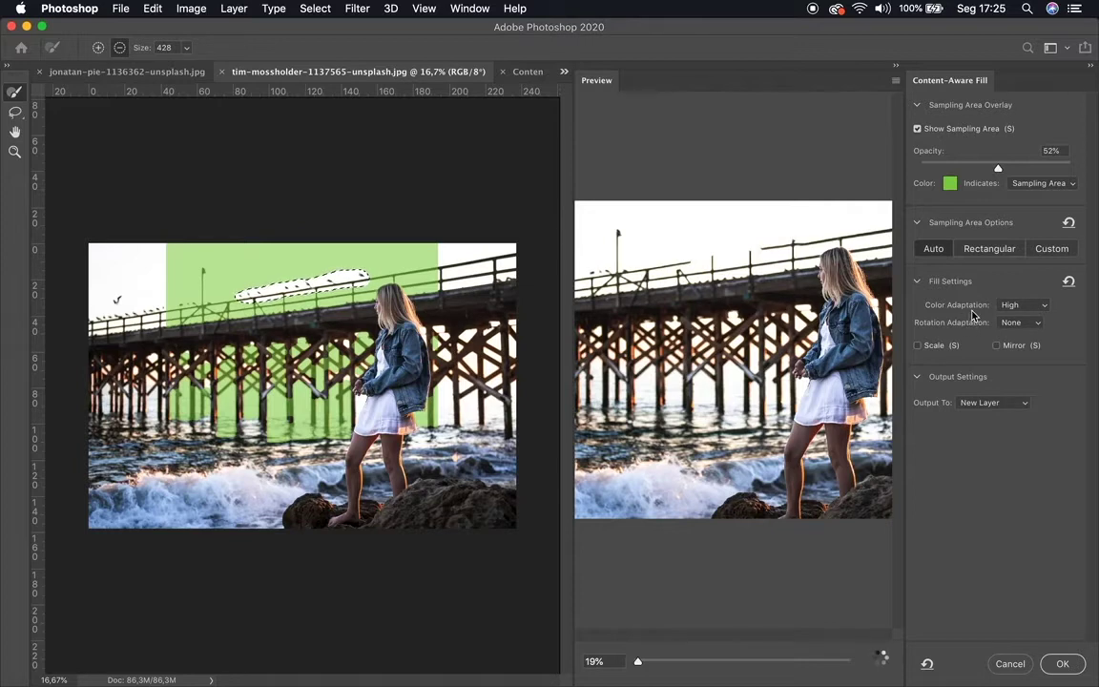
left_click(865, 660)
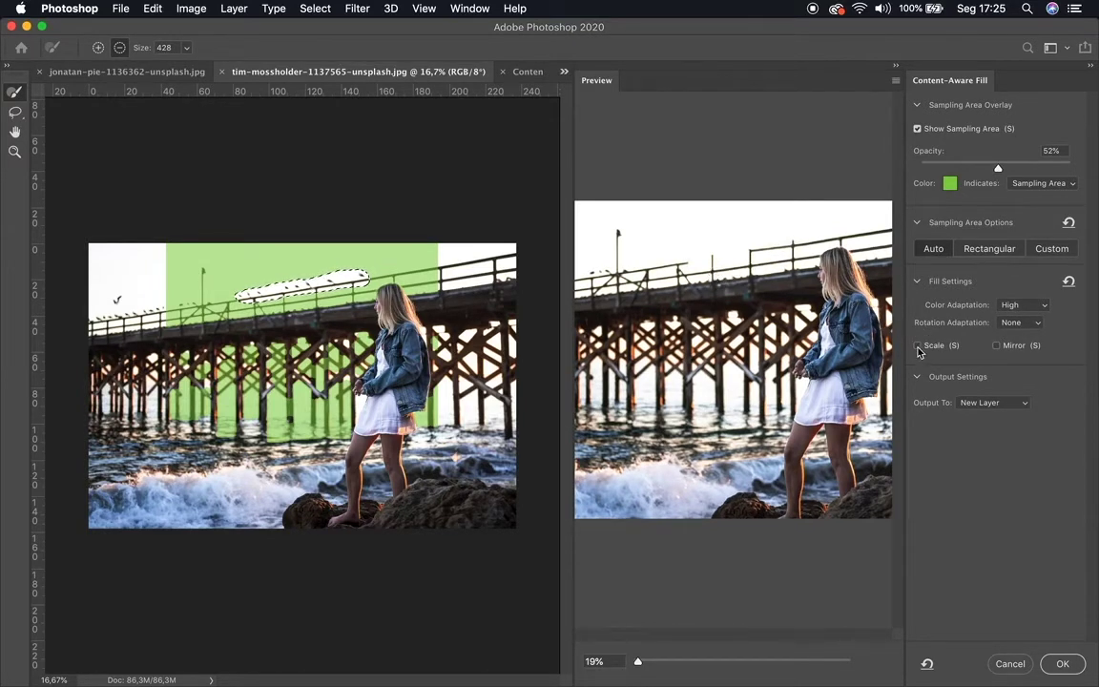
Try Low Rotation Adaptation for the fill, check the preview, and return the setting to None
left_click(1013, 324)
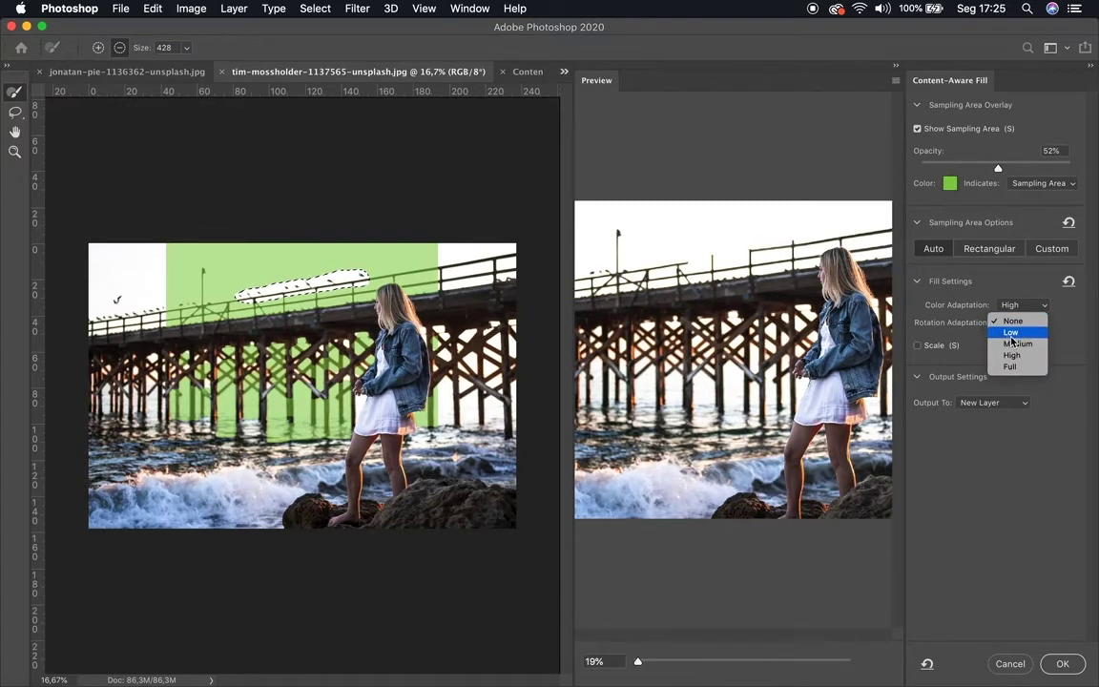
left_click(1012, 333)
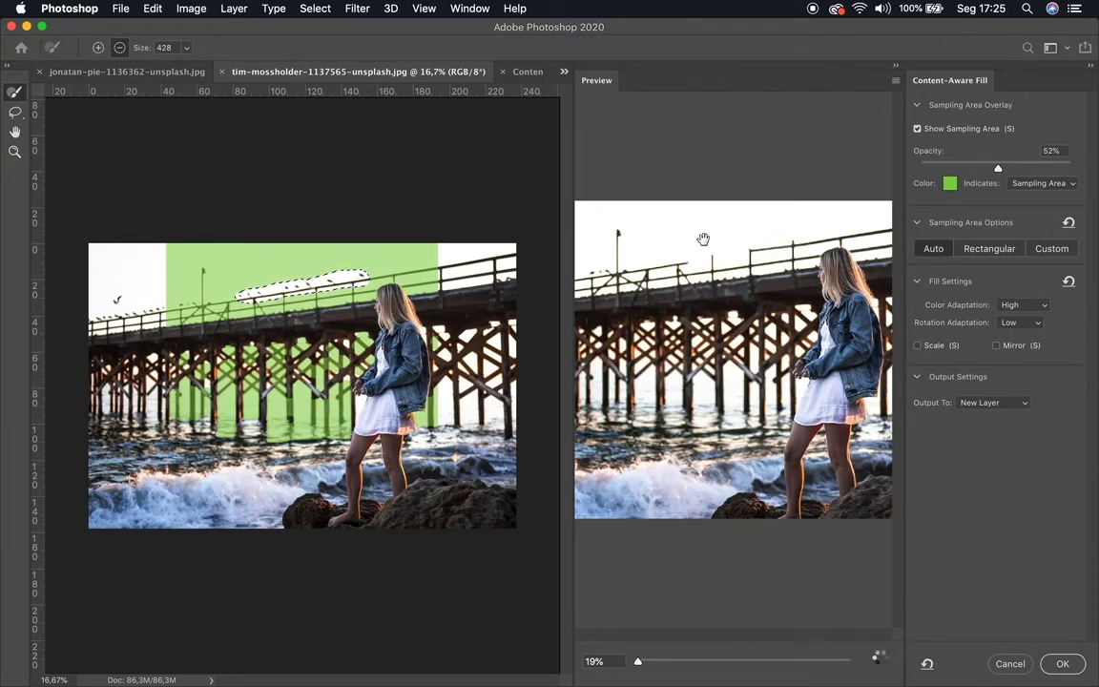
scroll(630, 229, "up", 5)
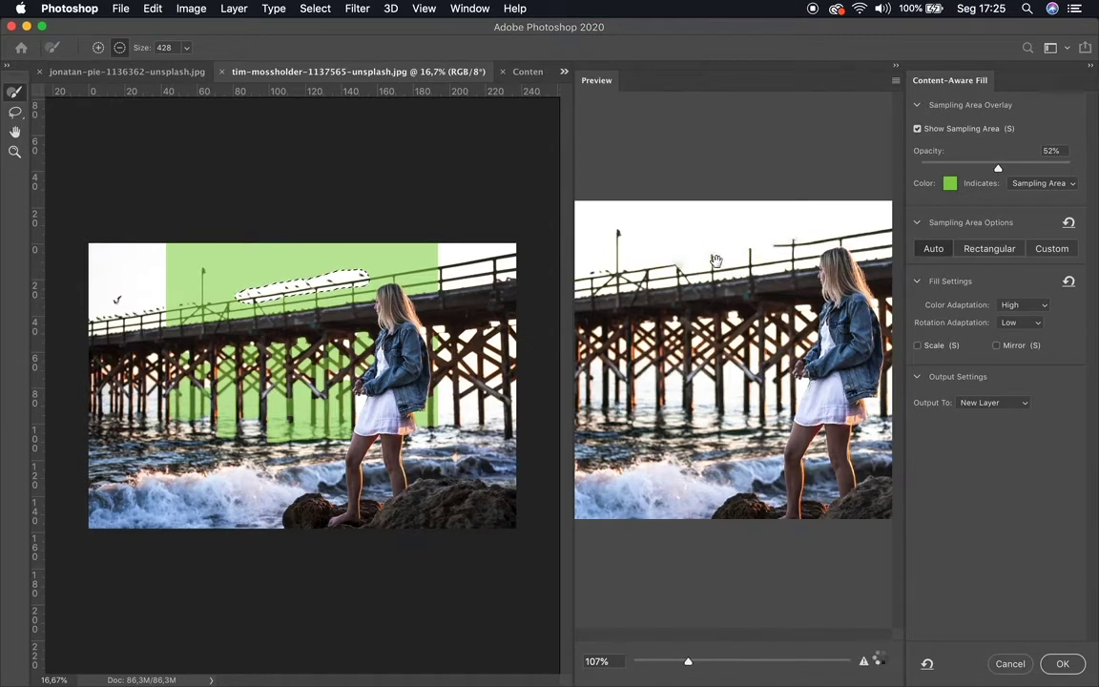
left_click(1012, 328)
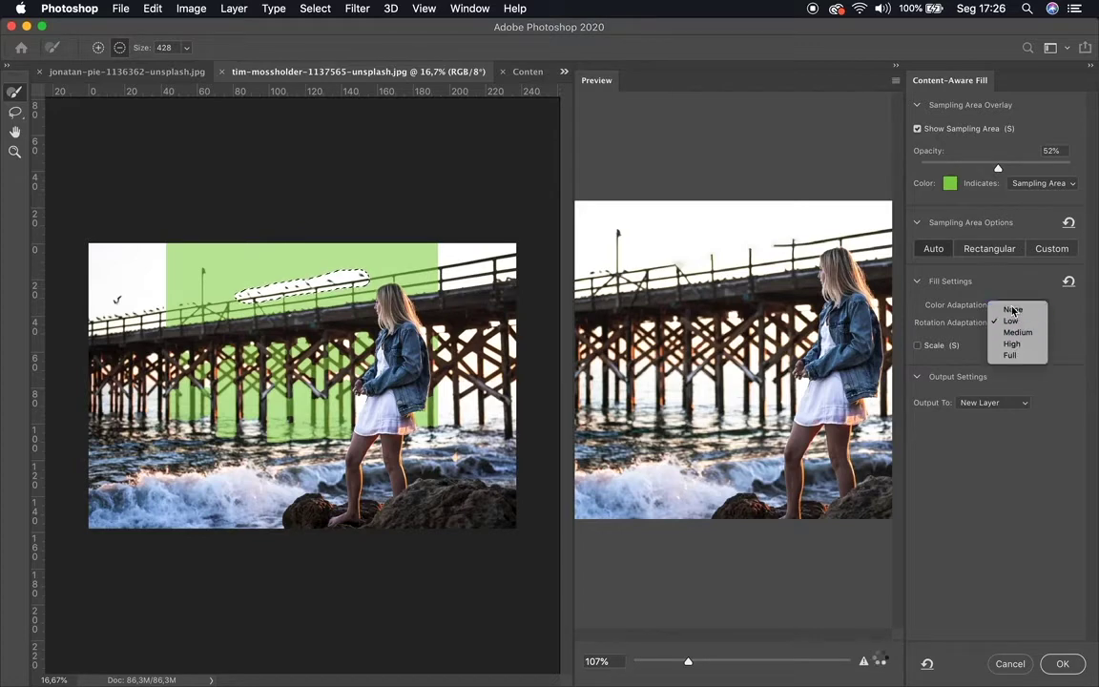
left_click(1012, 308)
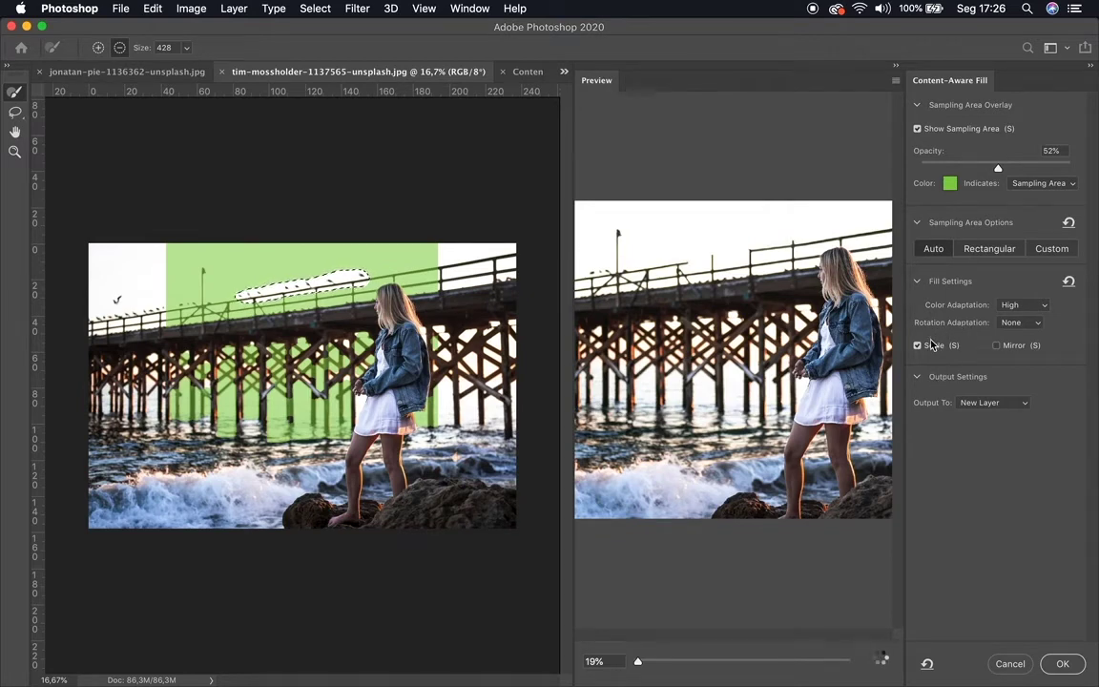
Examine the repaired railing in the fill preview with Scale enabled
scroll(666, 252, "up", 5)
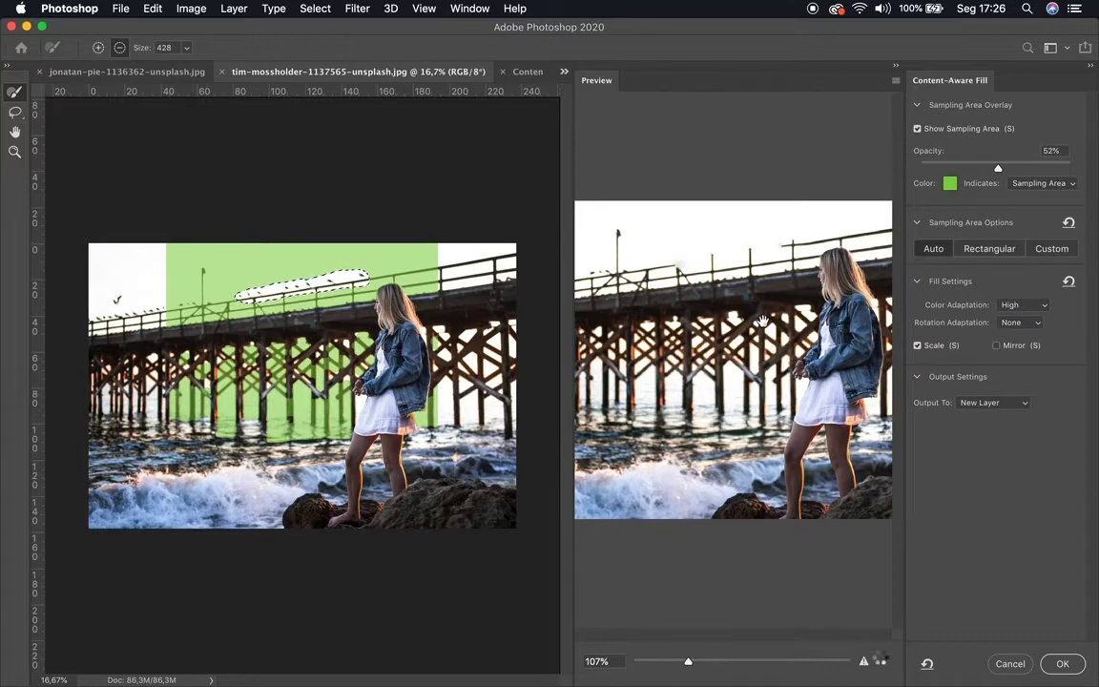
scroll(763, 319, "down", 5)
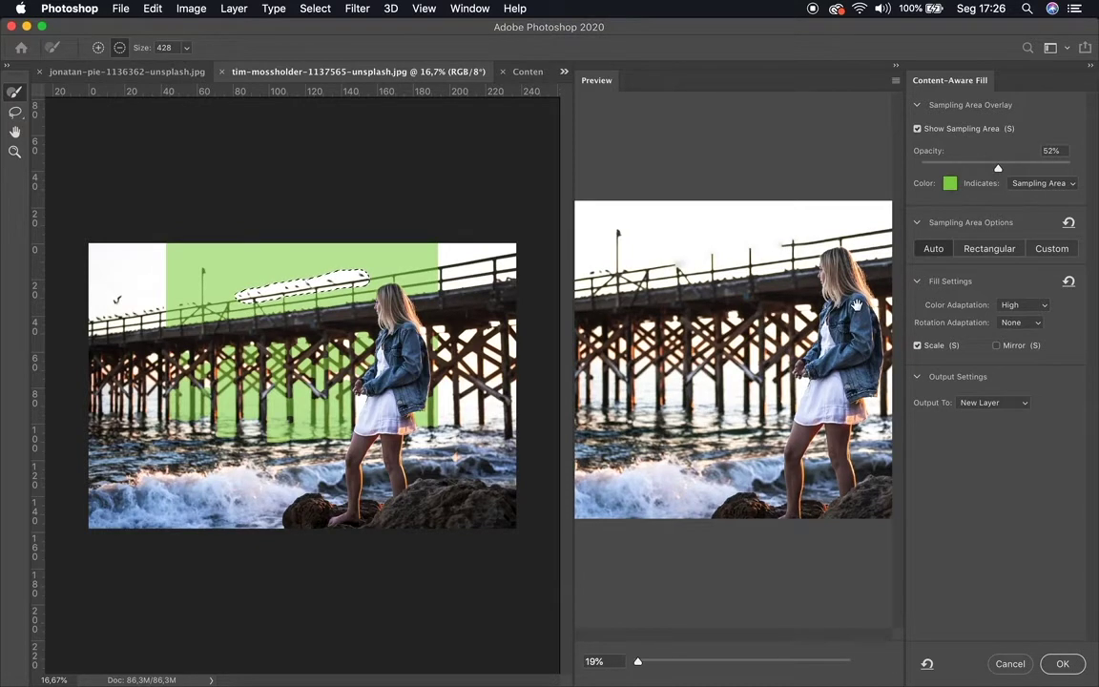
Set the fill's Color Adaptation to Default and exclude the pier supports, lamp post and sky around the post from the sampling area
left_click(1013, 307)
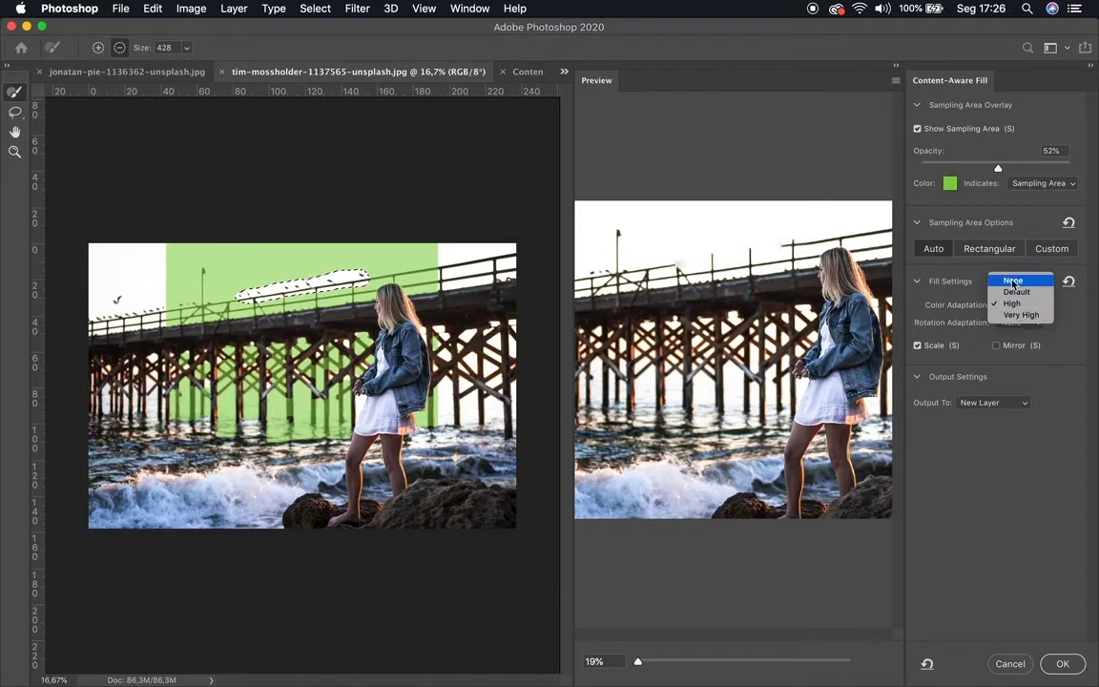
left_click(1016, 291)
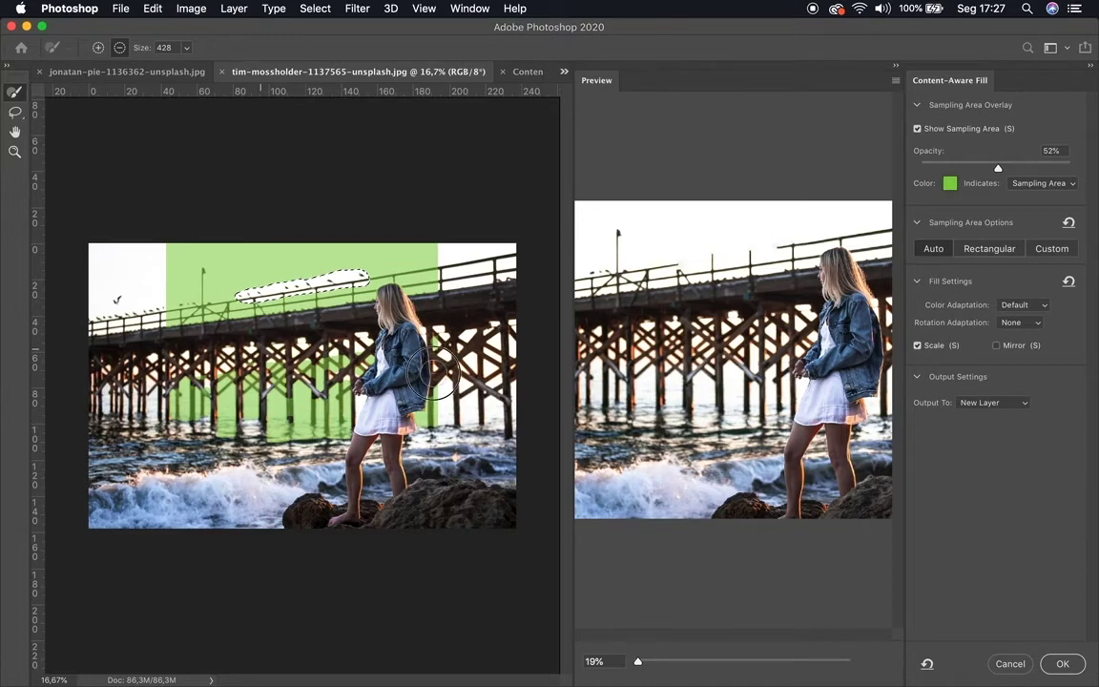
mouse_move(167, 420)
left_mouse_down()
mouse_move(157, 353)
mouse_move(323, 336)
mouse_move(325, 368)
left_mouse_up()
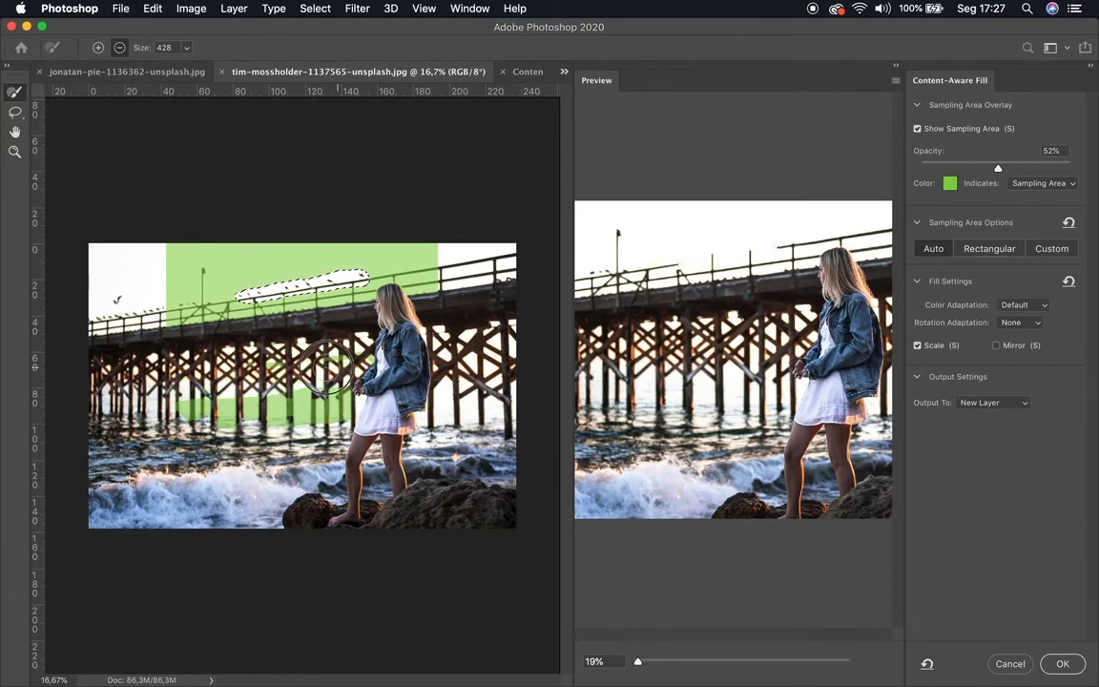
mouse_move(190, 412)
left_mouse_down()
mouse_move(277, 392)
mouse_move(344, 396)
mouse_move(243, 382)
mouse_move(287, 376)
mouse_move(253, 377)
mouse_move(267, 410)
left_mouse_up()
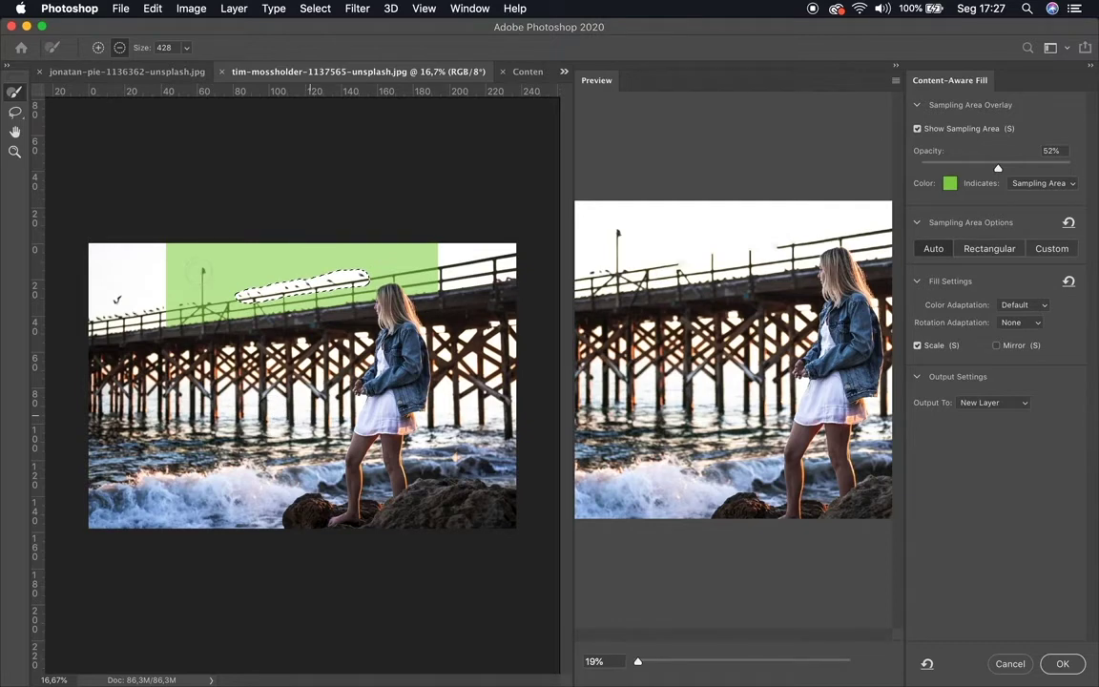
left_click_drag(202, 234, 201, 312)
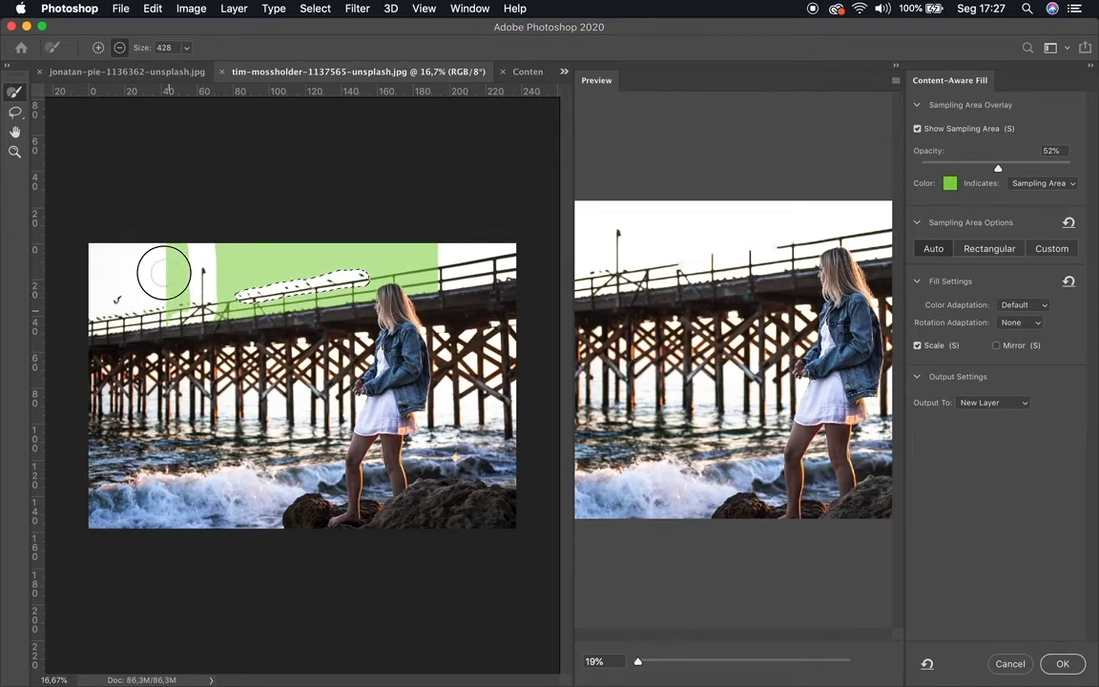
mouse_move(163, 271)
left_mouse_down()
mouse_move(164, 233)
mouse_move(181, 314)
mouse_move(169, 253)
mouse_move(176, 271)
mouse_move(186, 262)
mouse_move(180, 238)
left_mouse_up()
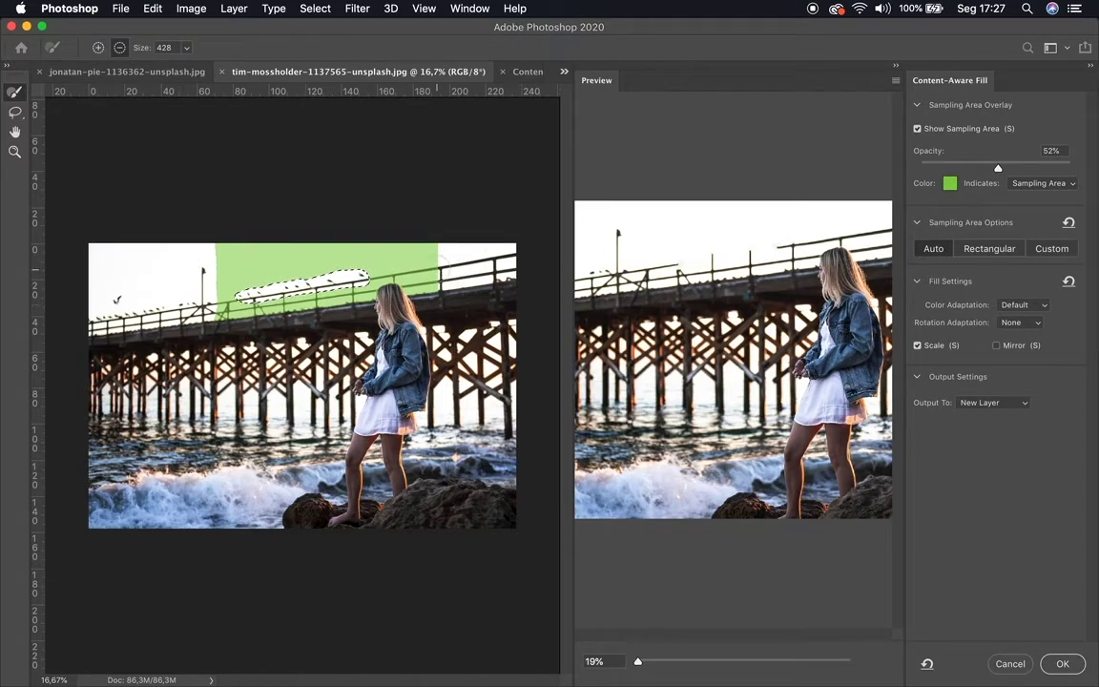
left_click(445, 267)
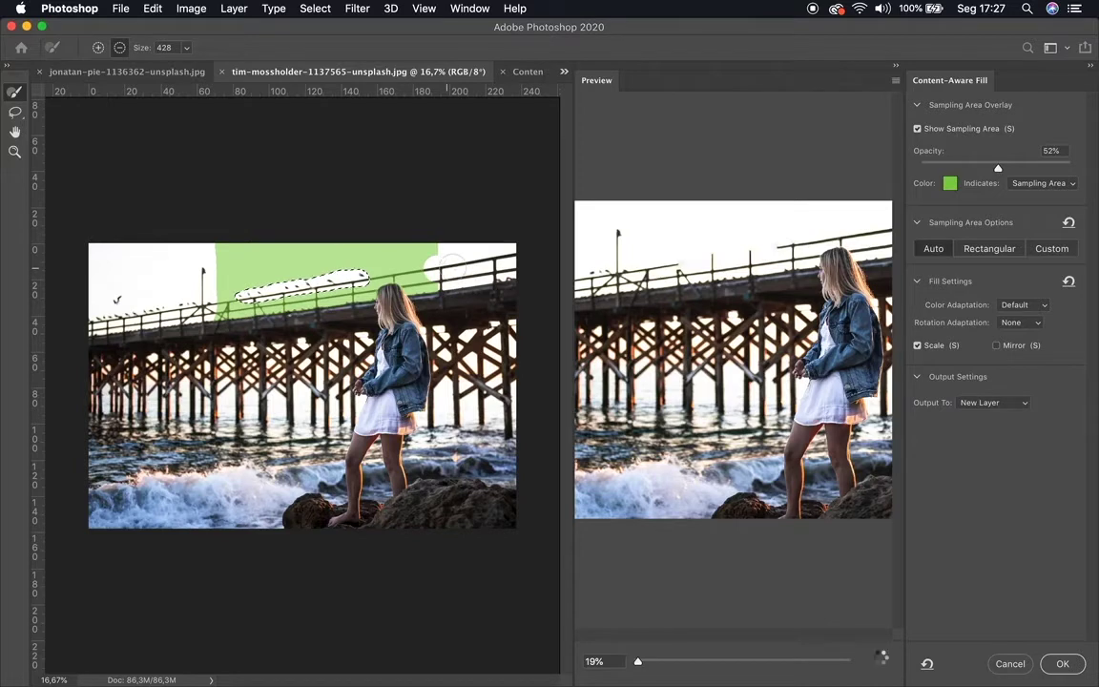
Add the railing and sky behind the woman, up to the photo's right edge, to the sampling area
left_click(98, 47)
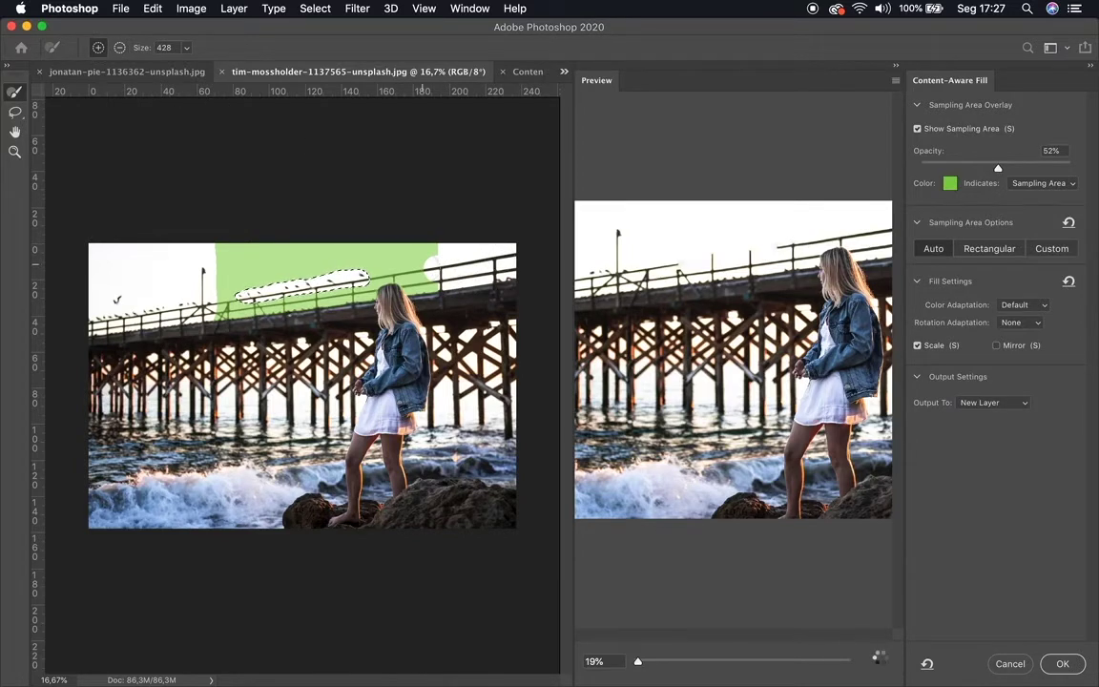
mouse_move(437, 261)
left_mouse_down()
mouse_move(517, 253)
mouse_move(471, 245)
mouse_move(404, 264)
mouse_move(407, 255)
mouse_move(426, 244)
mouse_move(438, 277)
left_mouse_up()
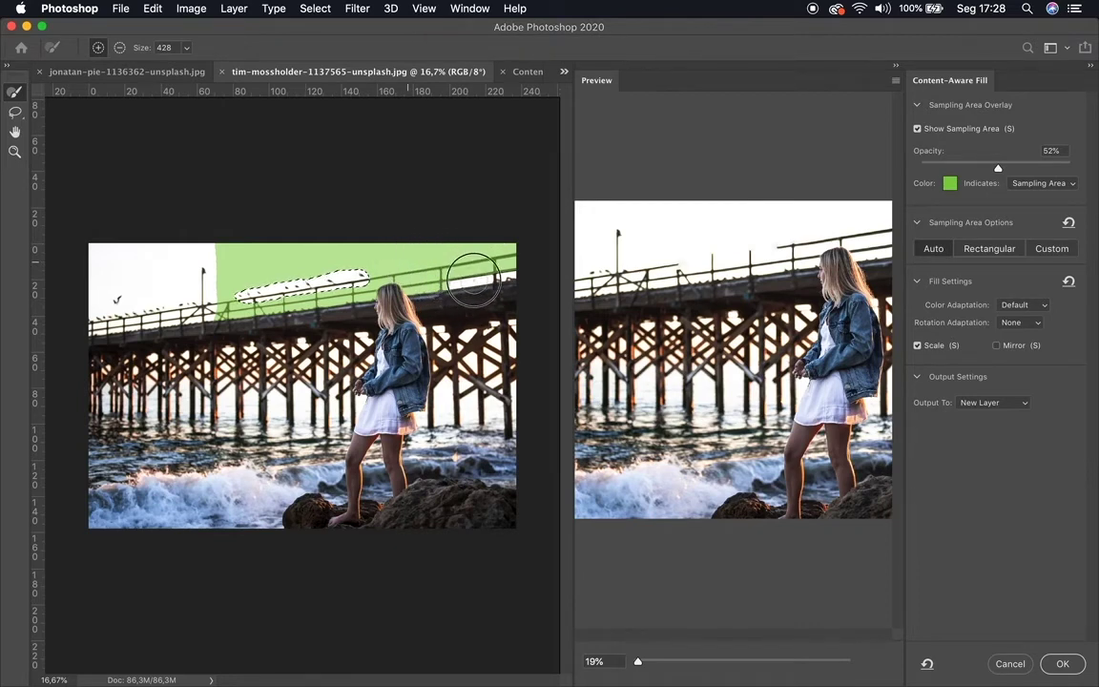
left_click_drag(492, 280, 508, 265)
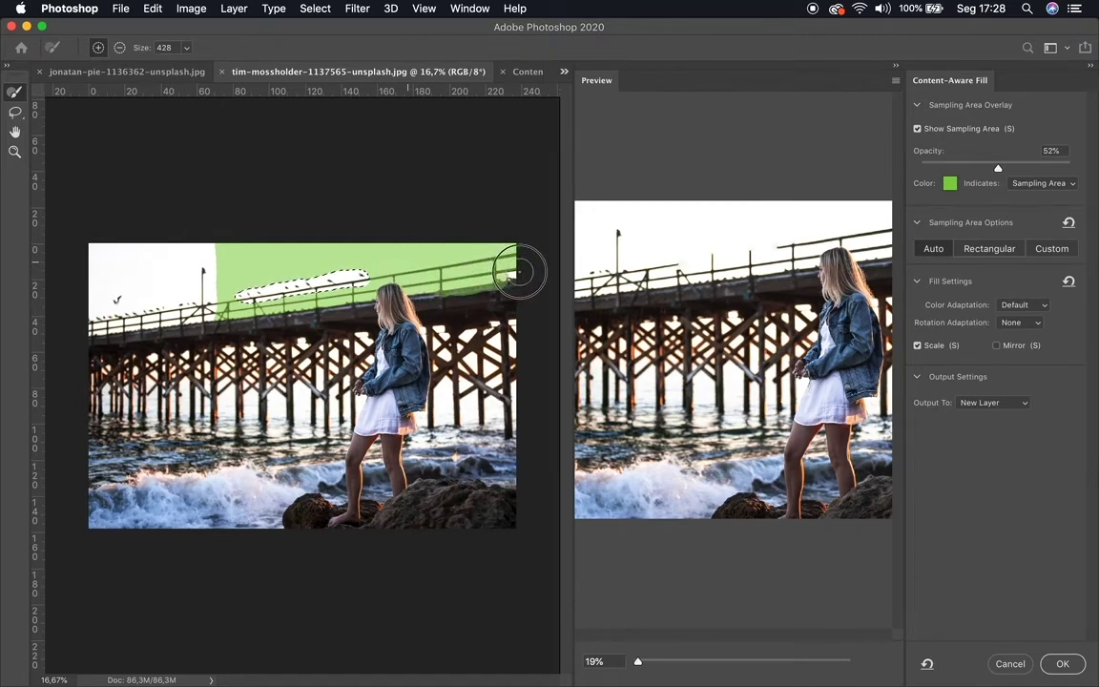
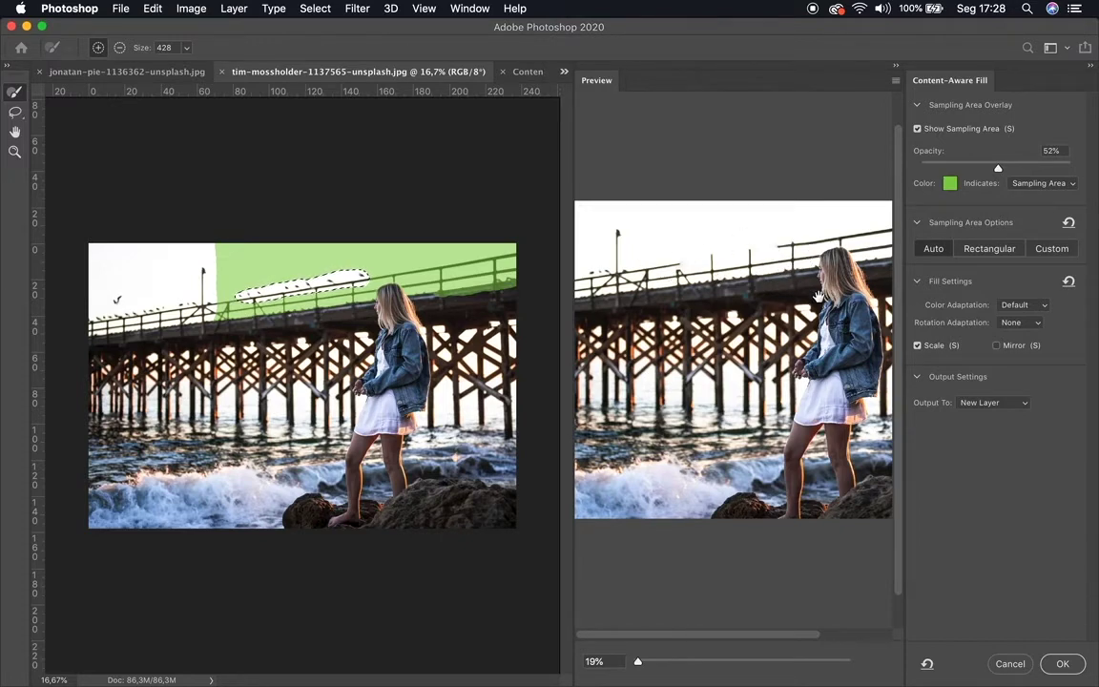
Try the Mirror option for the fill, check the preview, and discard the whole fill
left_click(996, 346)
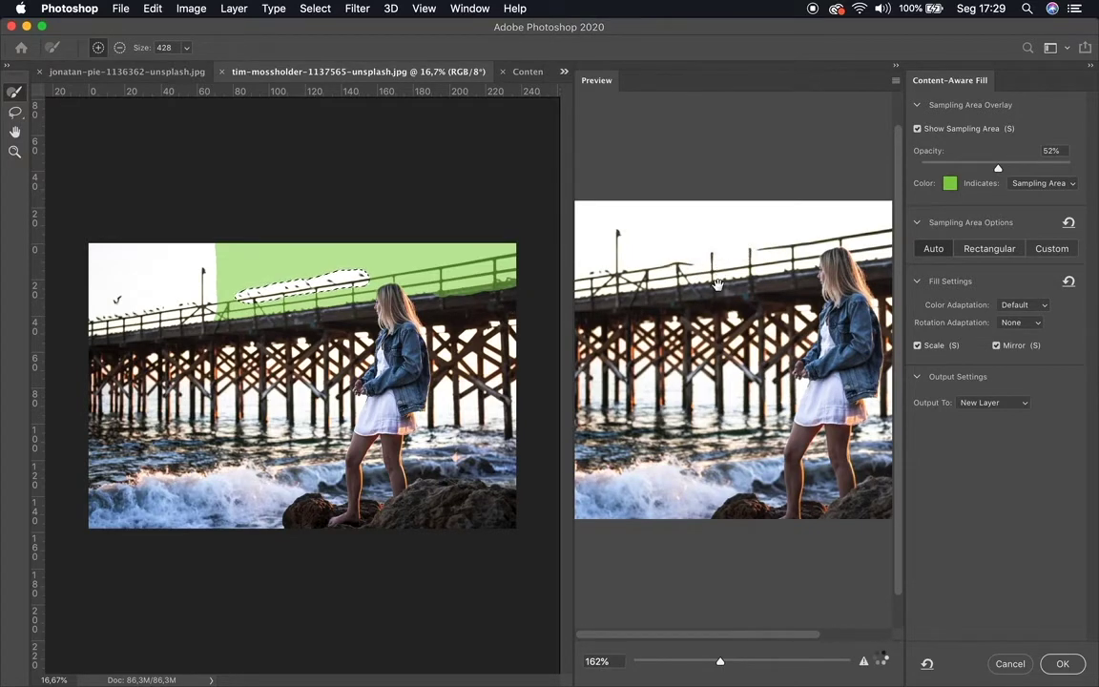
left_click(1009, 664)
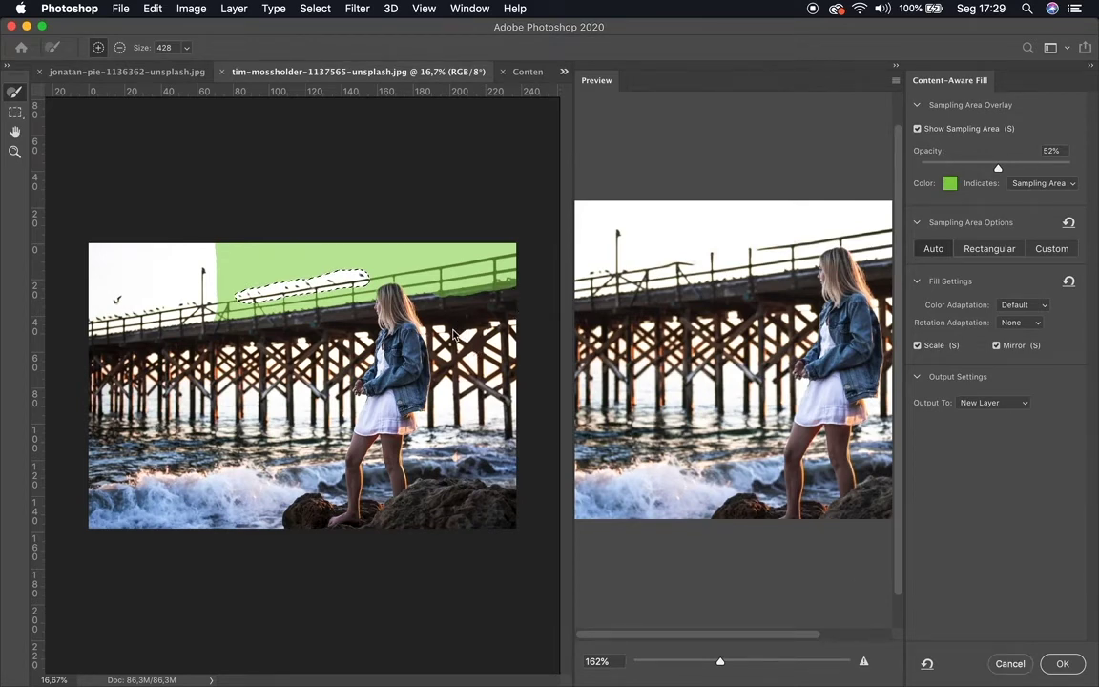
key("Escape")
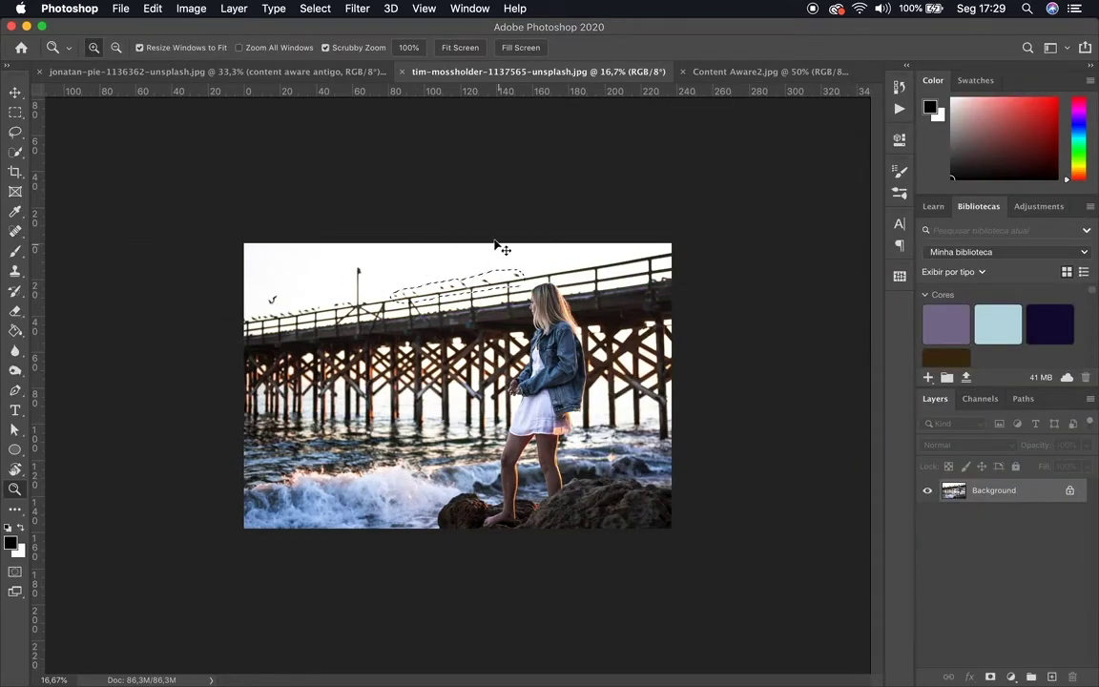
Clear the bird selection and remove the bird nearest the woman's head with the Content-Aware Spot Healing Brush
key("super+equal")
key("super+equal")
left_click_drag(493, 289, 375, 242)
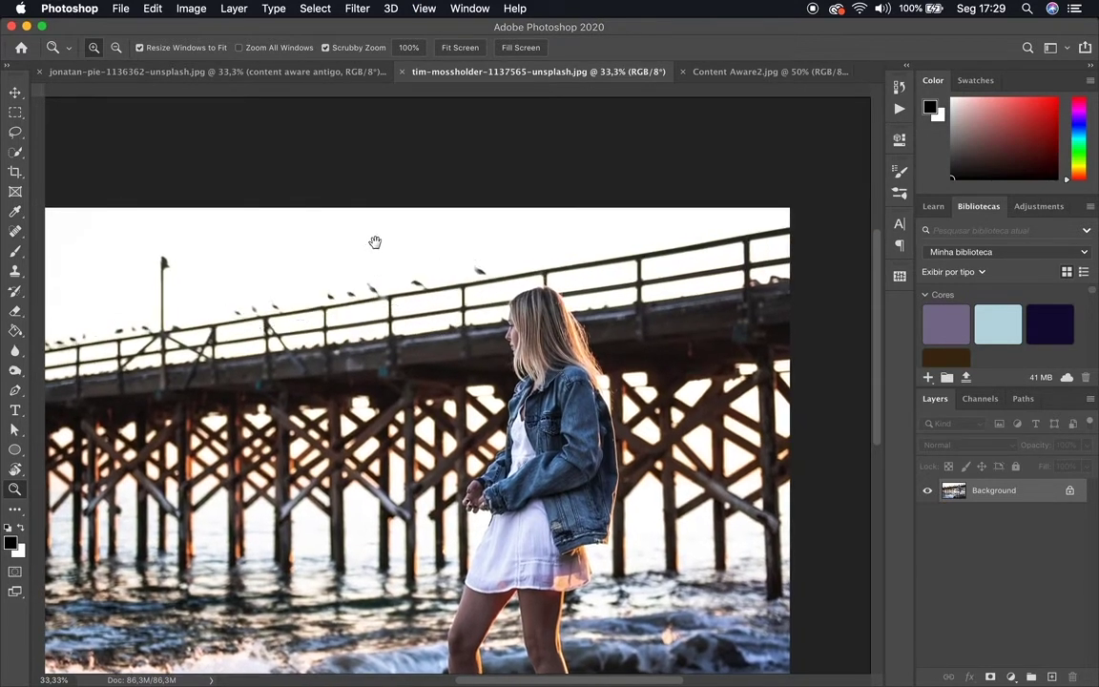
key("super+r")
key("super+d")
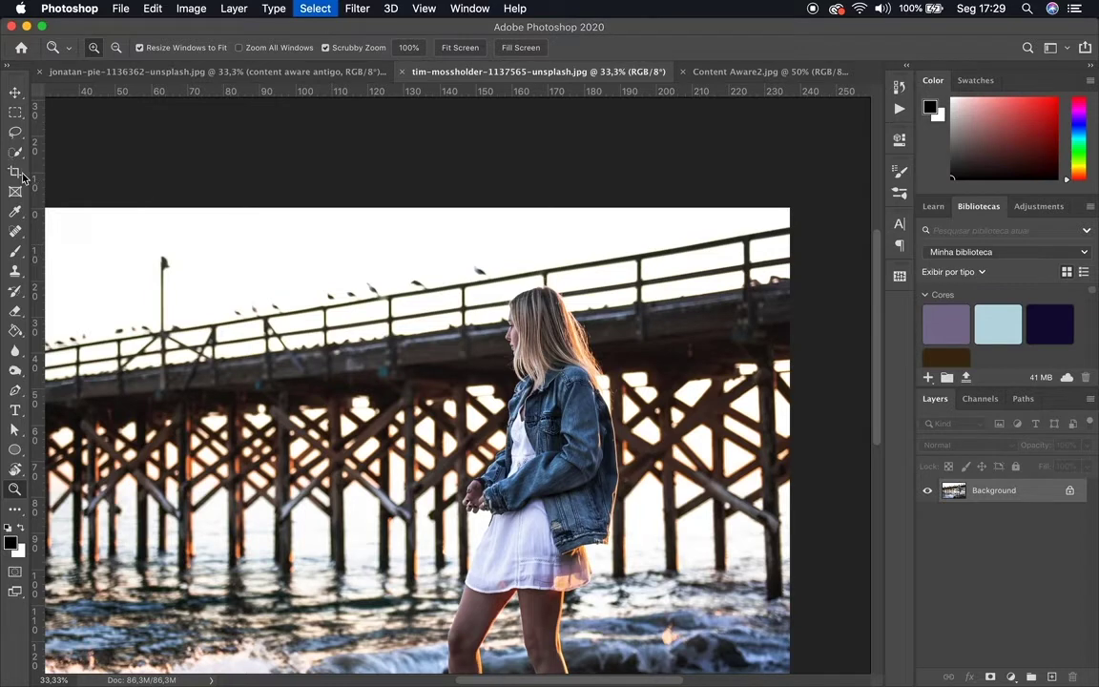
left_click(14, 233)
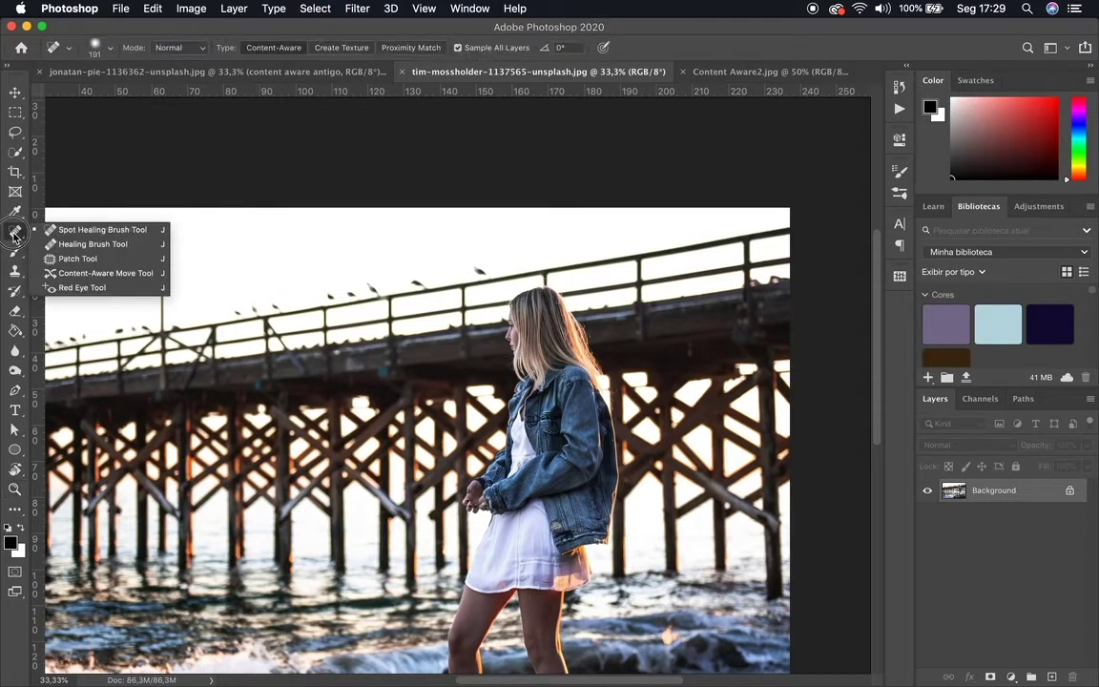
left_click(71, 230)
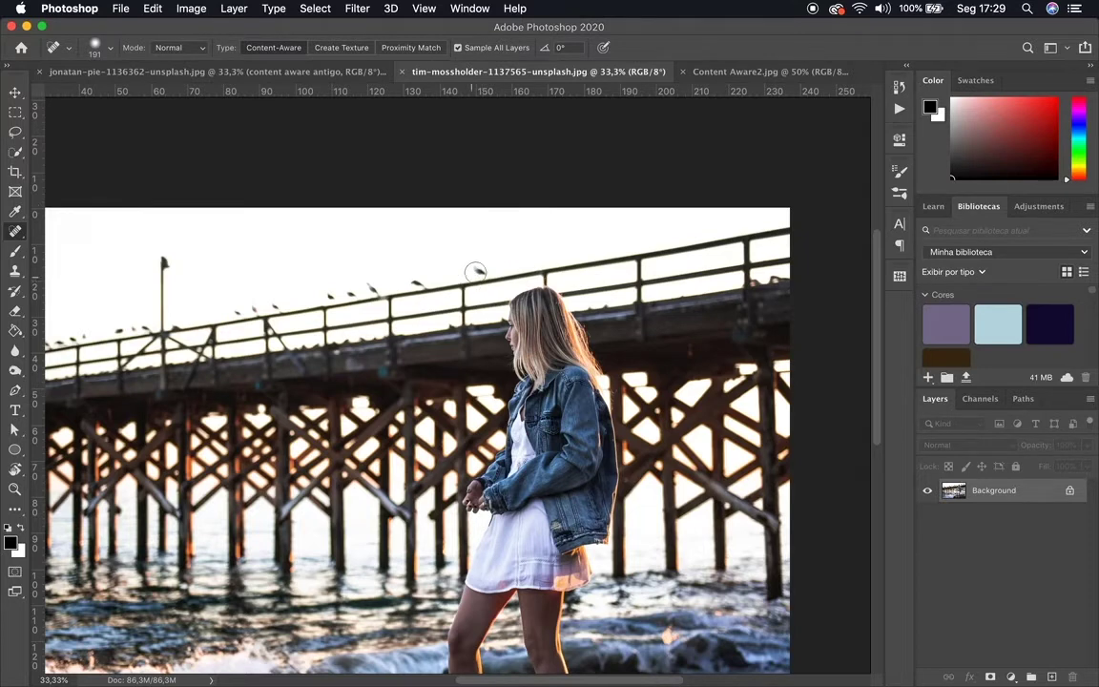
key("]")
key("]")
key("]")
left_click_drag(483, 275, 482, 273)
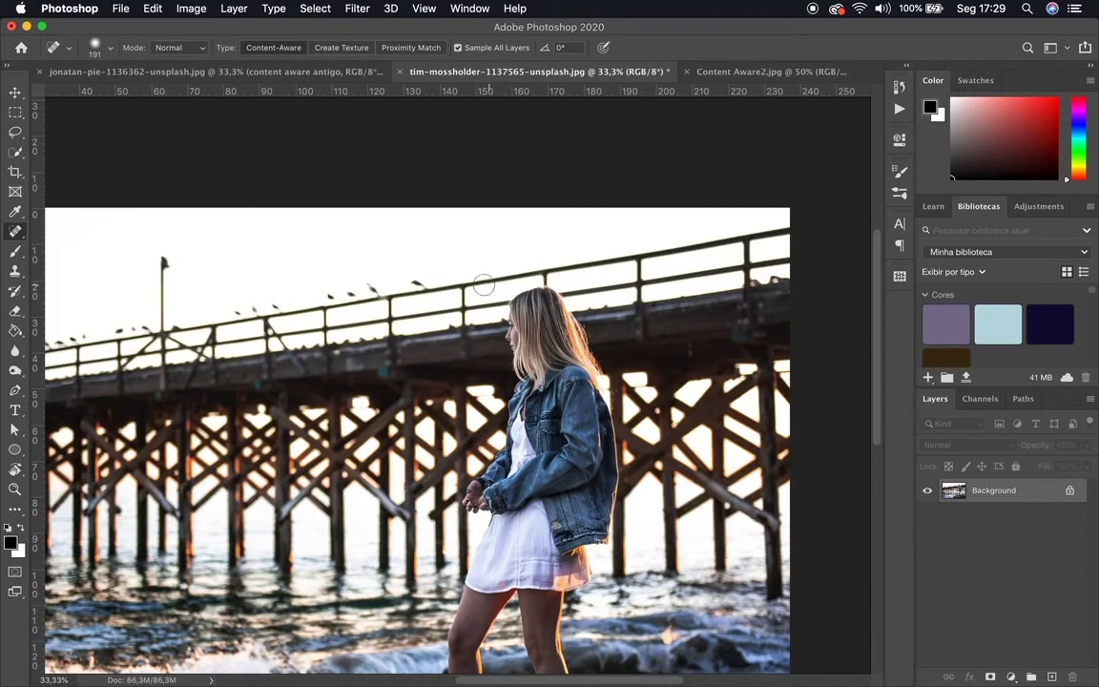
Remove the next four birds along the pier railing with the Spot Healing Brush at size 191
left_click(420, 285)
left_click(374, 296)
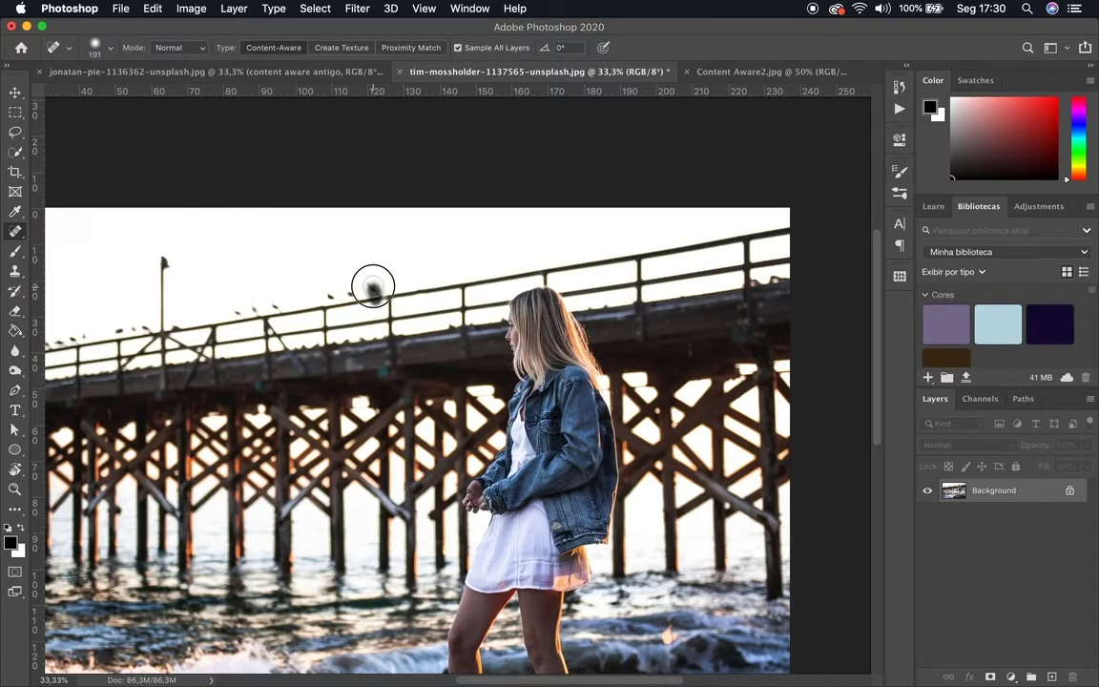
left_click_drag(376, 305, 372, 291)
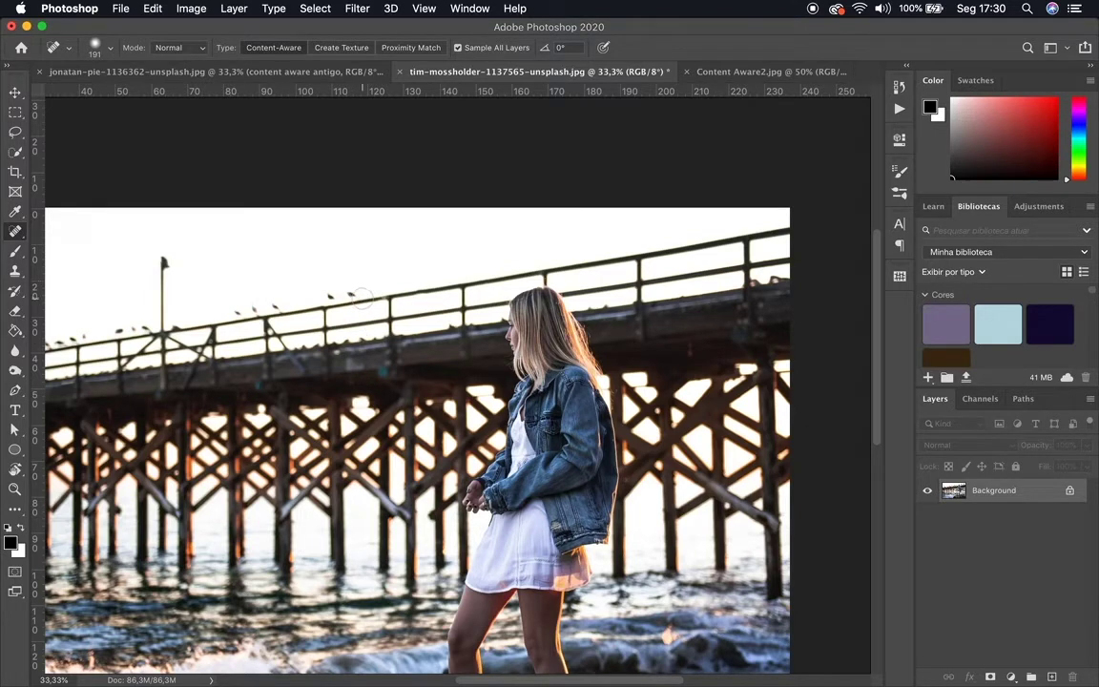
left_click_drag(351, 296, 355, 306)
left_click_drag(330, 296, 331, 278)
Try to heal away the three-bird group near the lamp post with the 191 brush, and undo it
mouse_move(284, 309)
left_mouse_down()
mouse_move(231, 317)
mouse_move(291, 310)
mouse_move(229, 313)
mouse_move(286, 303)
left_mouse_up()
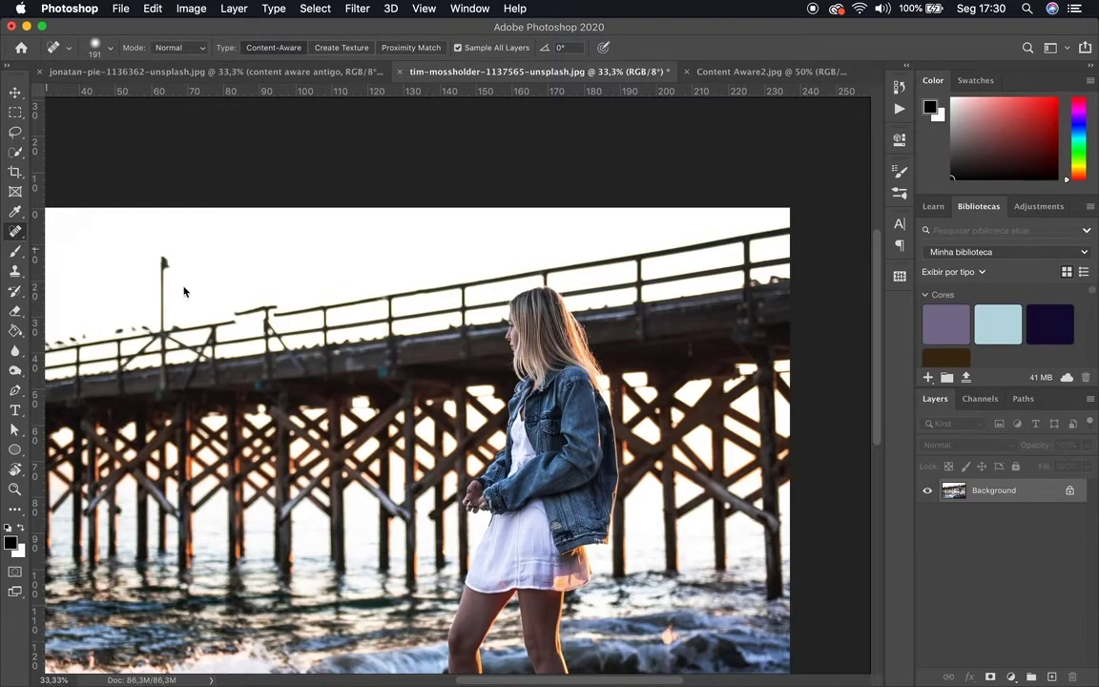
key("super+z")
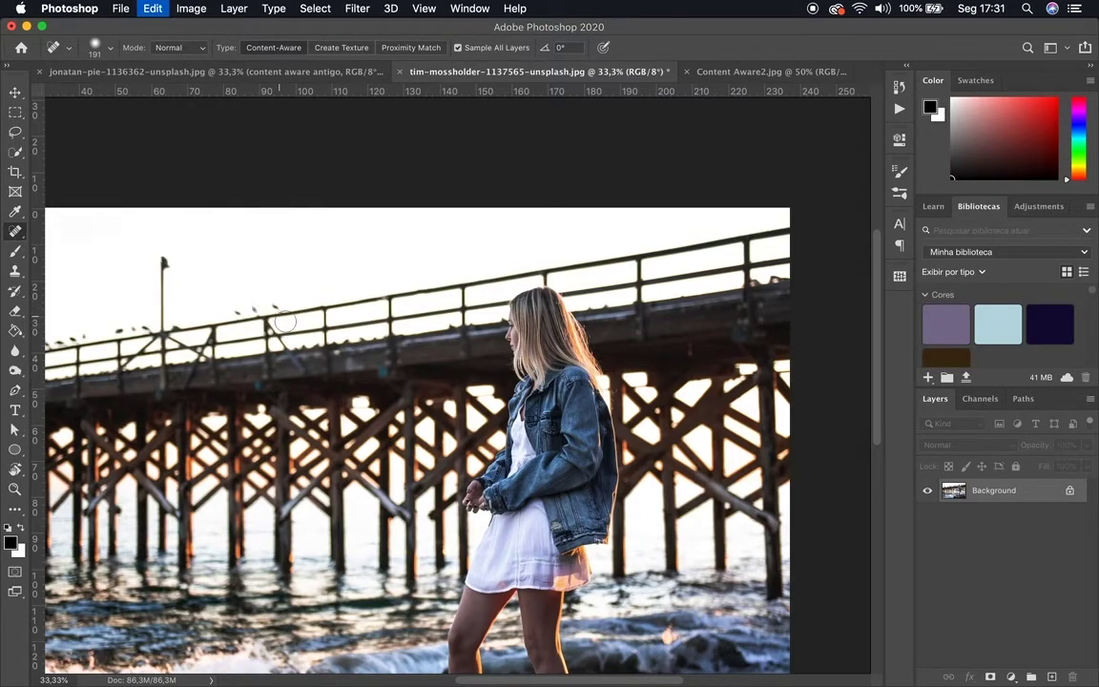
Remove the group of three birds above the diagonal railing brace with the Spot Healing Brush at size 82
key("super+plus")
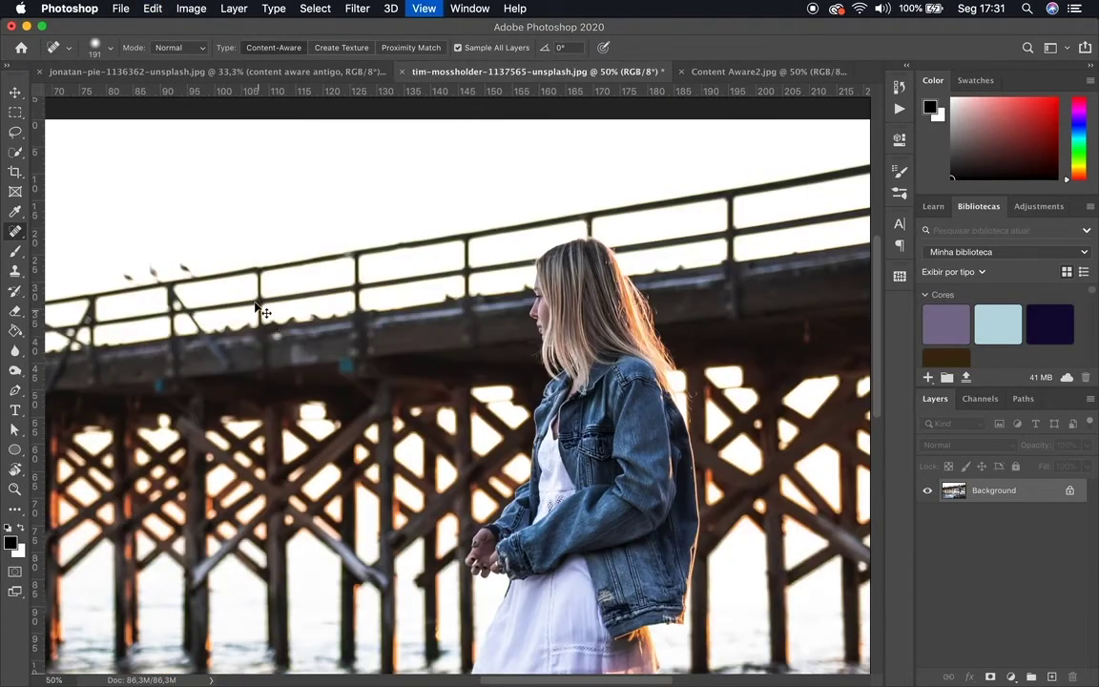
key("super+plus")
key("super+plus")
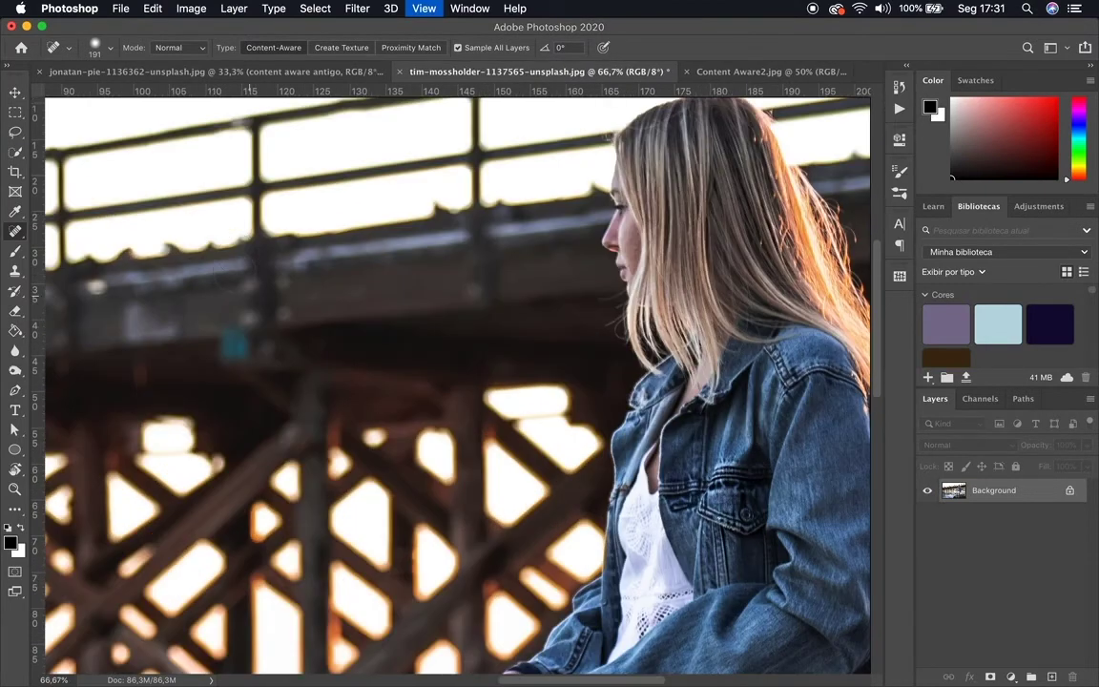
mouse_move(137, 231)
left_mouse_down()
mouse_move(628, 321)
mouse_move(630, 355)
left_mouse_up()
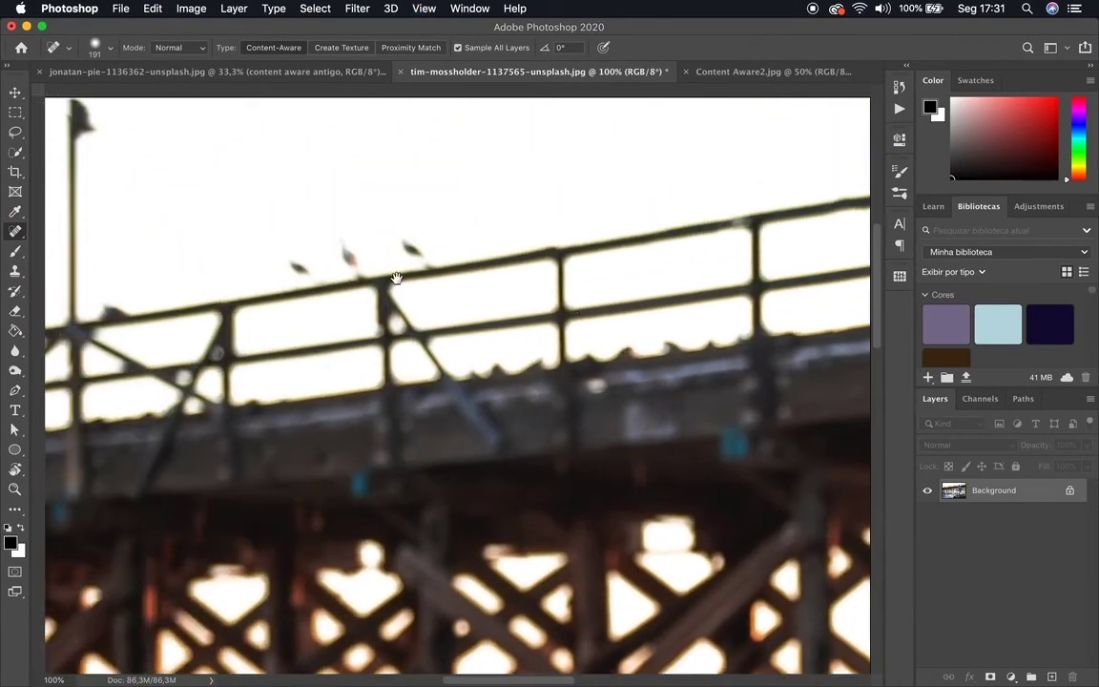
mouse_move(408, 175)
left_mouse_down()
mouse_move(365, 184)
mouse_move(438, 286)
mouse_move(399, 246)
mouse_move(429, 240)
mouse_move(420, 238)
left_mouse_up()
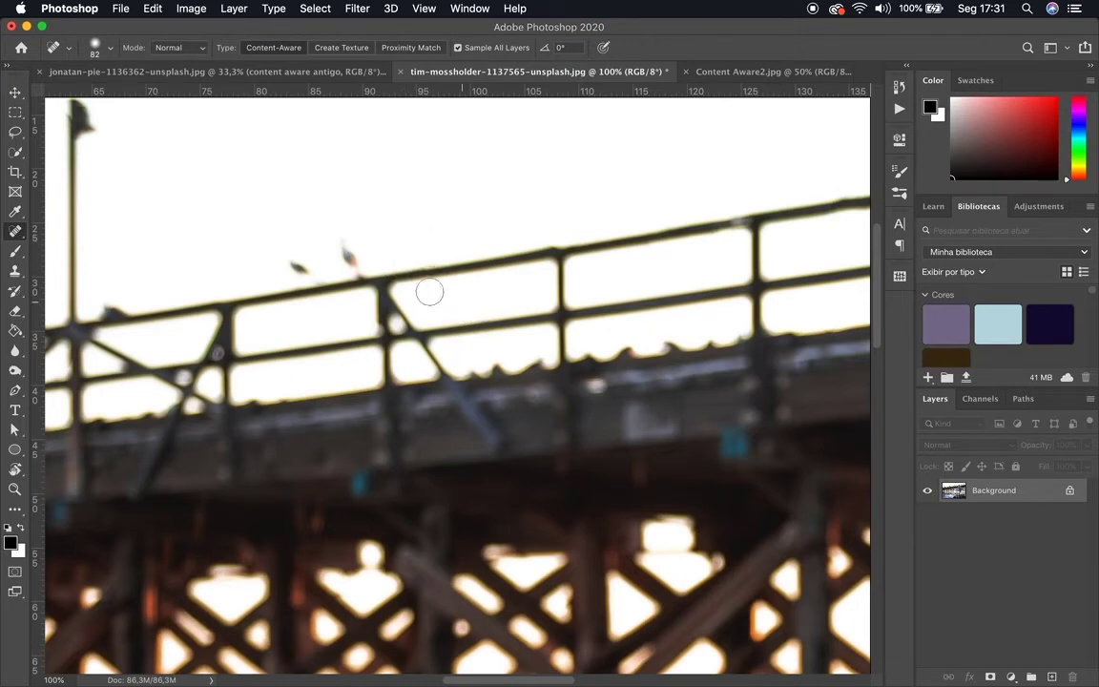
mouse_move(328, 259)
left_mouse_down()
mouse_move(338, 232)
mouse_move(358, 299)
mouse_move(353, 267)
mouse_move(335, 258)
mouse_move(363, 256)
mouse_move(351, 259)
mouse_move(358, 291)
mouse_move(313, 289)
mouse_move(316, 306)
mouse_move(287, 274)
mouse_move(322, 265)
left_mouse_up()
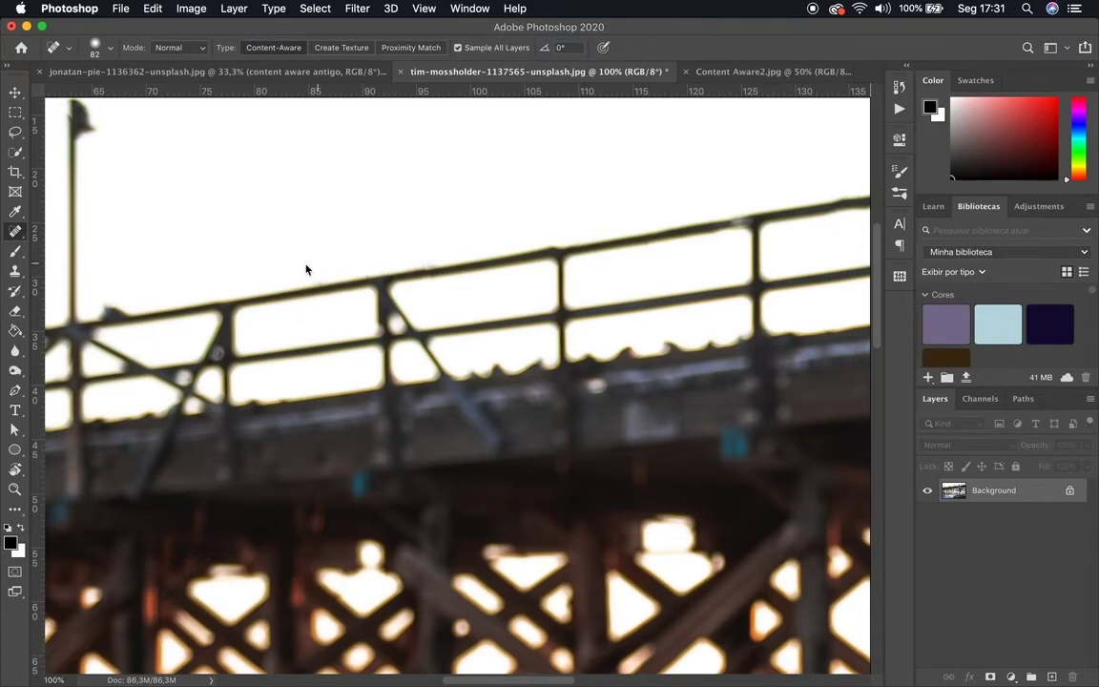
Remove the lamp post above the pier with the Spot Healing Brush at size 142 and check the whole photo
left_click_drag(220, 235, 484, 285)
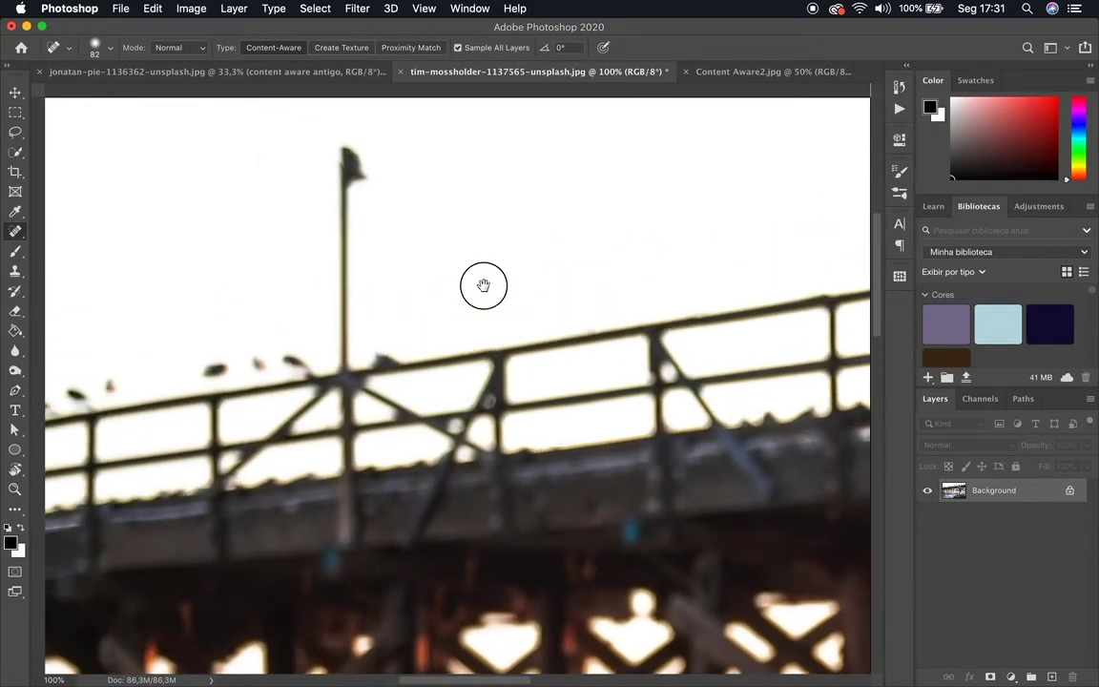
key("super+r")
mouse_move(277, 172)
left_mouse_down()
mouse_move(350, 250)
mouse_move(342, 159)
mouse_move(304, 171)
mouse_move(342, 158)
mouse_move(347, 191)
mouse_move(354, 172)
mouse_move(347, 374)
left_mouse_up()
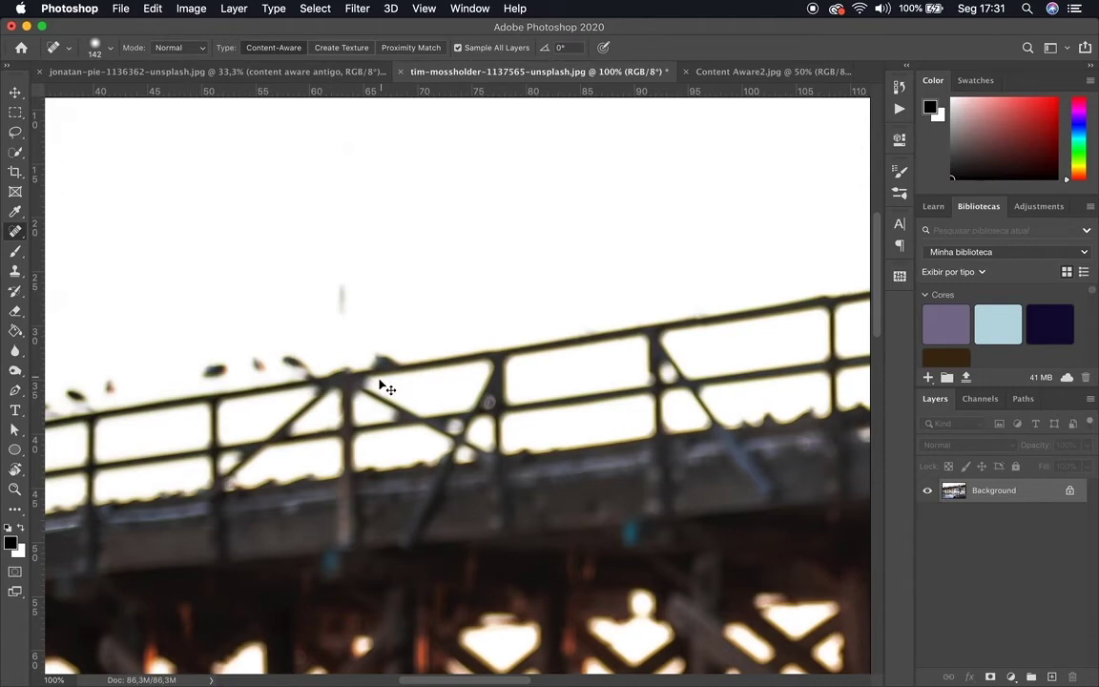
key("super+minus")
key("super+0")
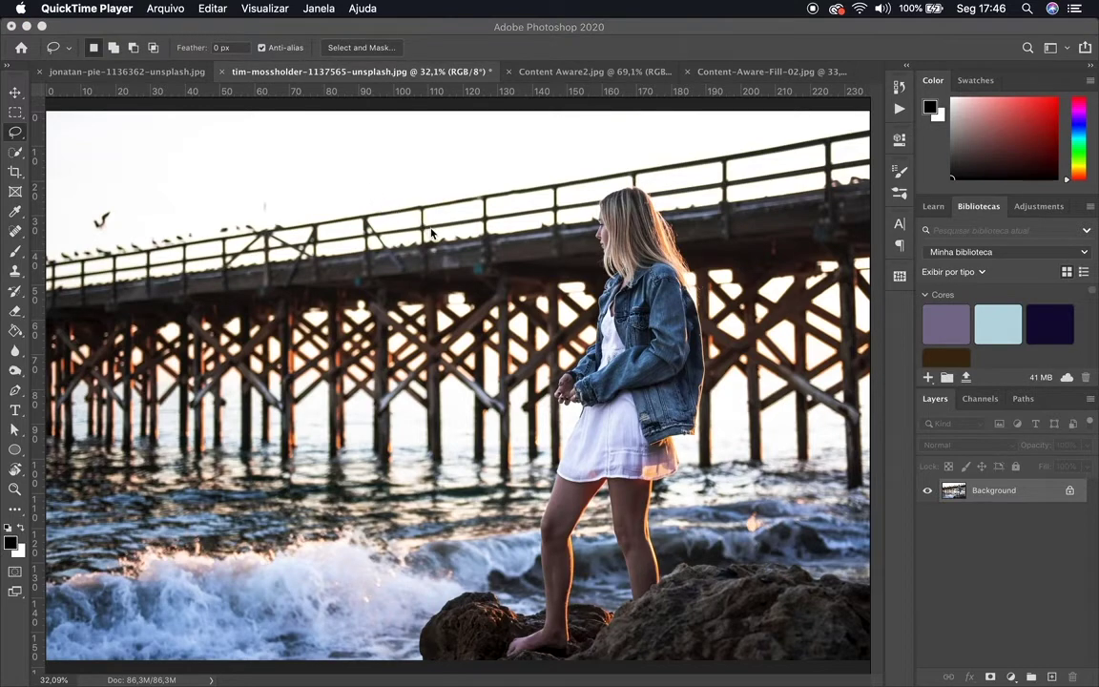
View the surfer photo Content-Aware-Fill-02.jpg and return to the pinwheel girl photo Content Aware2.jpg
left_click(494, 66)
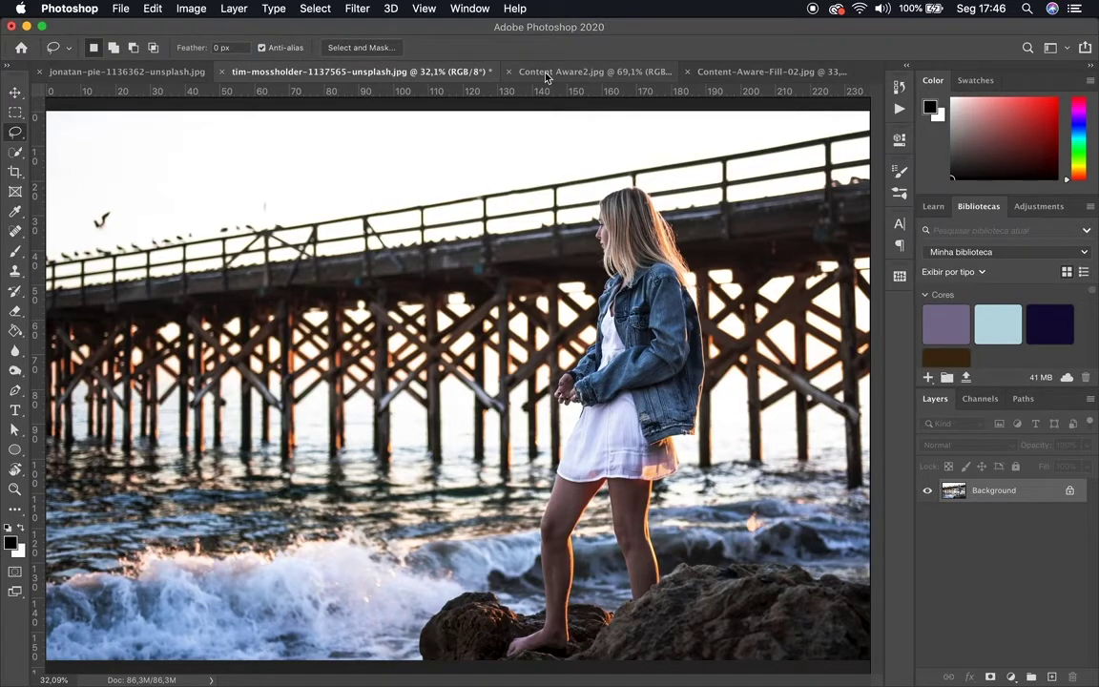
left_click(551, 71)
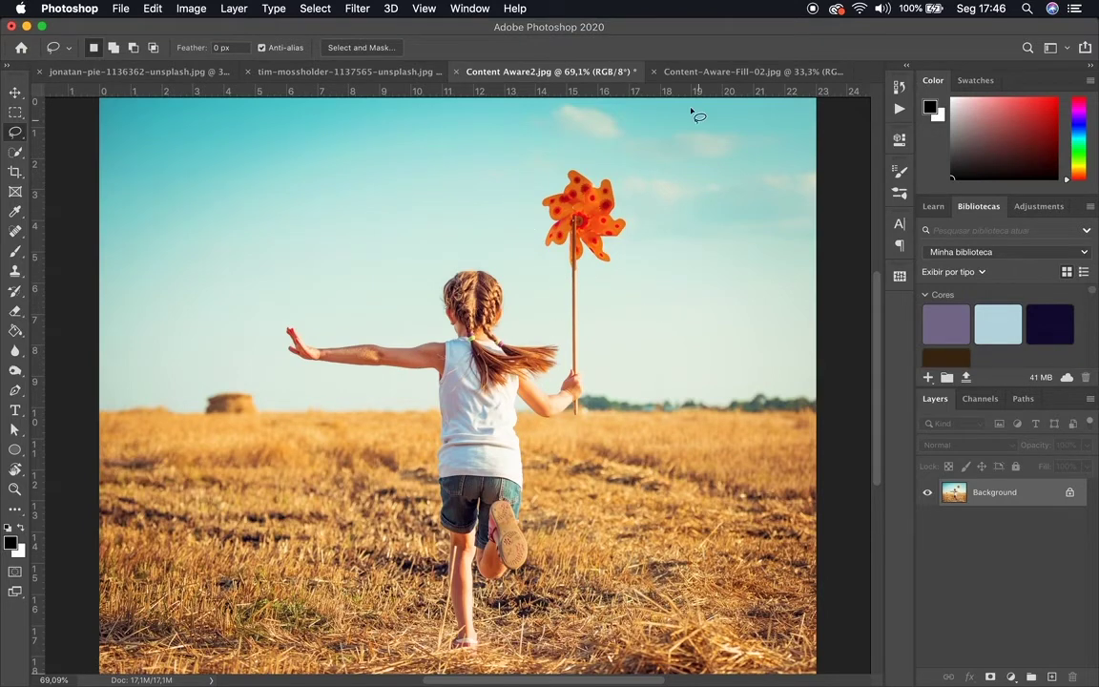
left_click(696, 72)
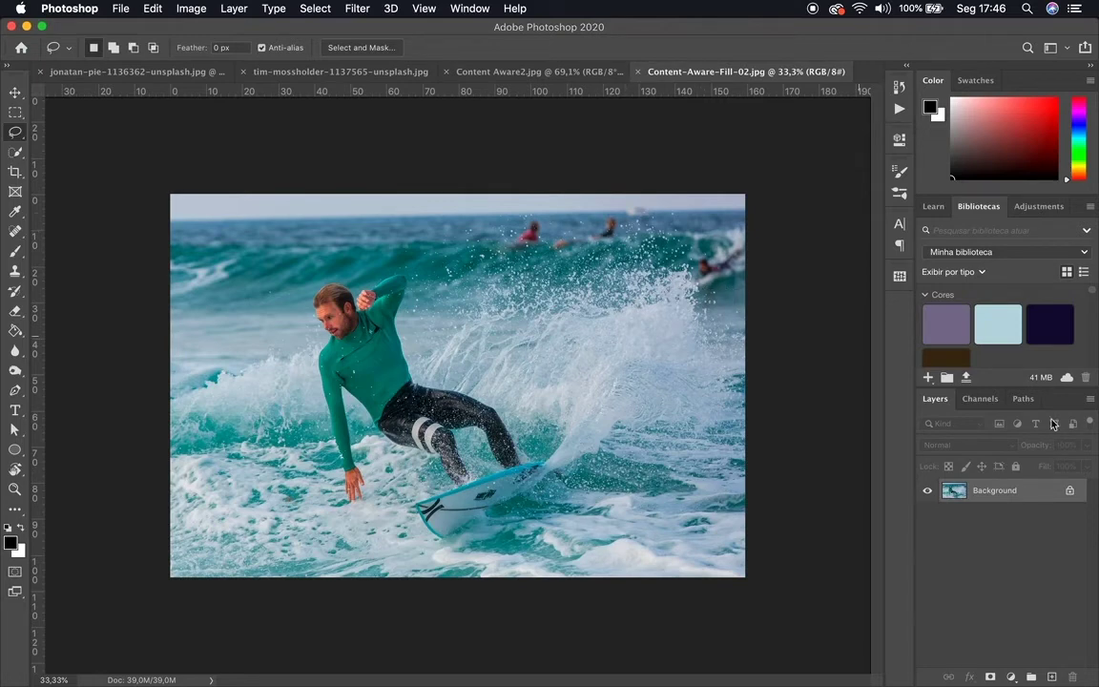
left_click(471, 77)
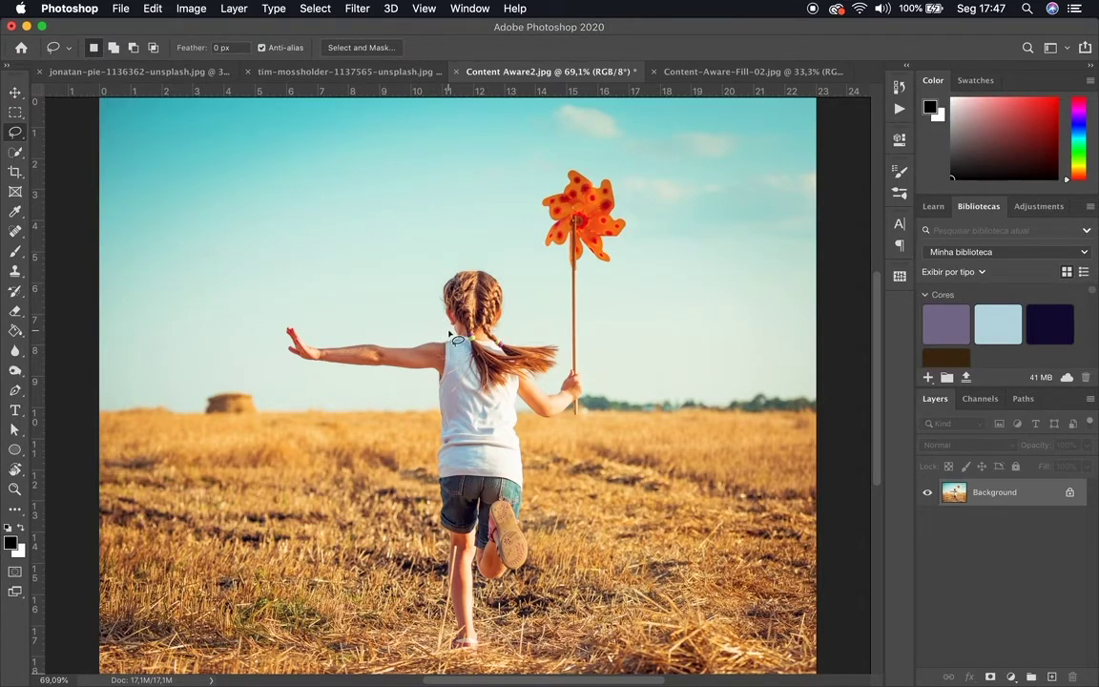
Draw a loose Lasso selection around the girl, her outstretched arm and the pinwheel
mouse_move(455, 338)
left_mouse_down()
mouse_move(434, 297)
mouse_move(441, 271)
mouse_move(482, 263)
mouse_move(510, 287)
mouse_move(509, 336)
mouse_move(561, 339)
mouse_move(559, 267)
mouse_move(533, 235)
mouse_move(535, 191)
mouse_move(580, 157)
mouse_move(623, 181)
mouse_move(638, 229)
mouse_move(610, 245)
mouse_move(614, 271)
mouse_move(588, 258)
mouse_move(582, 427)
mouse_move(537, 430)
mouse_move(522, 415)
mouse_move(545, 536)
mouse_move(539, 578)
mouse_move(516, 596)
mouse_move(515, 586)
mouse_move(485, 597)
mouse_move(441, 649)
mouse_move(423, 387)
mouse_move(298, 370)
mouse_move(277, 324)
mouse_move(458, 339)
mouse_move(436, 317)
left_mouse_up()
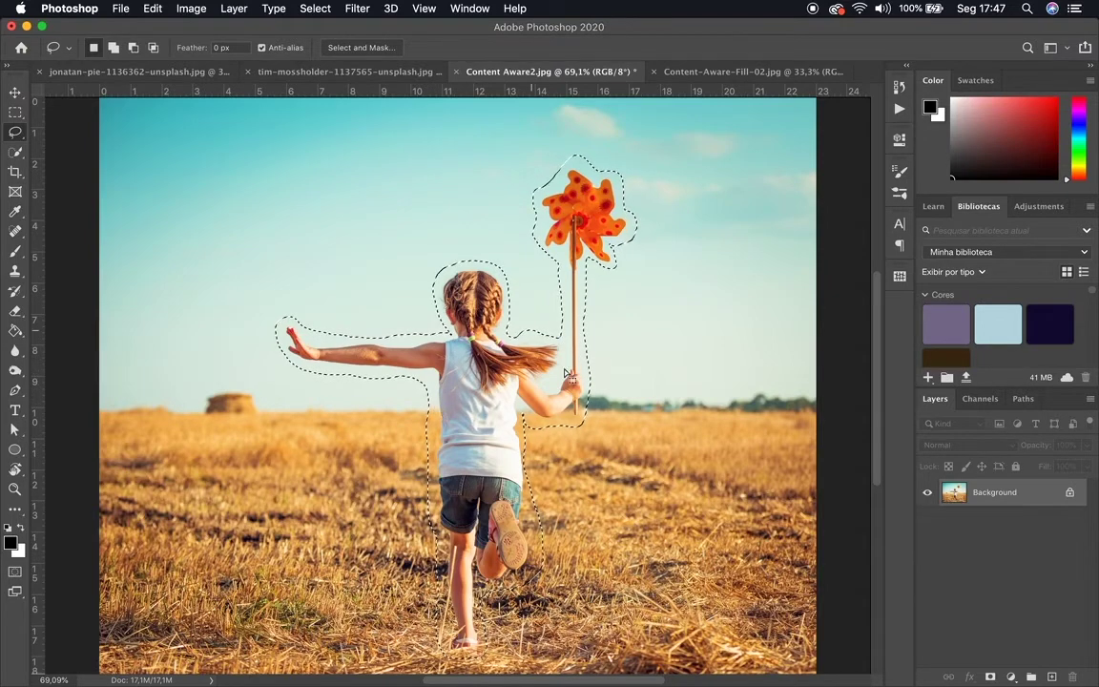
Fill the selection around the girl using Content-Aware contents, and clear the selection
left_click(154, 10)
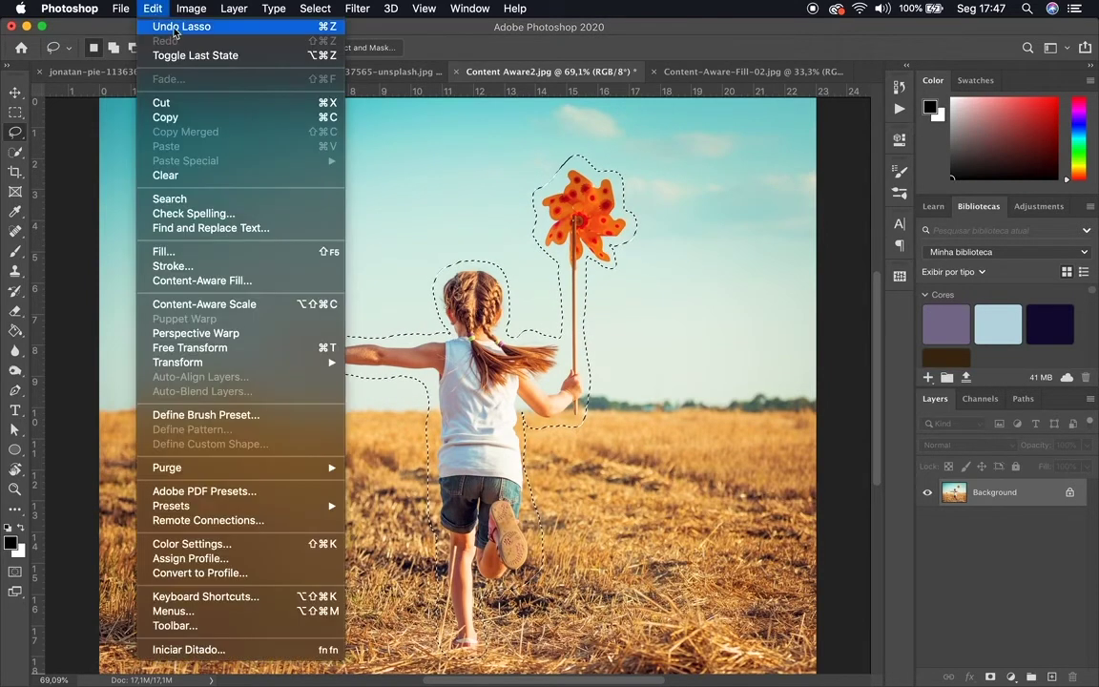
left_click(184, 254)
left_click(616, 157)
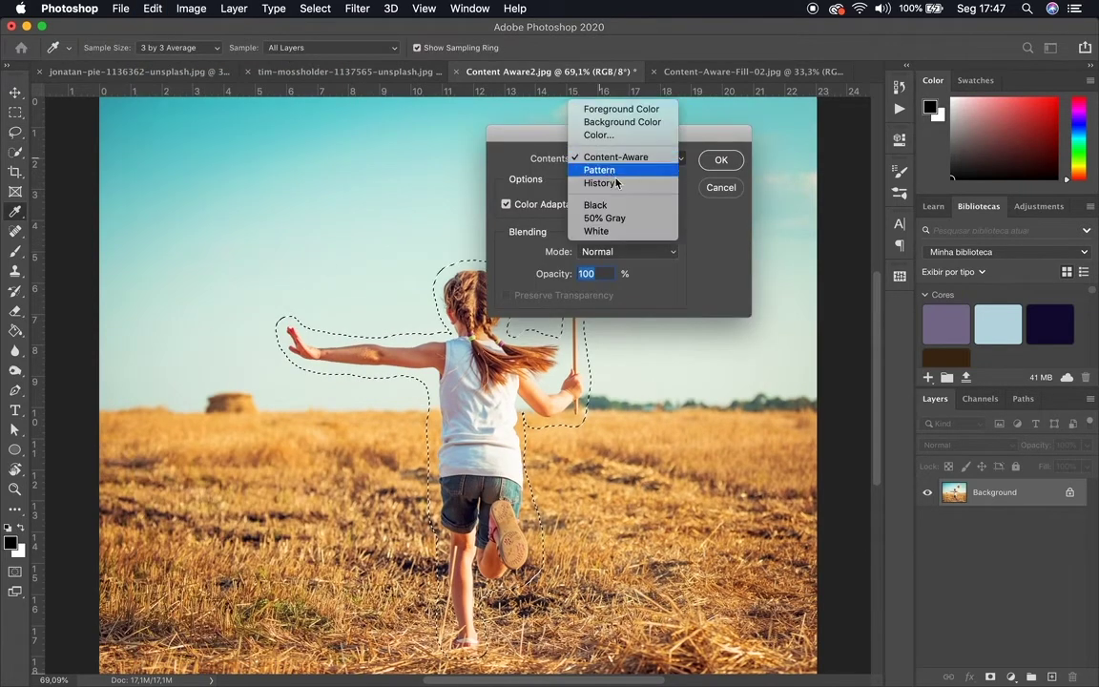
left_click(616, 157)
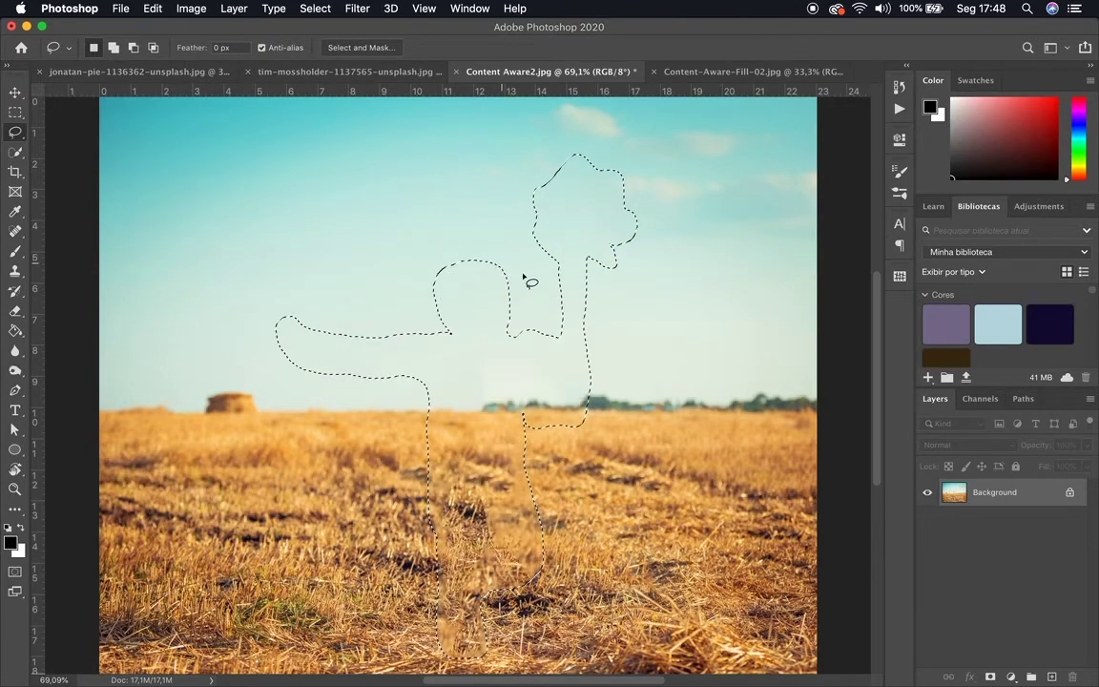
left_click(15, 114)
left_click(325, 227)
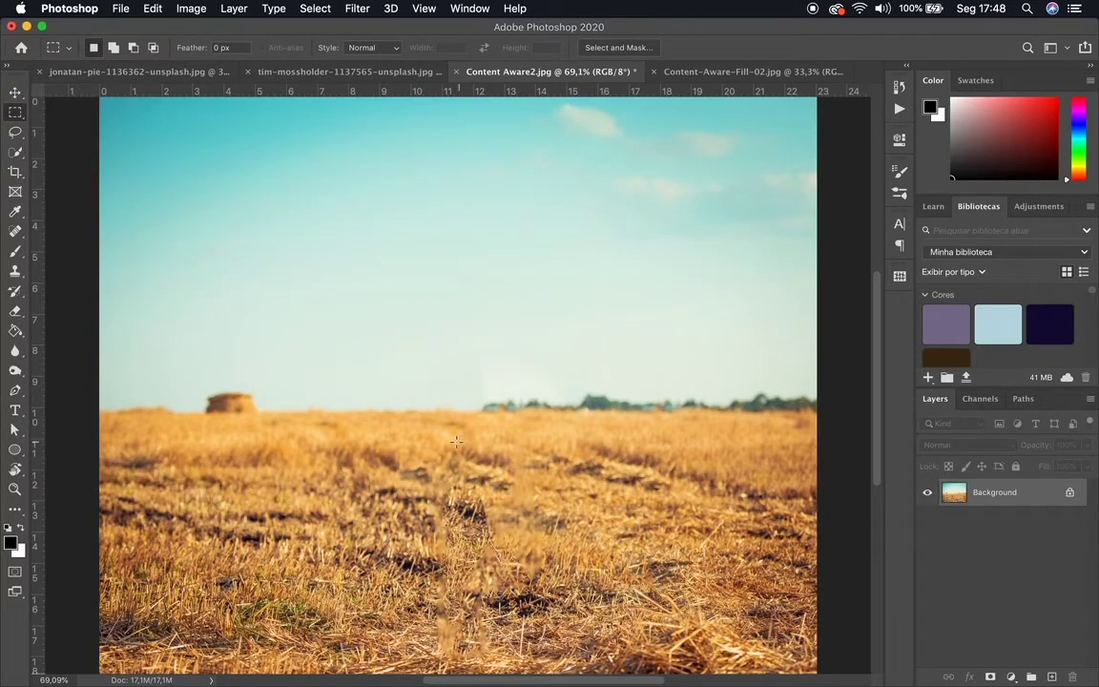
Undo the deselection and the fill, and briefly view the pier photo before returning to Content Aware2.jpg
key("super+z")
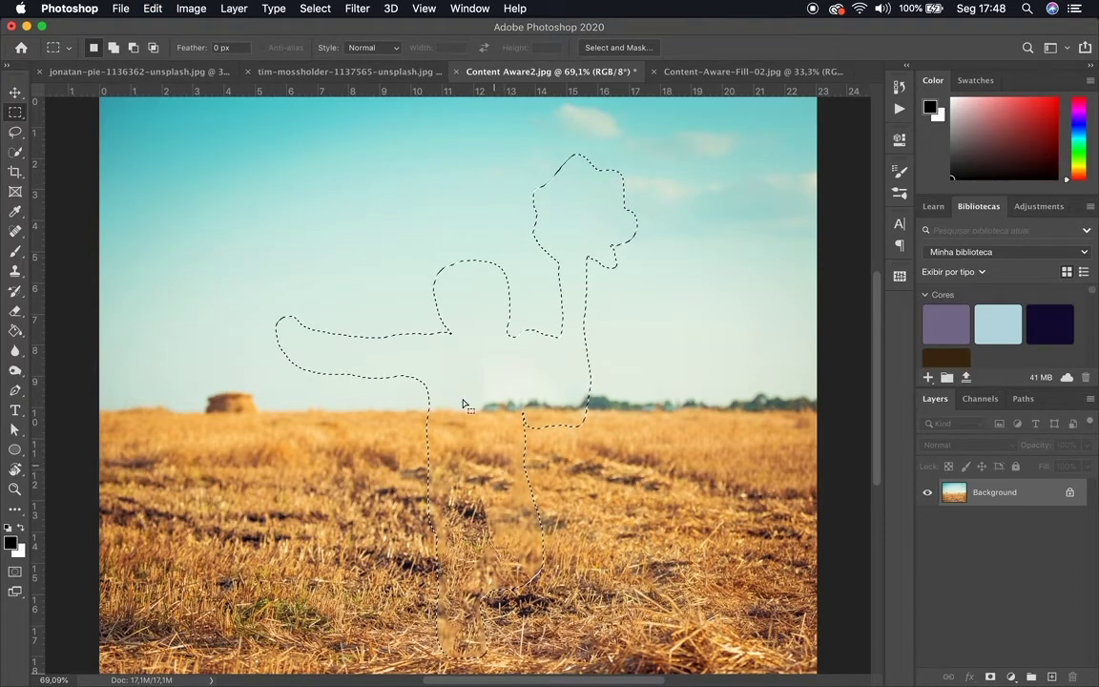
key("v")
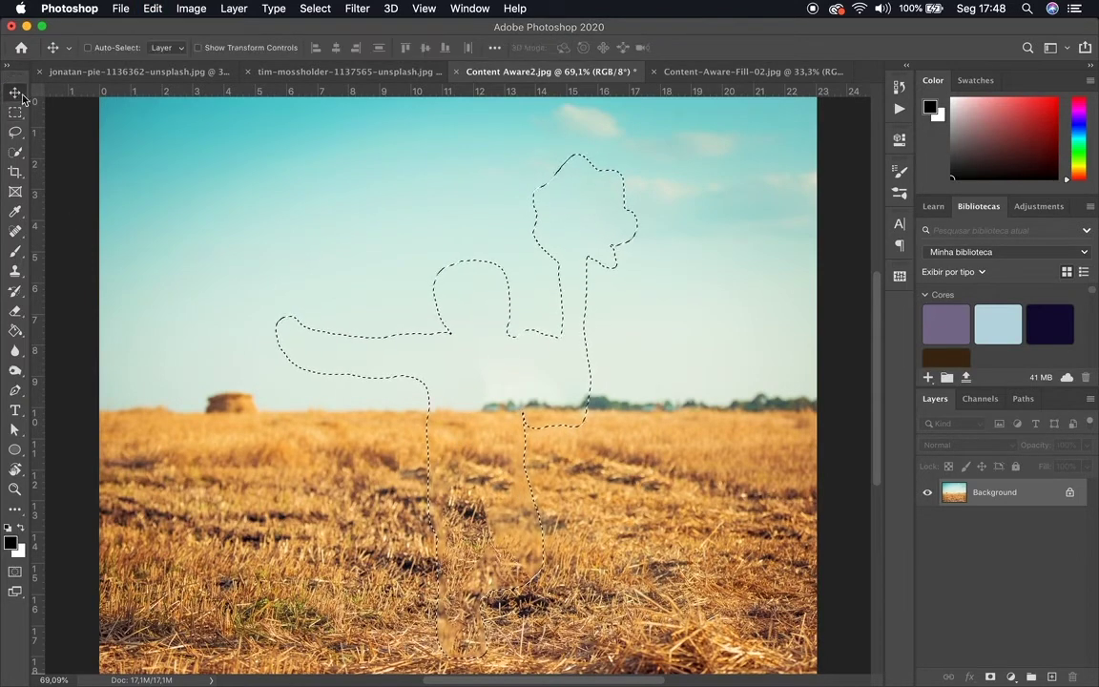
key("super+z")
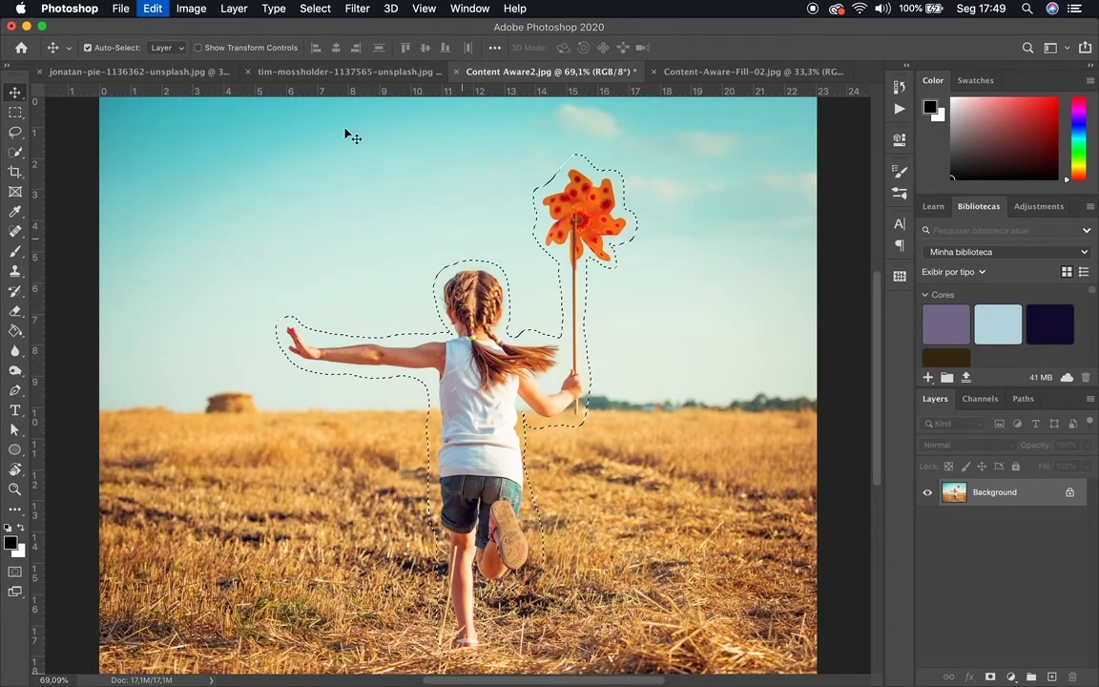
left_click(434, 71)
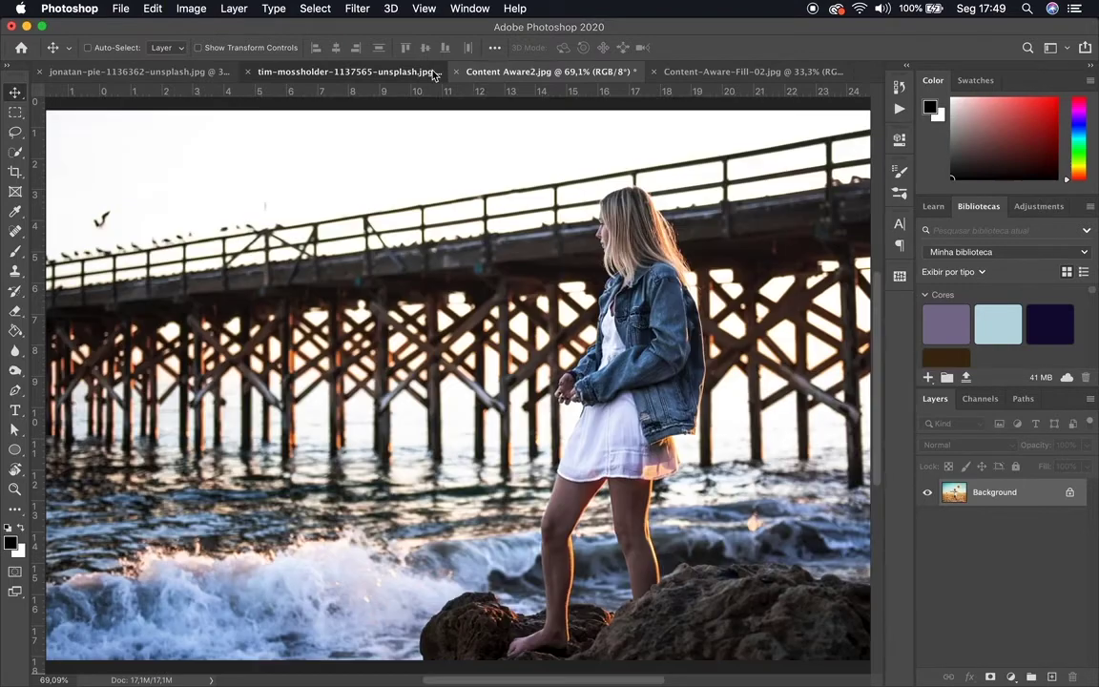
left_click(534, 71)
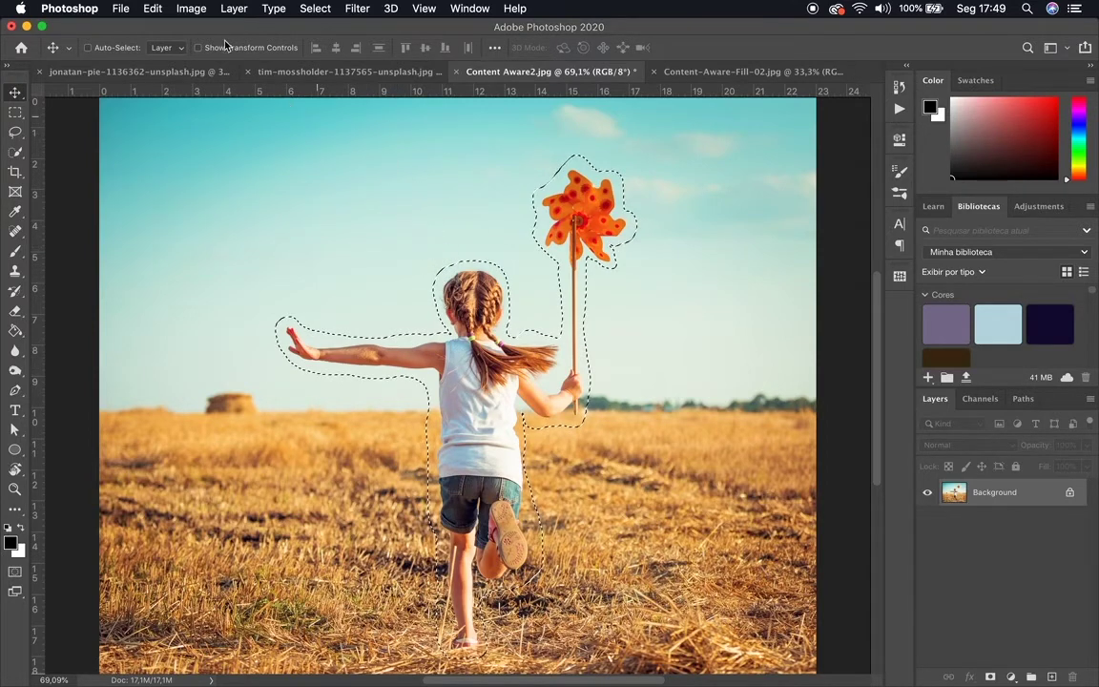
Open the Content-Aware Fill workspace for the girl selection and examine the filled field in an enlarged preview
left_click(150, 11)
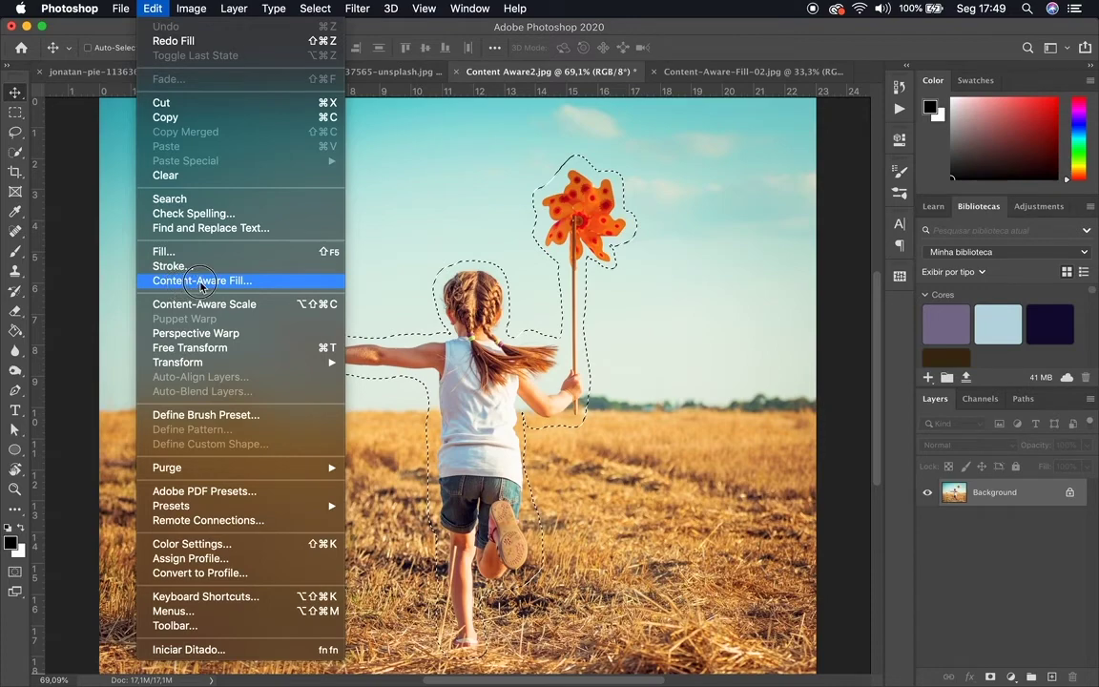
key("Escape")
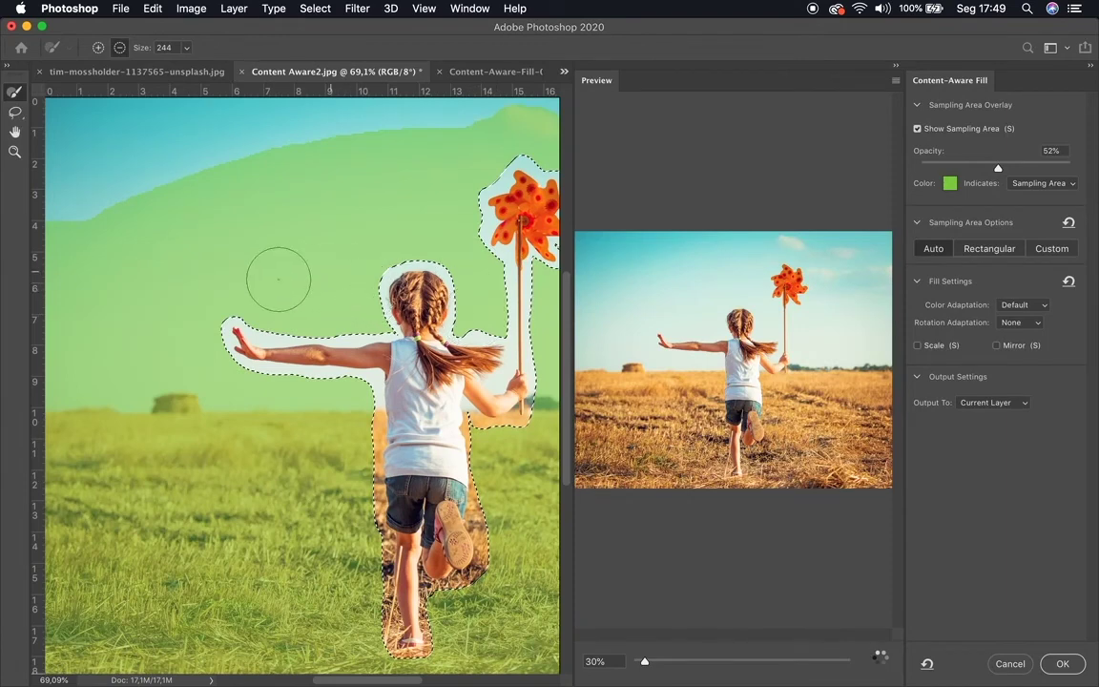
key("super+minus")
key("super+minus")
key("super+minus")
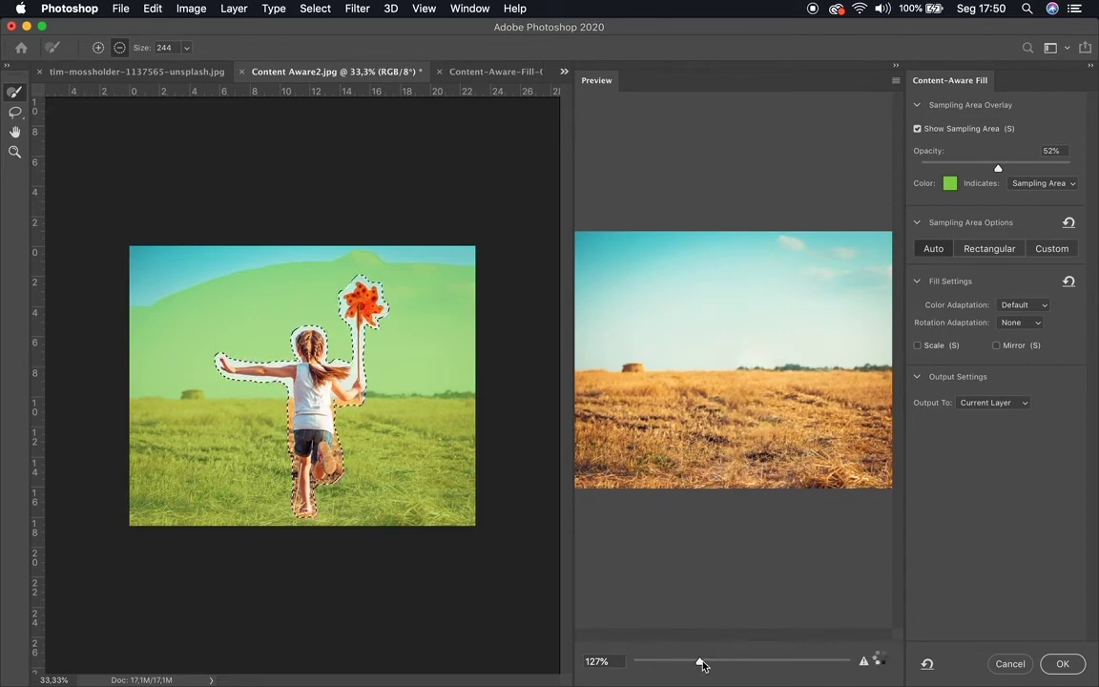
left_click_drag(701, 665, 743, 662)
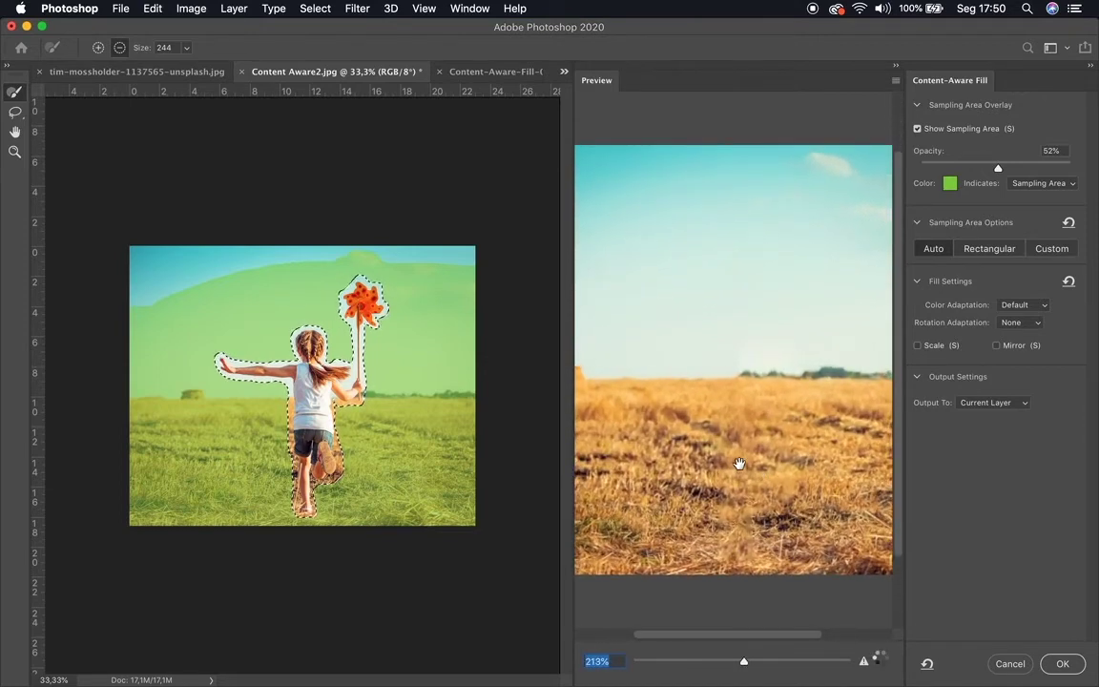
left_click_drag(766, 462, 736, 441)
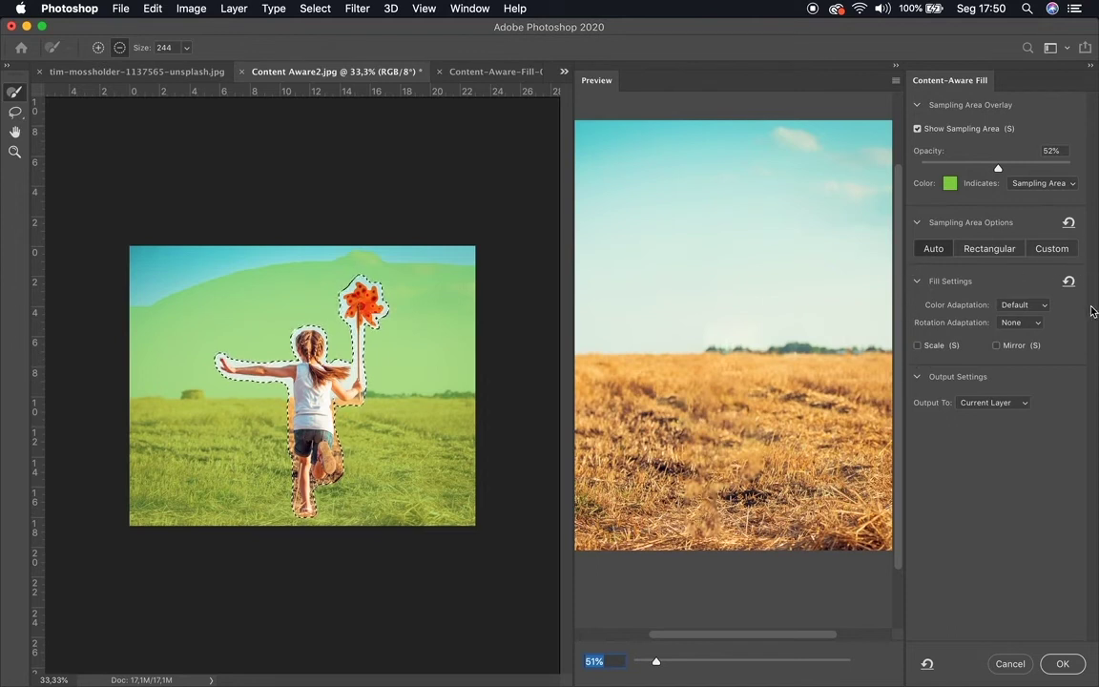
Set the fill's Color Adaptation to None
left_click(1010, 311)
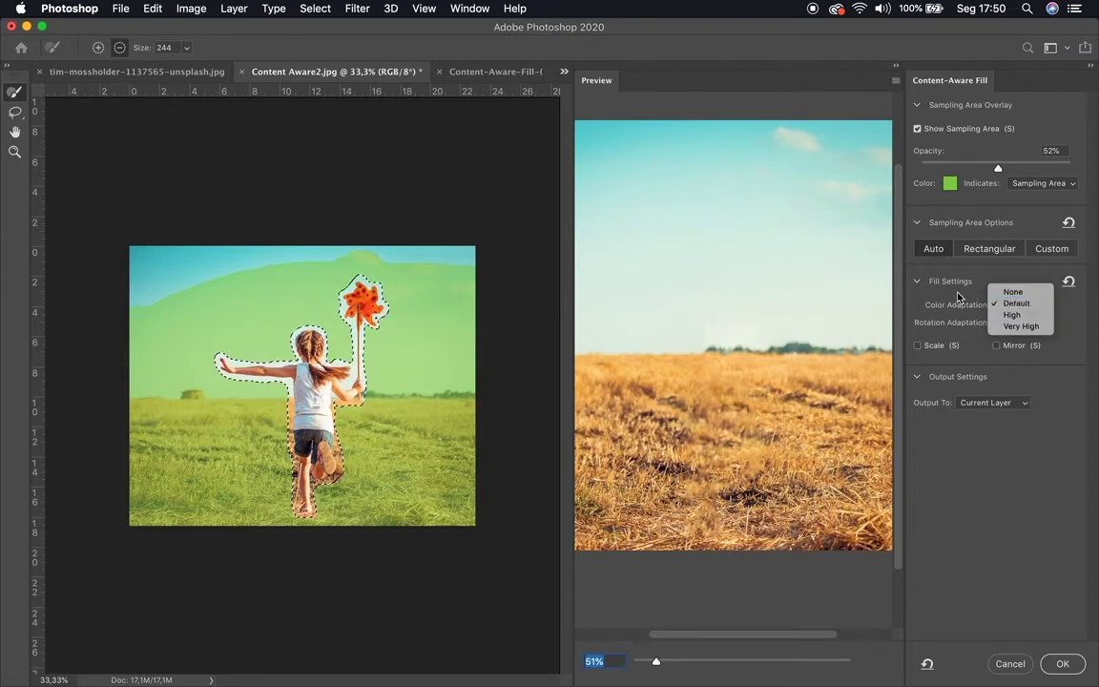
left_click(966, 315)
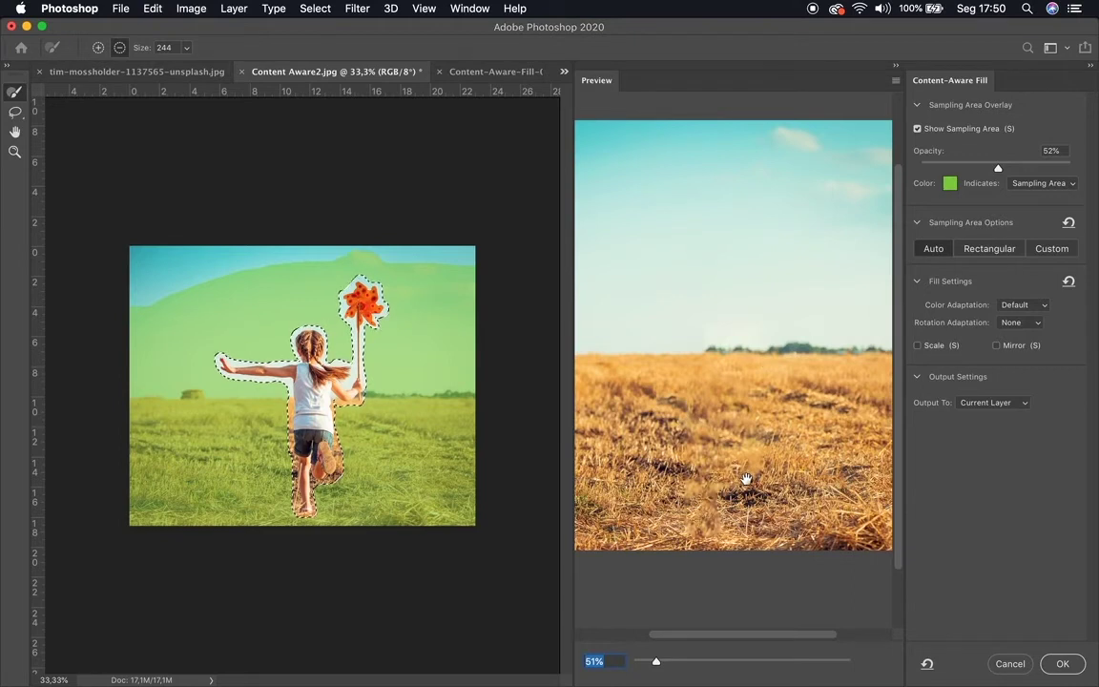
left_click(1011, 306)
left_click(1013, 290)
scroll(693, 454, "up", 5)
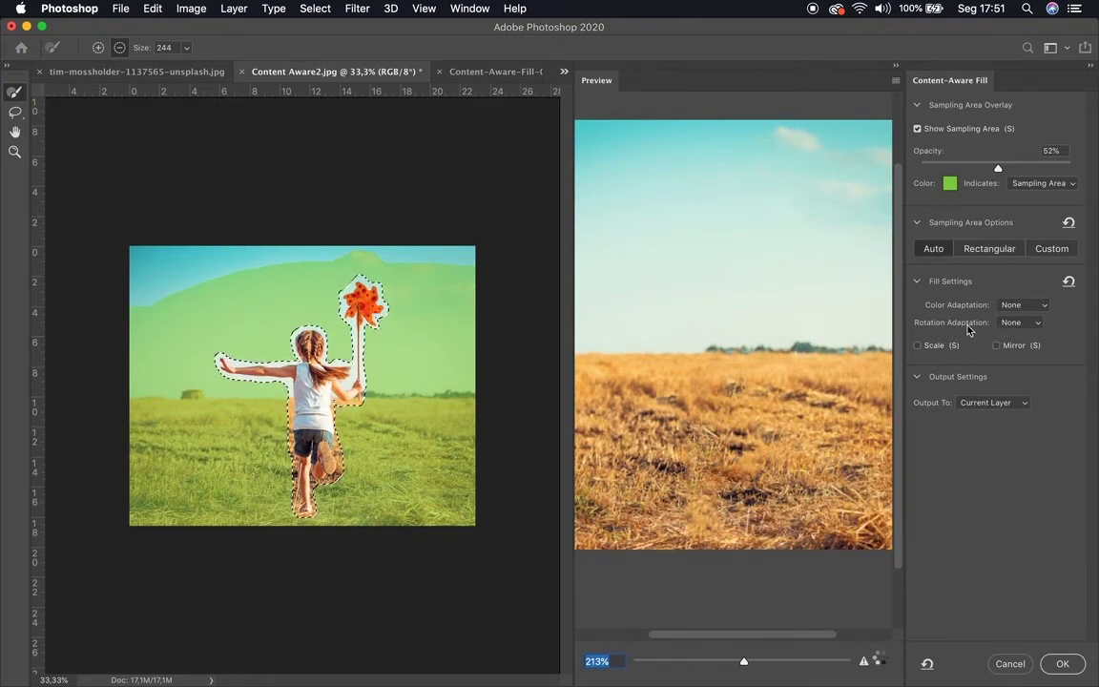
Try Rotation Adaptation at Full to compare the fill preview, and set it back to None
left_click(1019, 322)
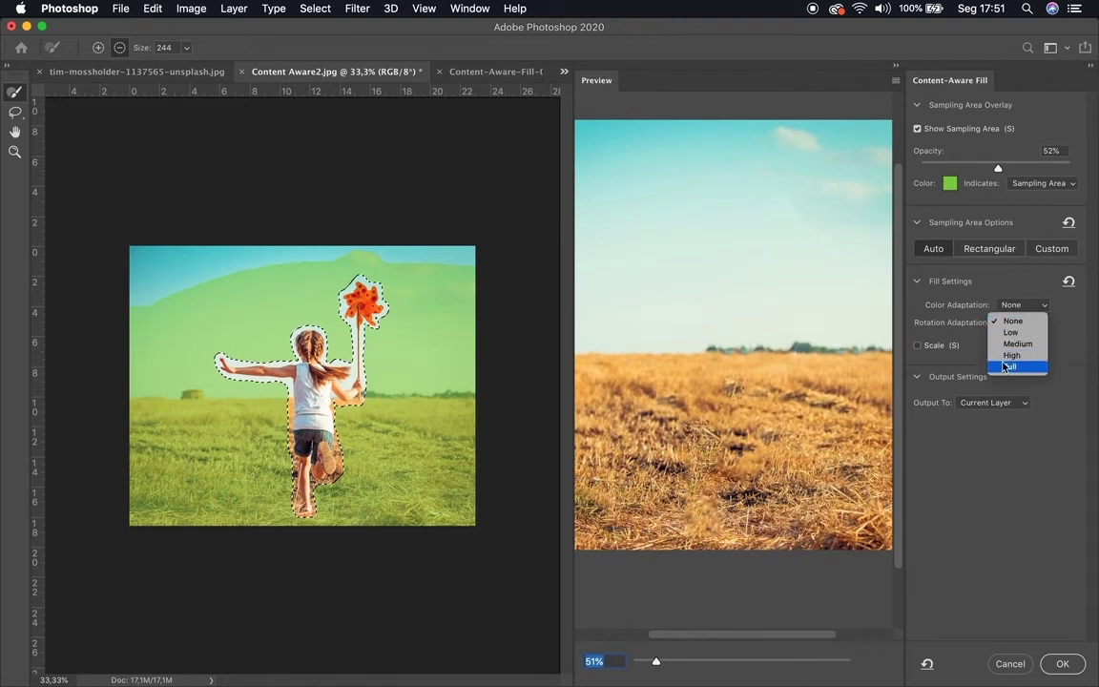
left_click(934, 330)
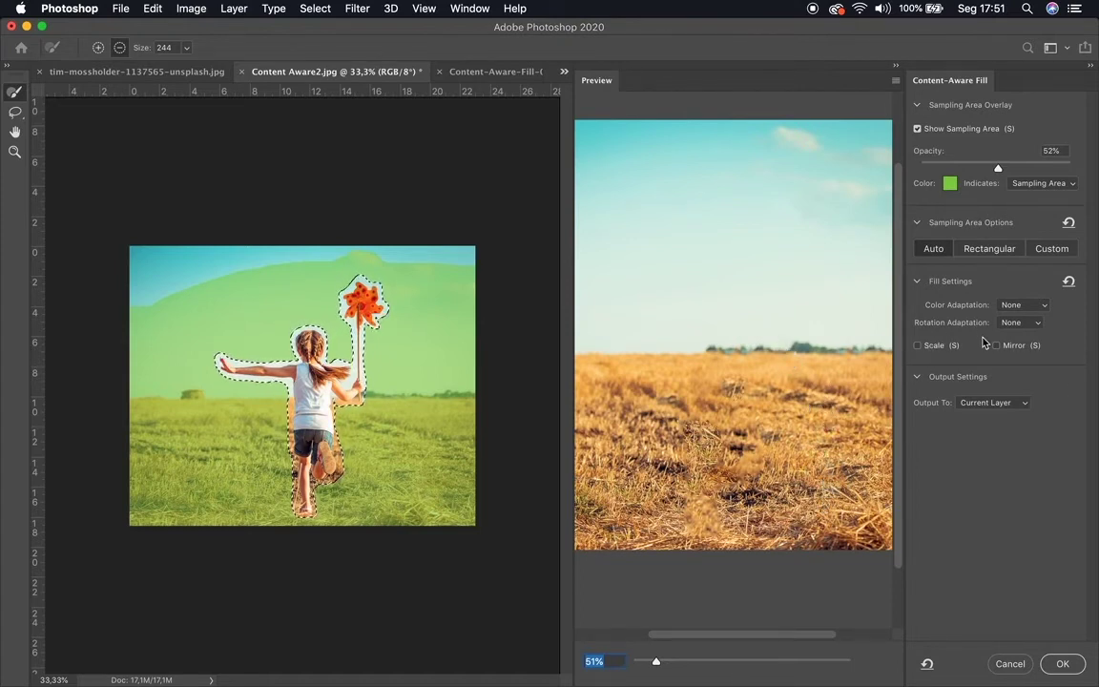
left_click(1011, 324)
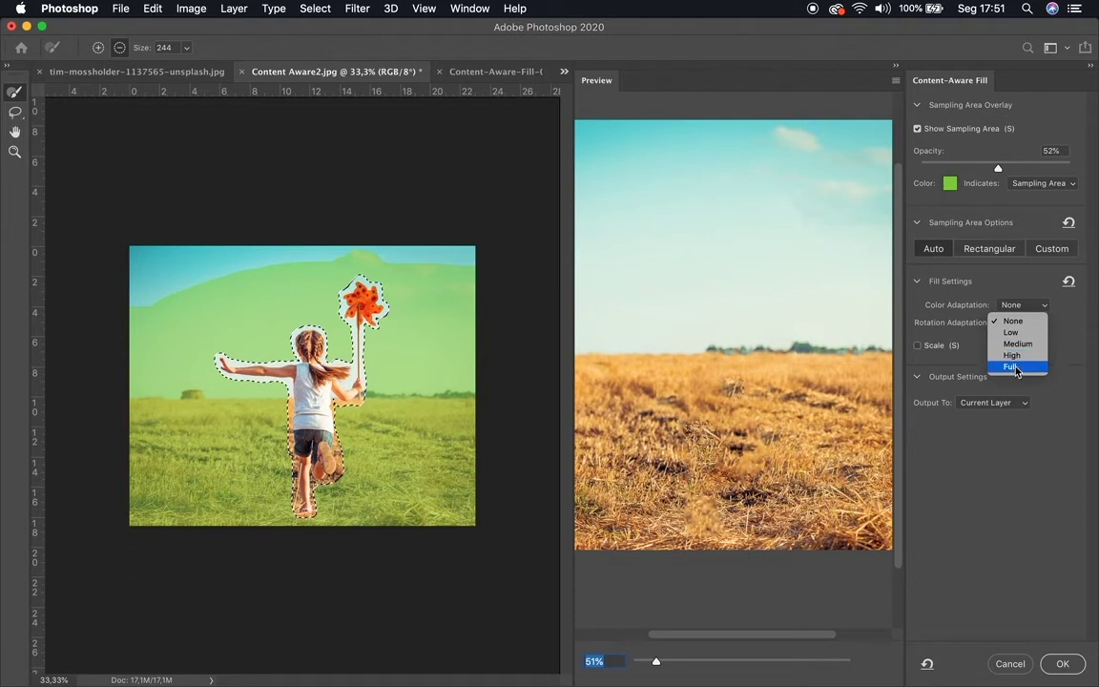
left_click(970, 331)
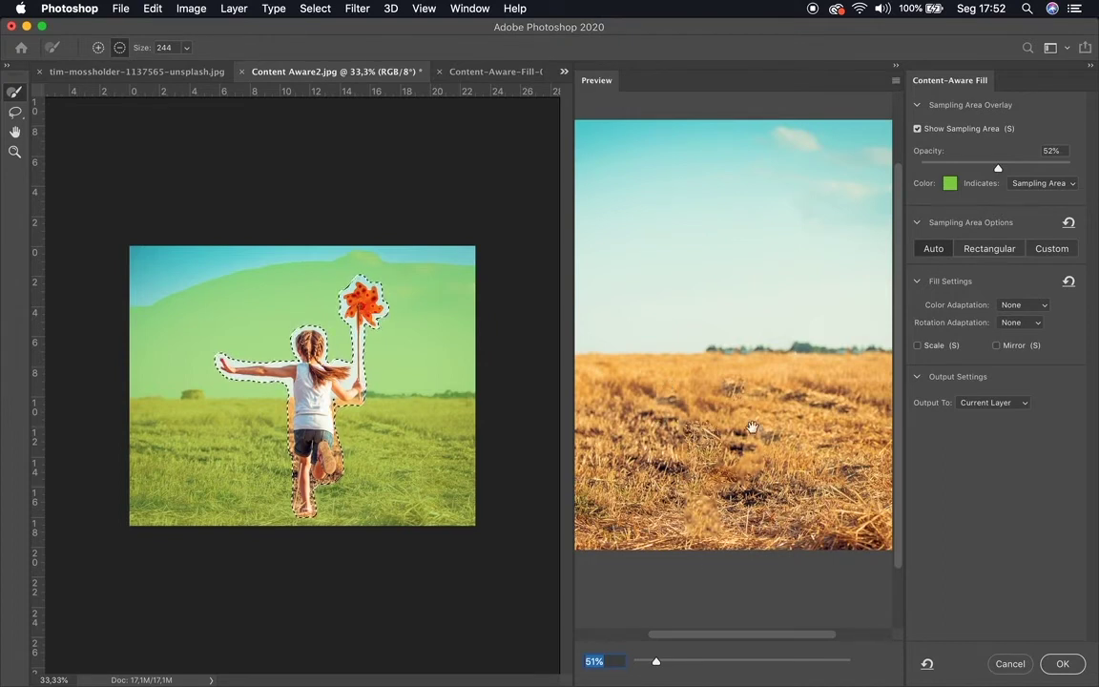
left_click(1016, 329)
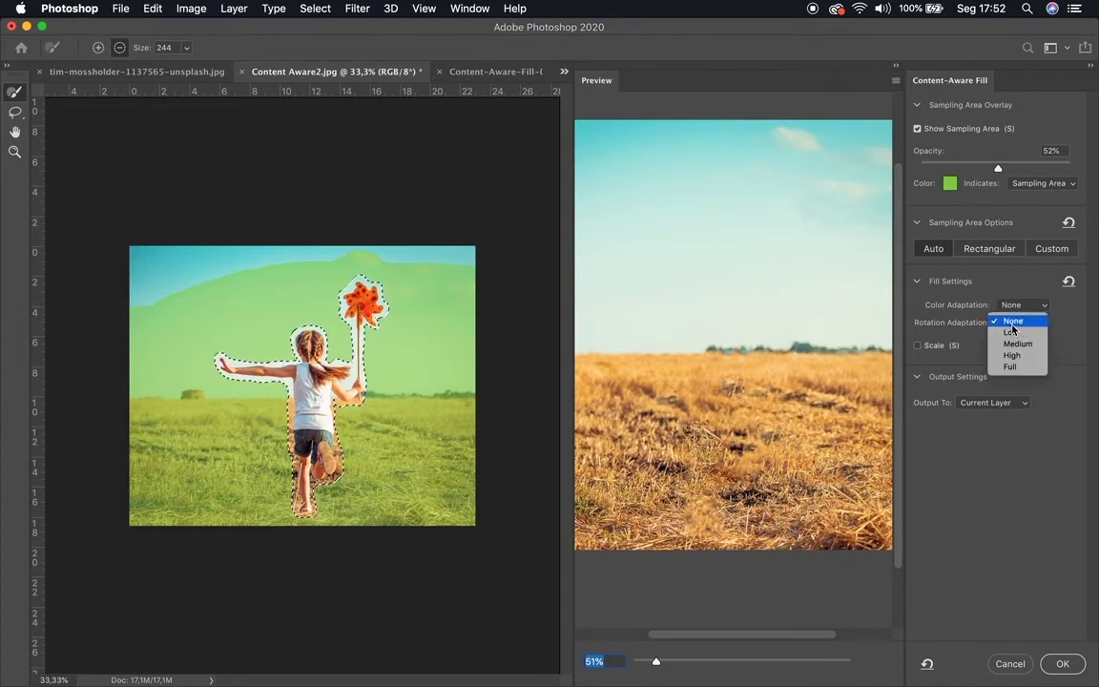
left_click(1009, 368)
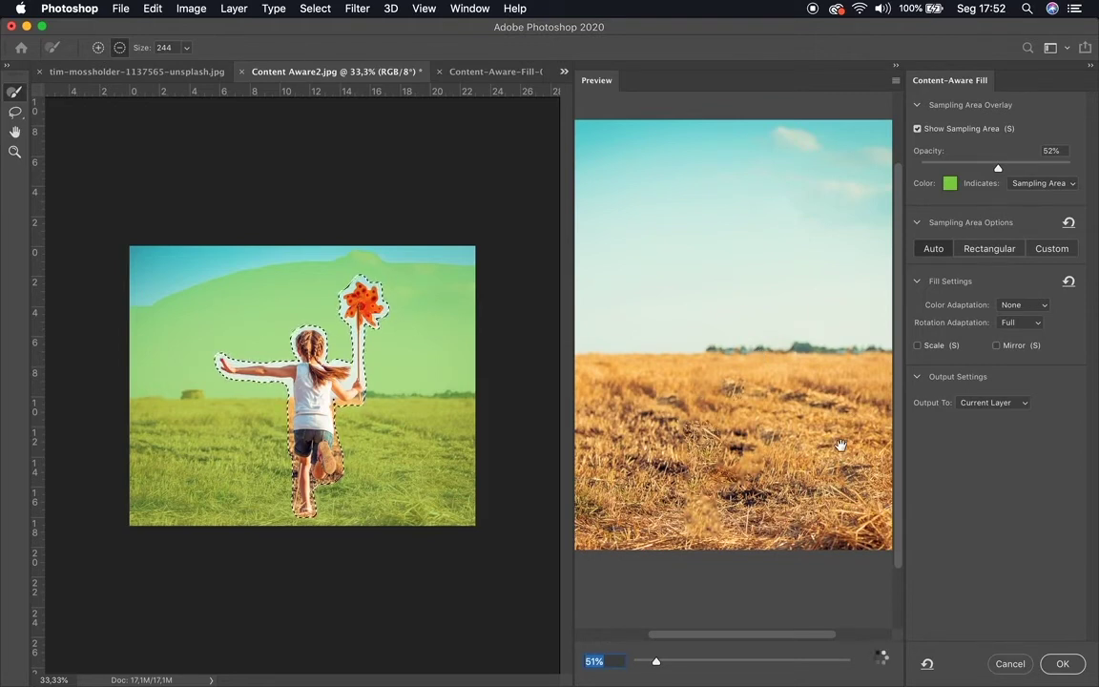
scroll(843, 450, "up", 5)
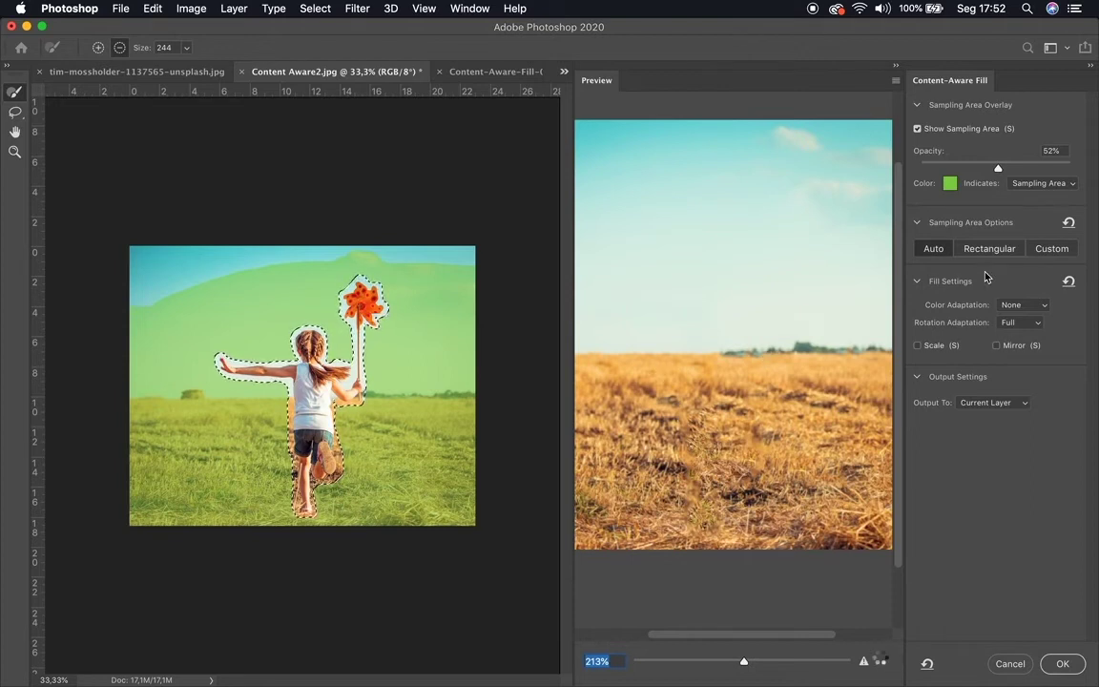
type("51")
key("Return")
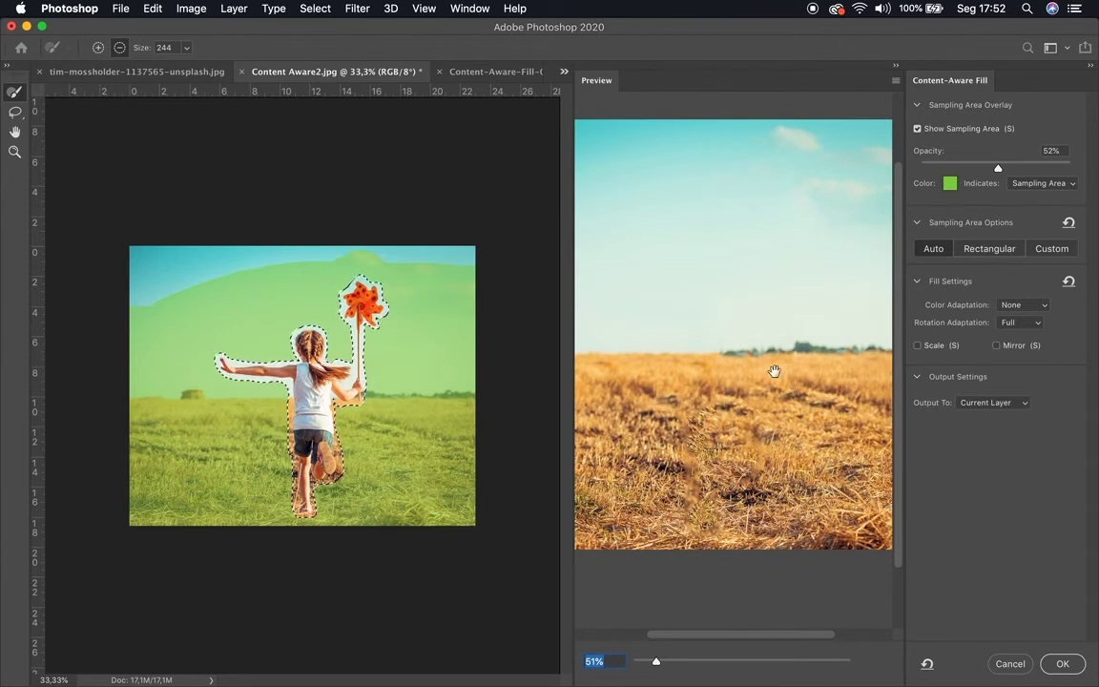
left_click(1012, 328)
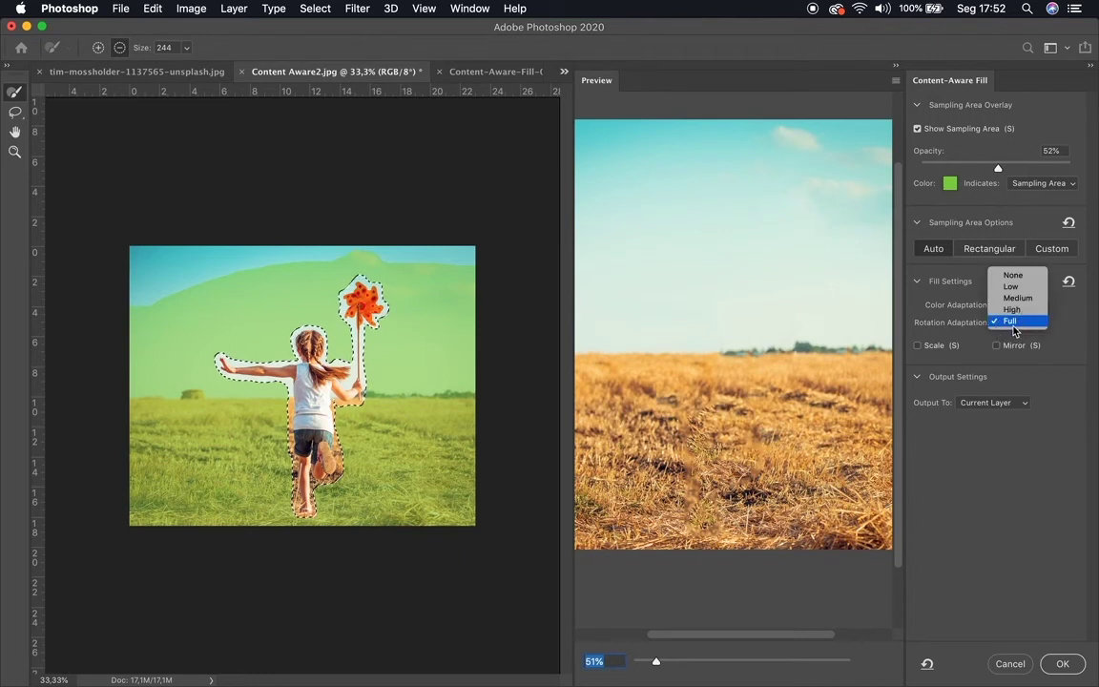
left_click(1014, 276)
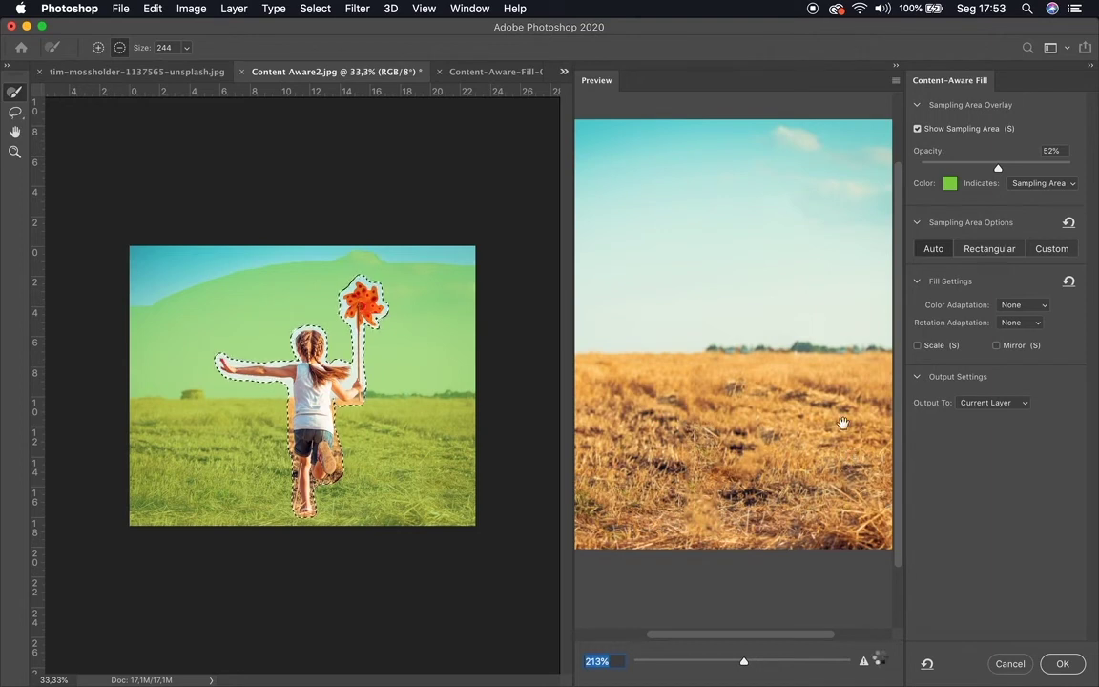
Enable Scale in the fill settings for the girl's removal
scroll(839, 458, "down", 5)
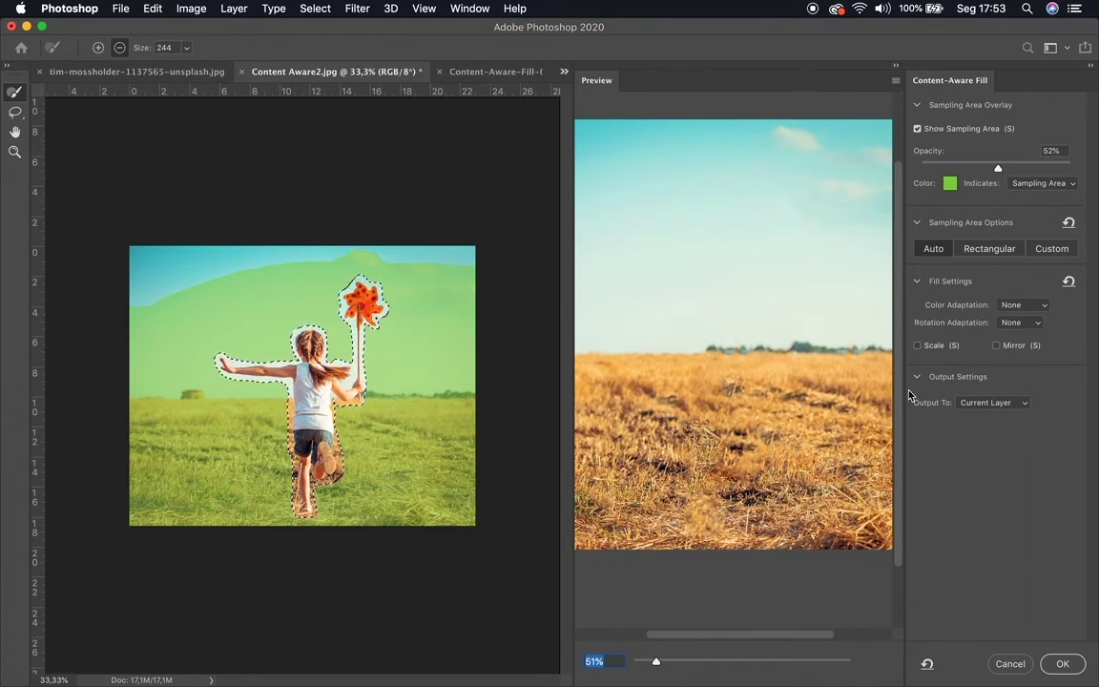
left_click(917, 346)
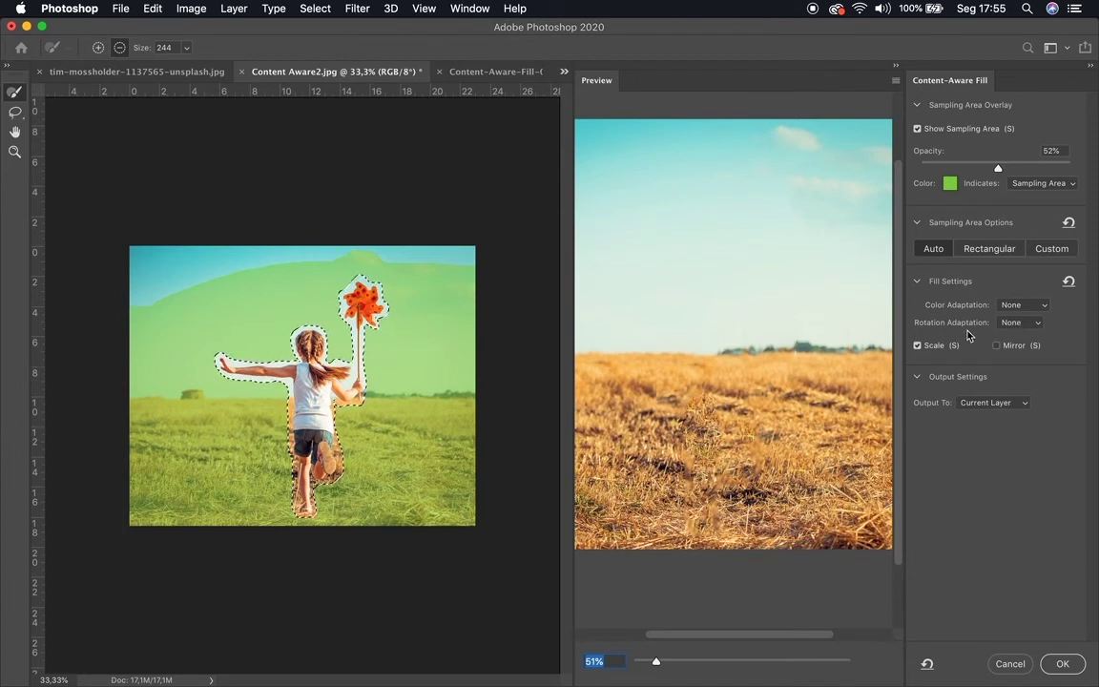
Try Color Adaptation at Default with Scale enabled to compare the fill, and set it back to None
left_click(1025, 312)
left_click(1006, 318)
left_click(1009, 319)
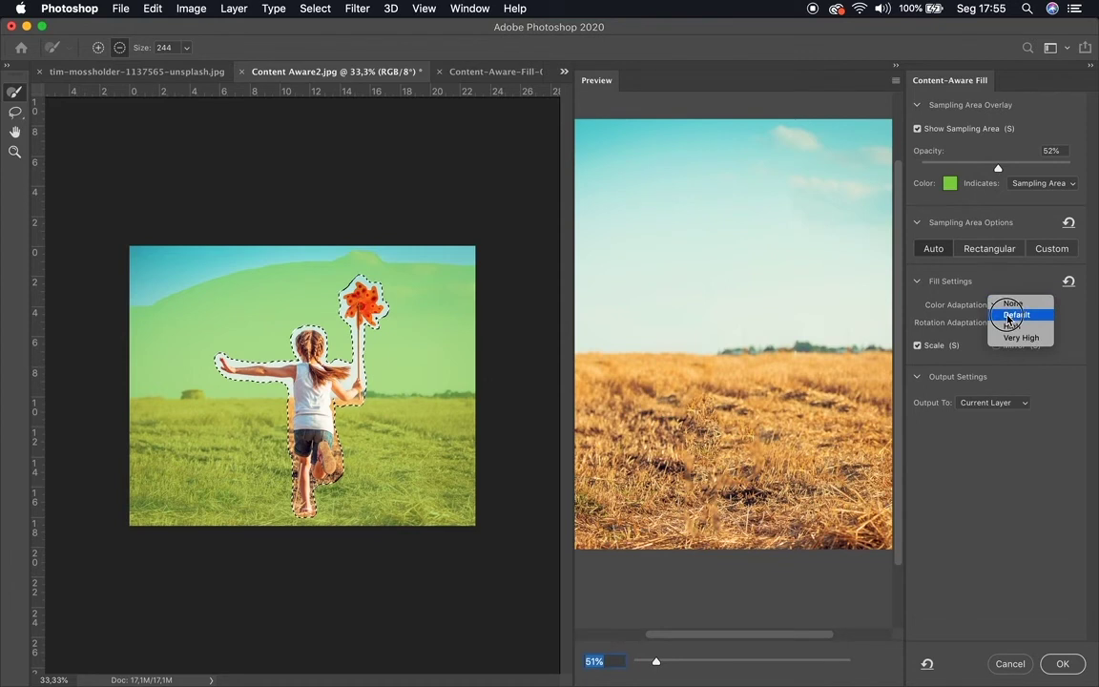
left_click(1009, 316)
left_click(1019, 323)
left_click(1011, 322)
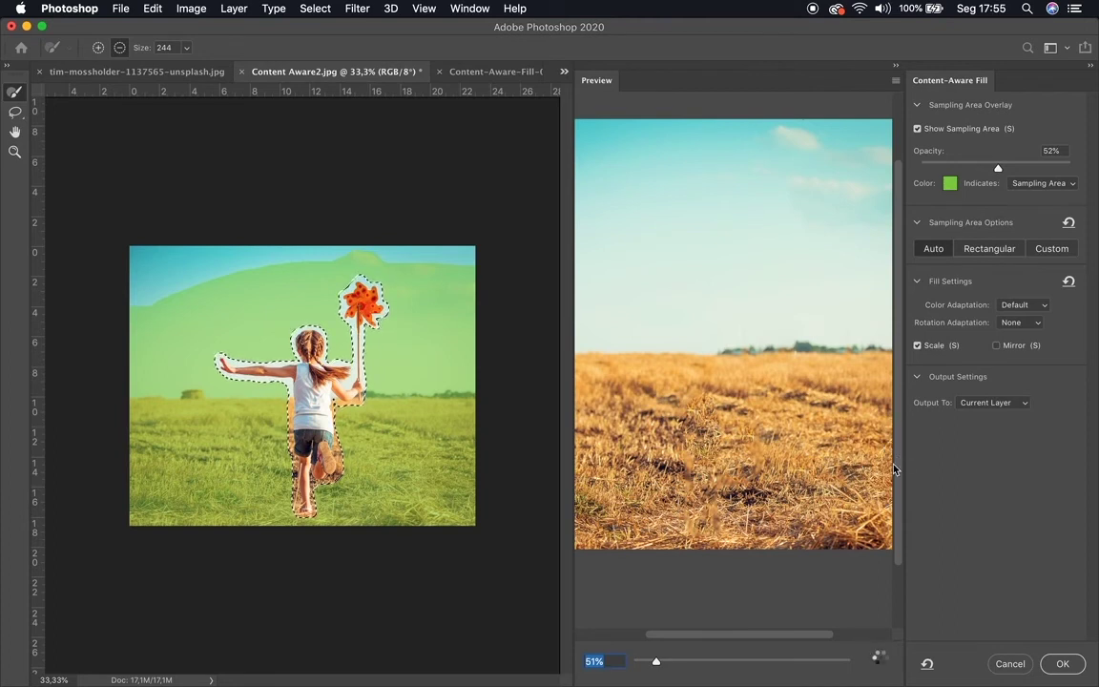
scroll(777, 394, "up", 5)
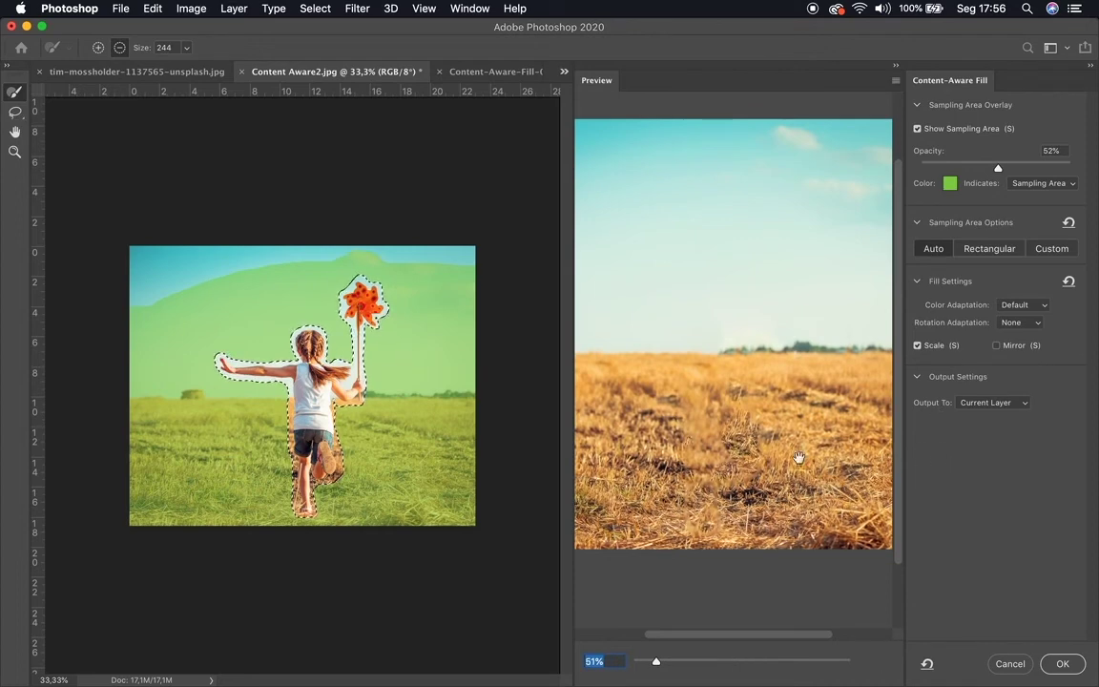
left_click(1013, 306)
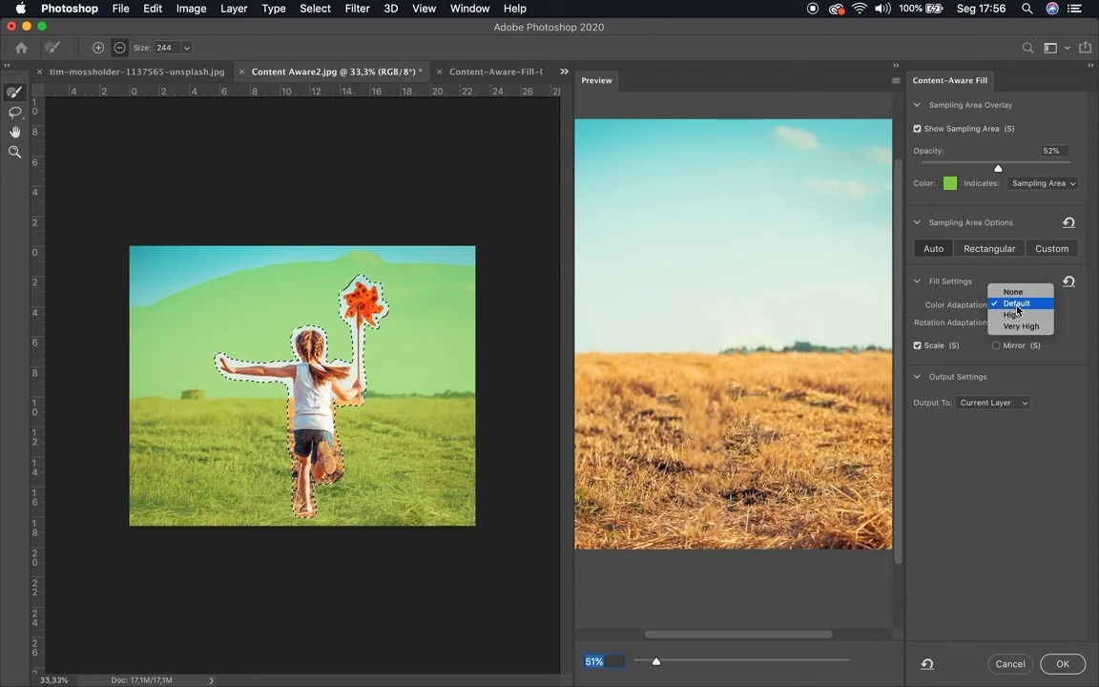
left_click(1014, 289)
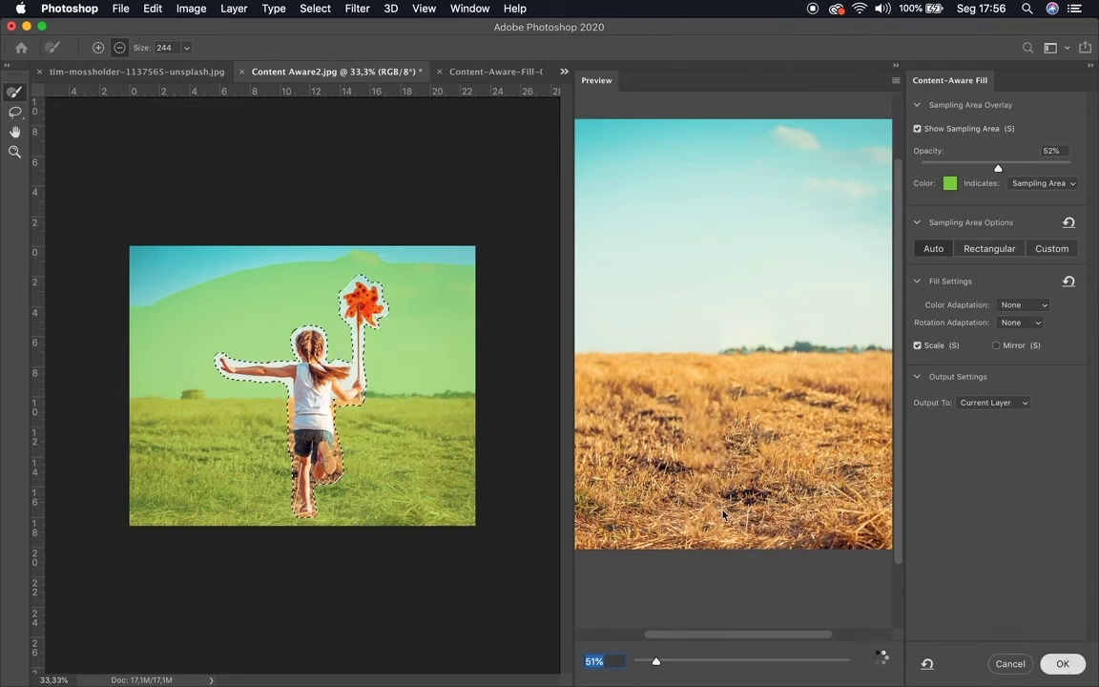
Apply the Content-Aware Fill that removes the pinwheel girl and clear the selection around the filled area
key("Escape")
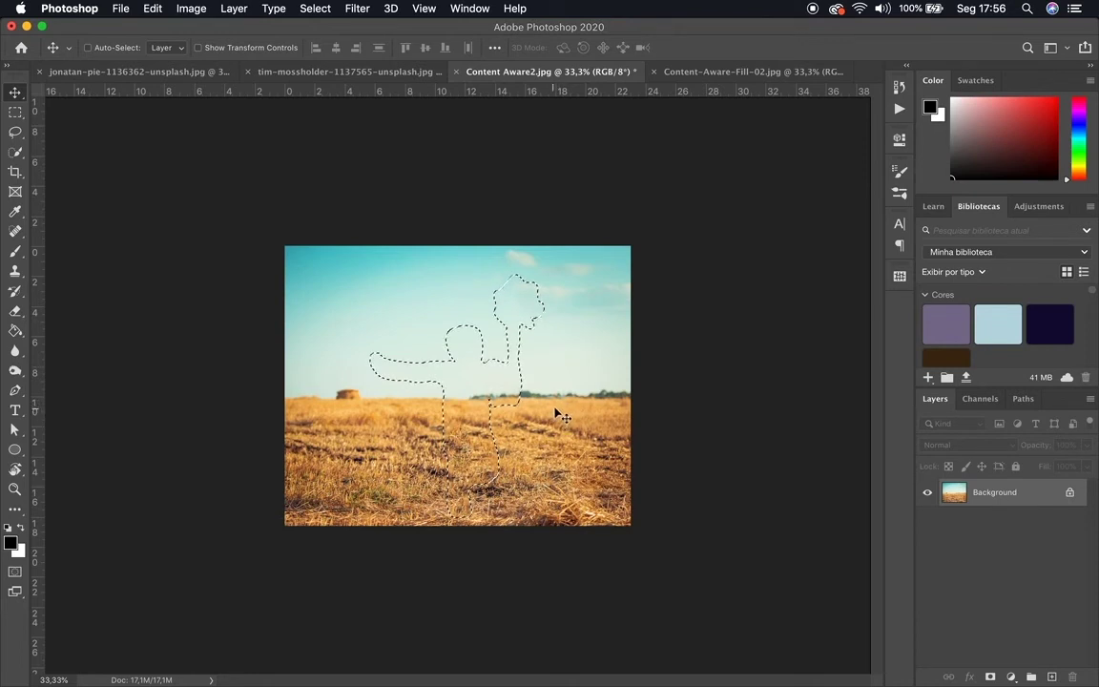
key("super+d")
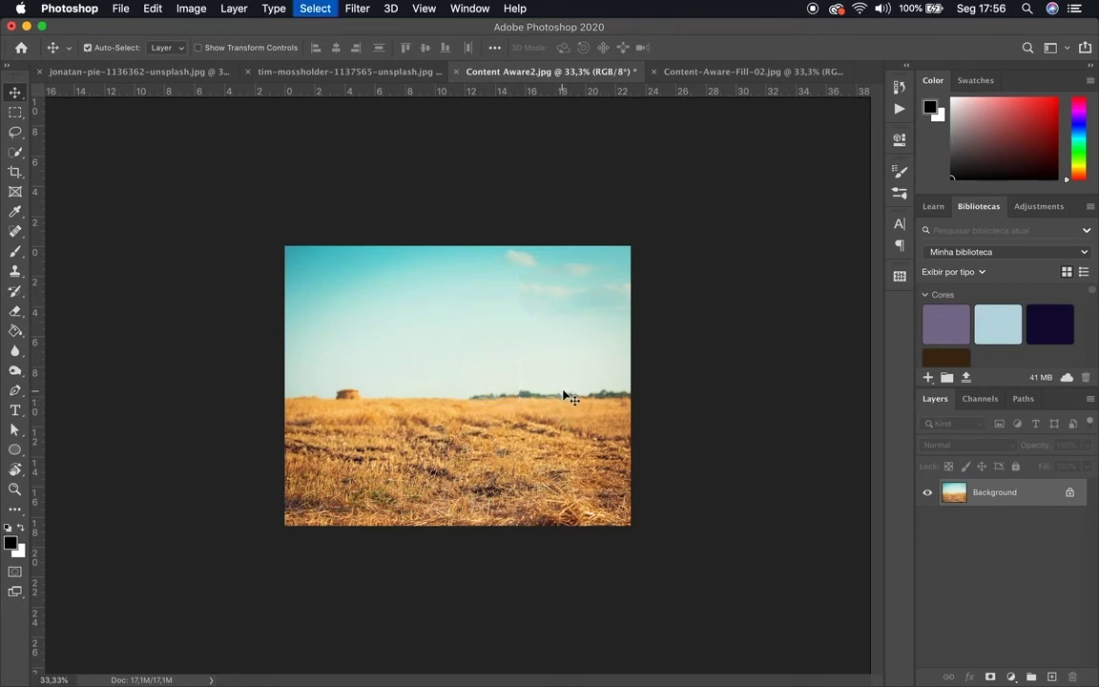
Examine the filled stubble field up close where the girl's body and legs were
key("super+plus")
key("super+plus")
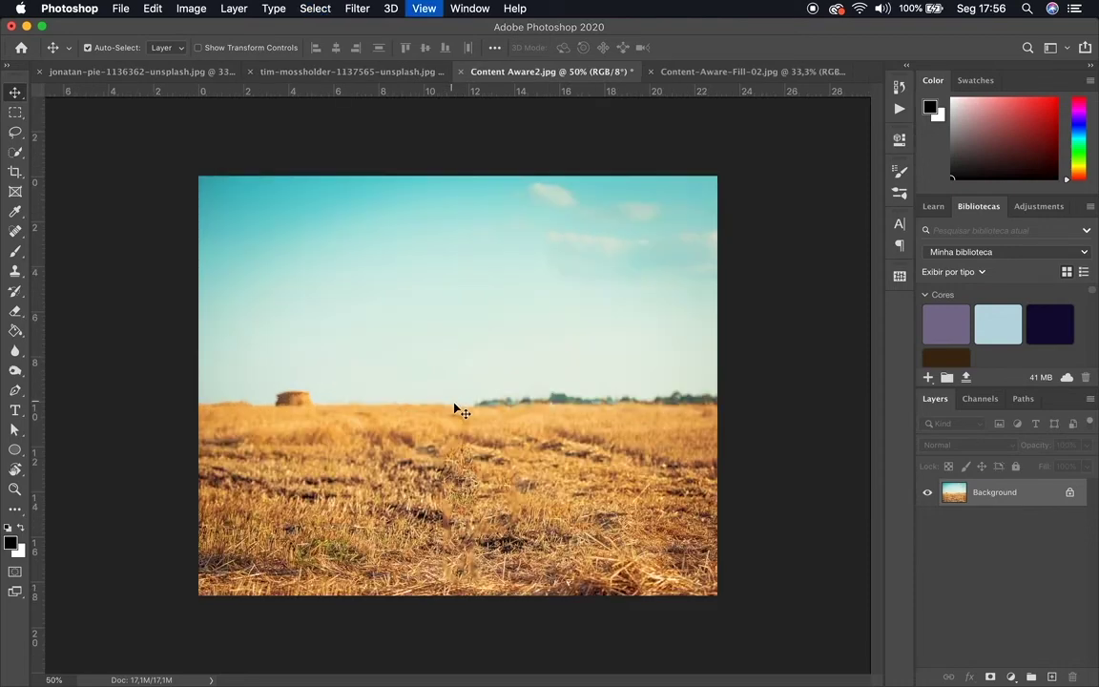
key("super+r")
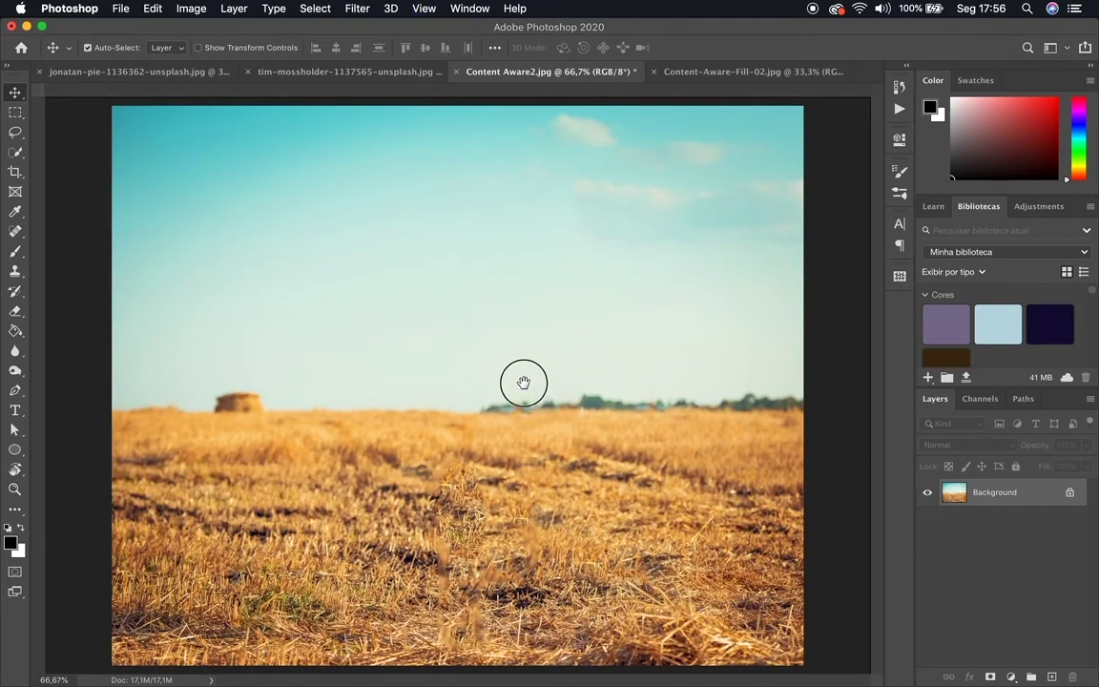
key("super+r")
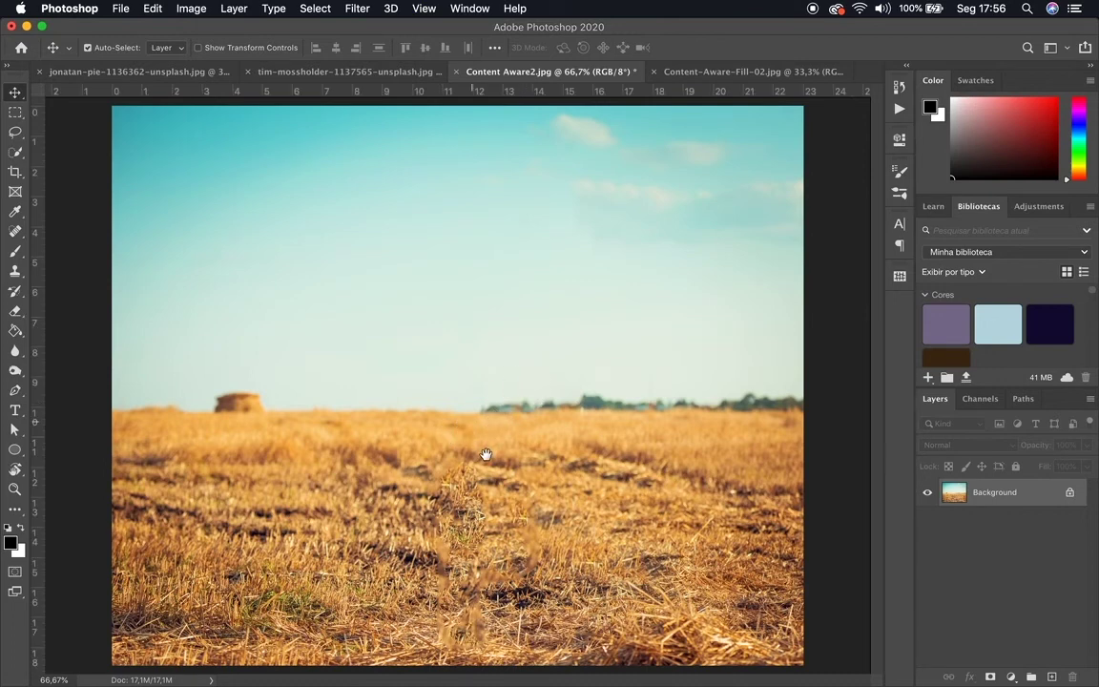
key("super+plus")
scroll(507, 373, "down", 5)
key("super+r")
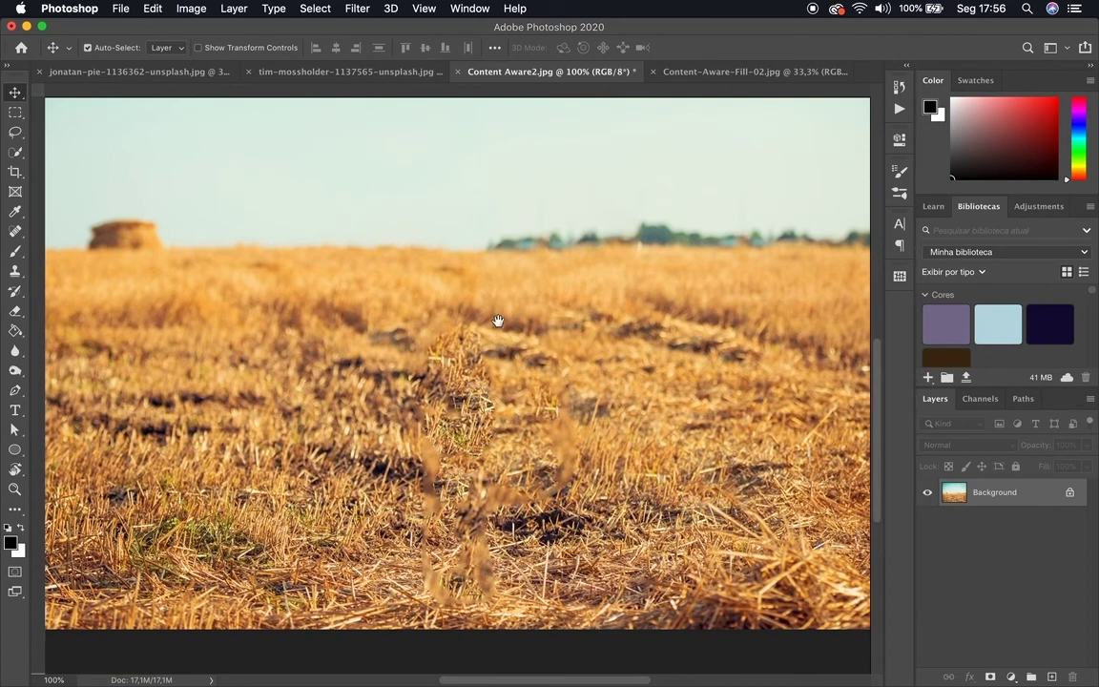
key("super+r")
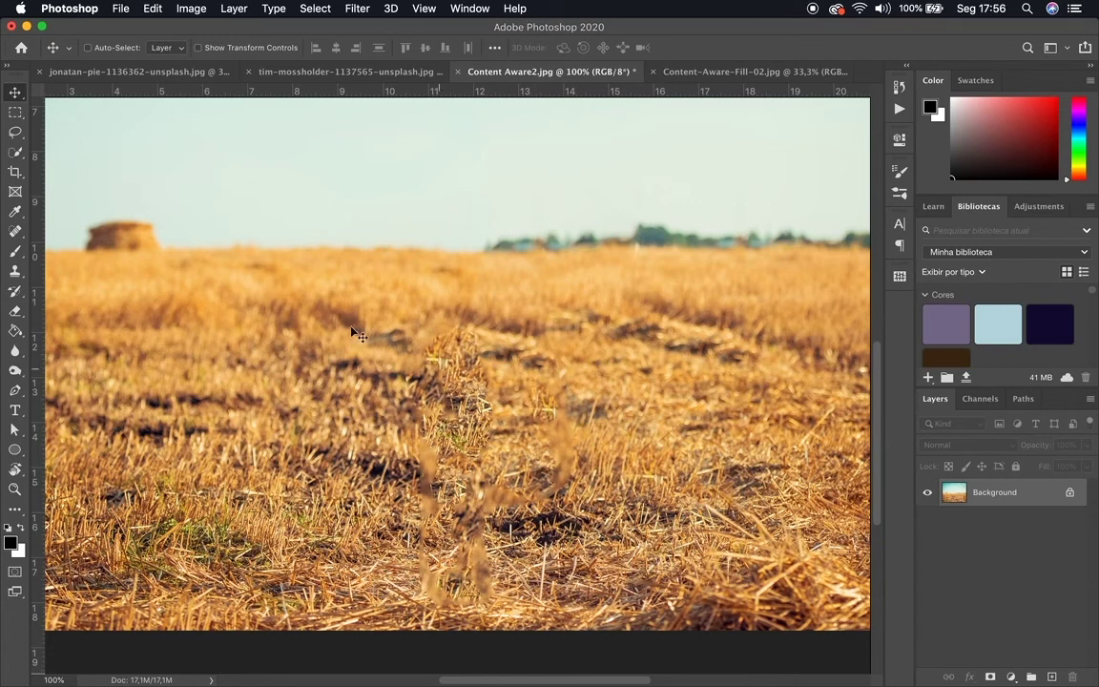
Activate the Clone Stamp tool and set its brush size to 216 px for retouching the field
left_click(15, 231)
left_click(15, 222)
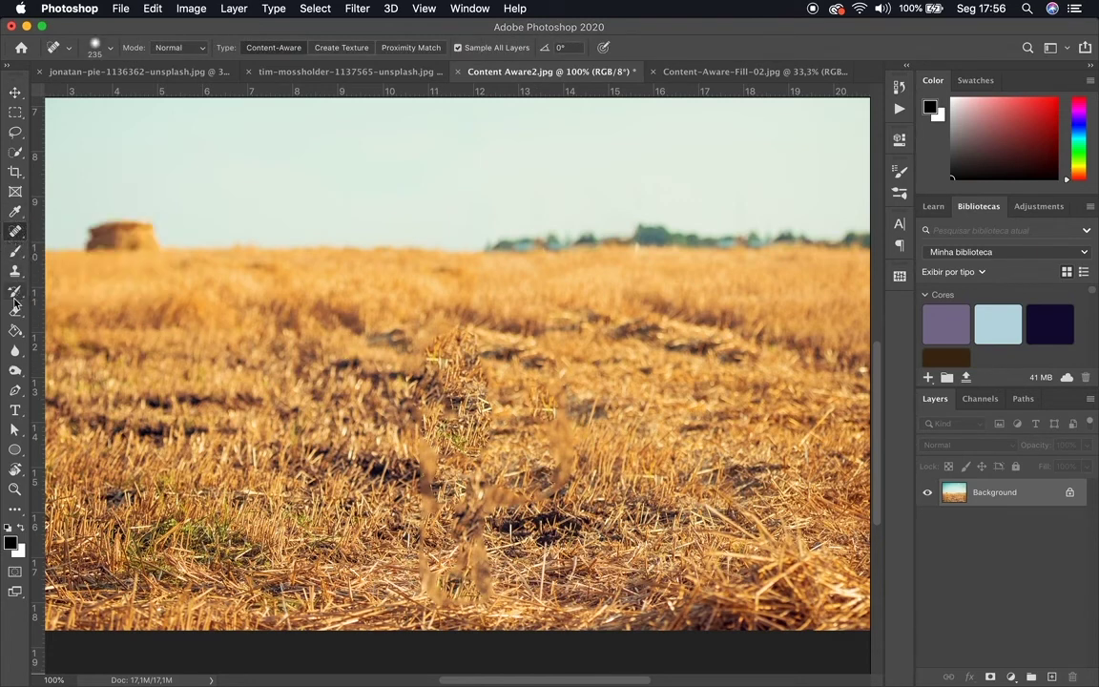
left_click(16, 271)
left_click(66, 266)
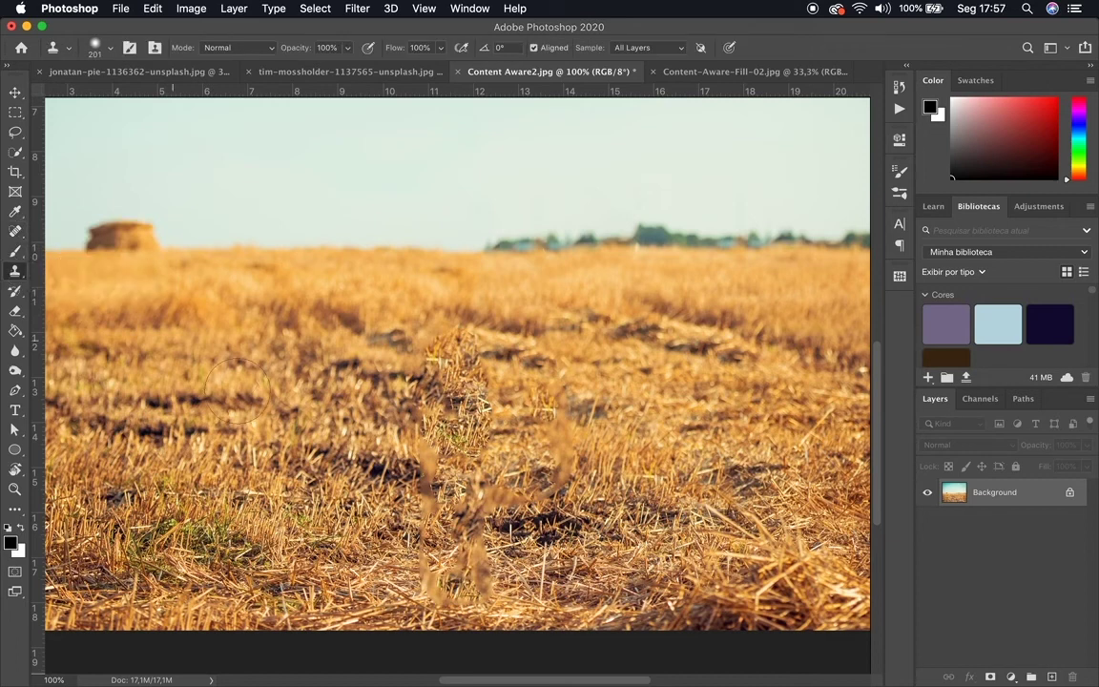
left_click_drag(291, 486, 296, 488)
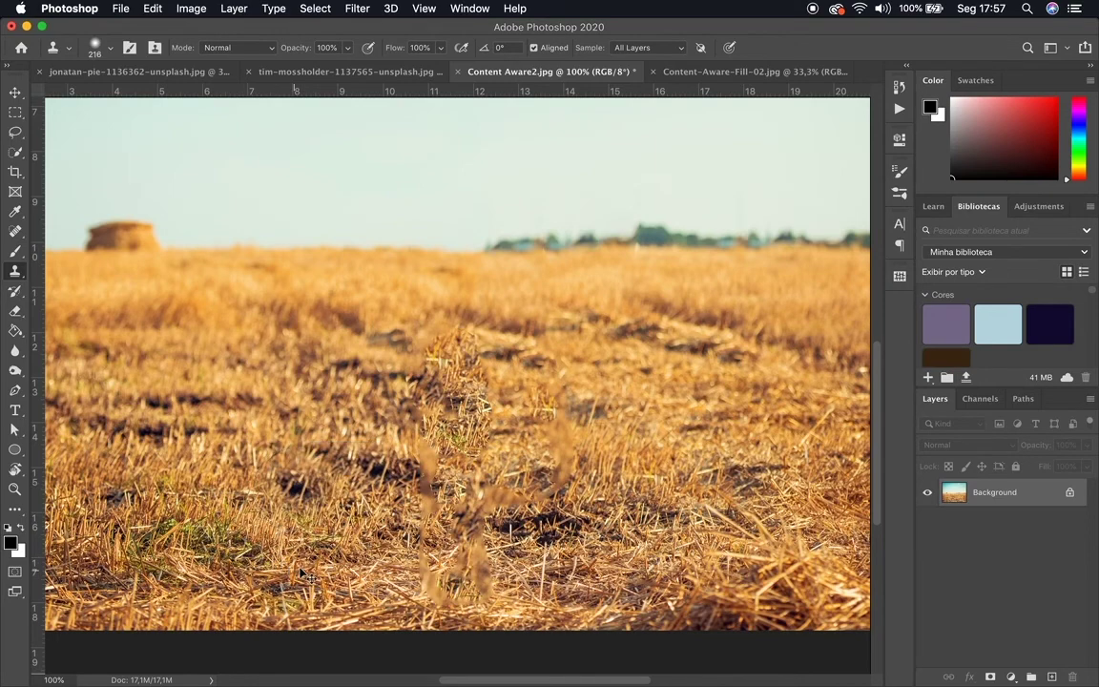
key("super+minus")
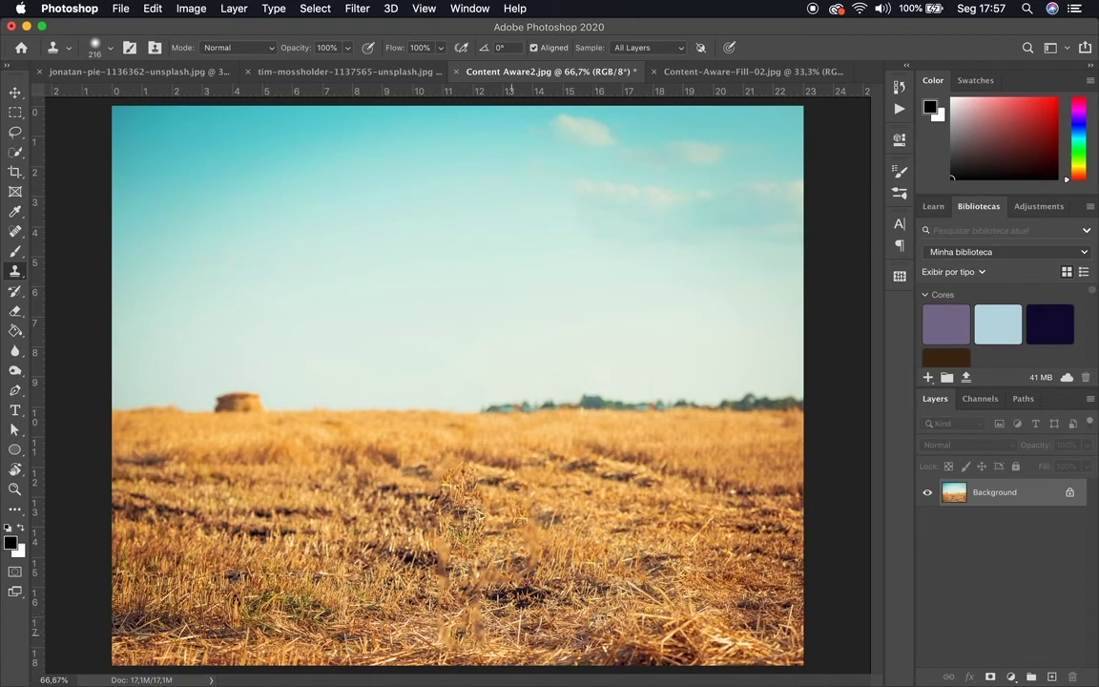
Clone clean straw texture over the blurred leg remnants in the foreground, undoing unwanted strokes
key("super+z")
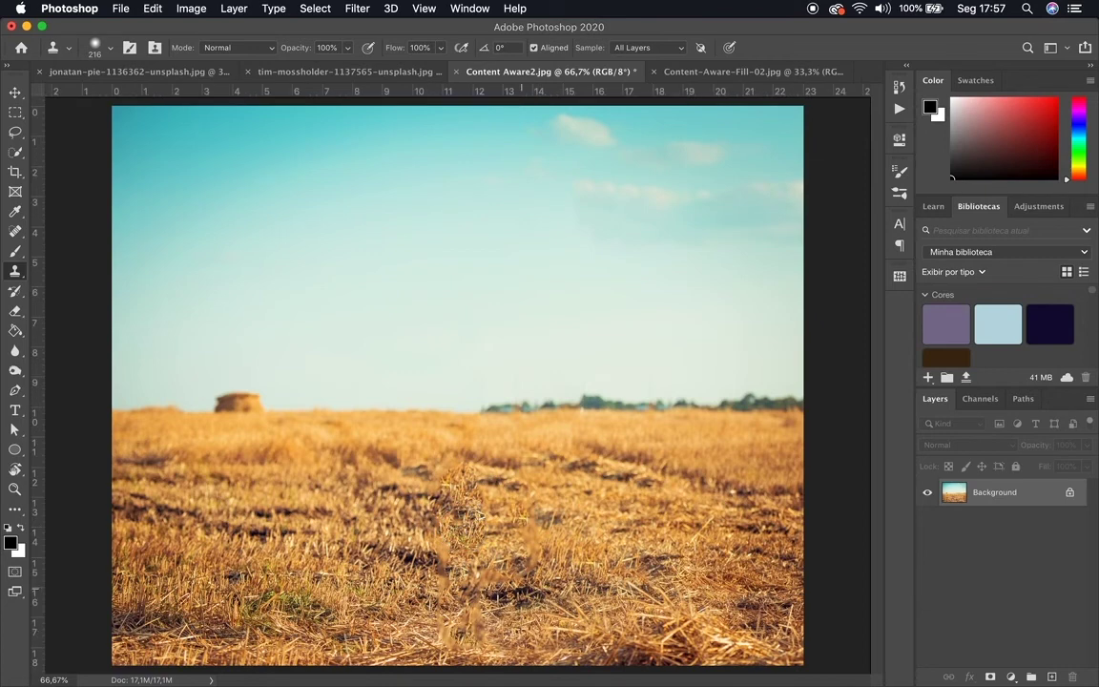
key("super+z")
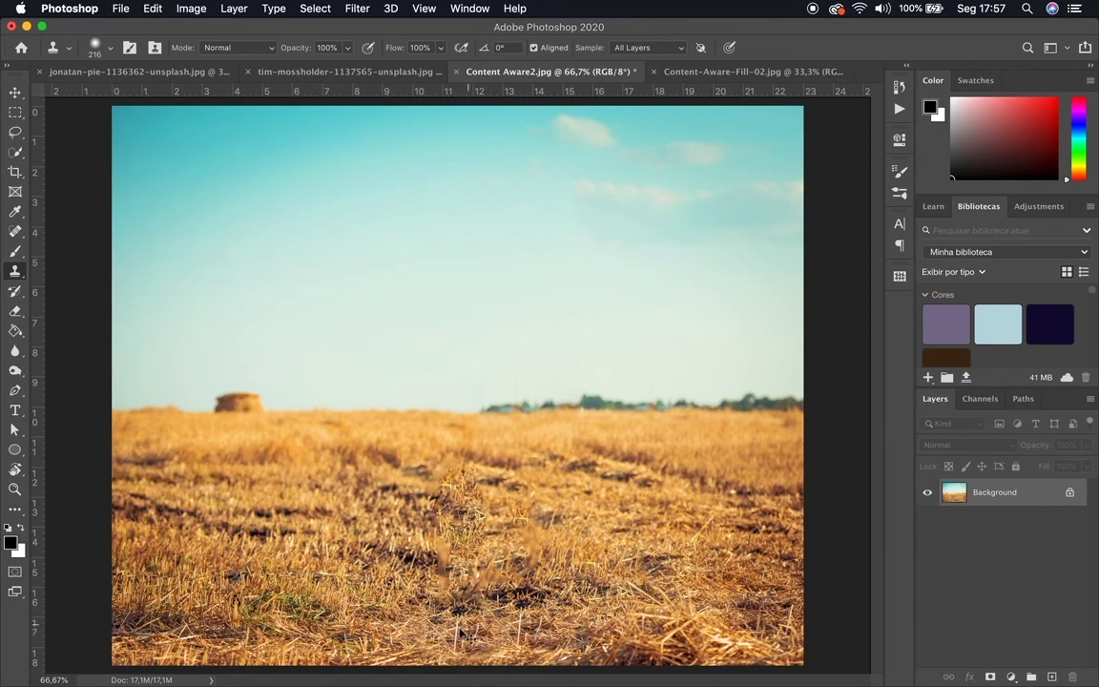
key("super+z")
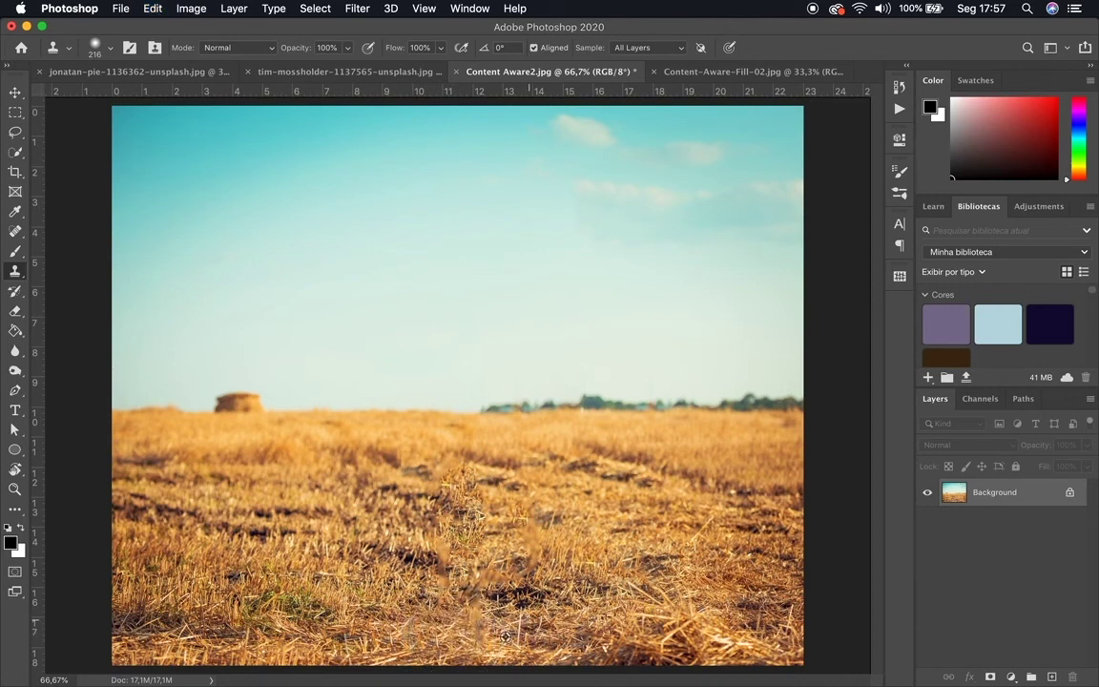
mouse_move(429, 584)
left_mouse_down()
mouse_move(439, 587)
mouse_move(434, 568)
mouse_move(471, 608)
left_mouse_up()
key("super+z")
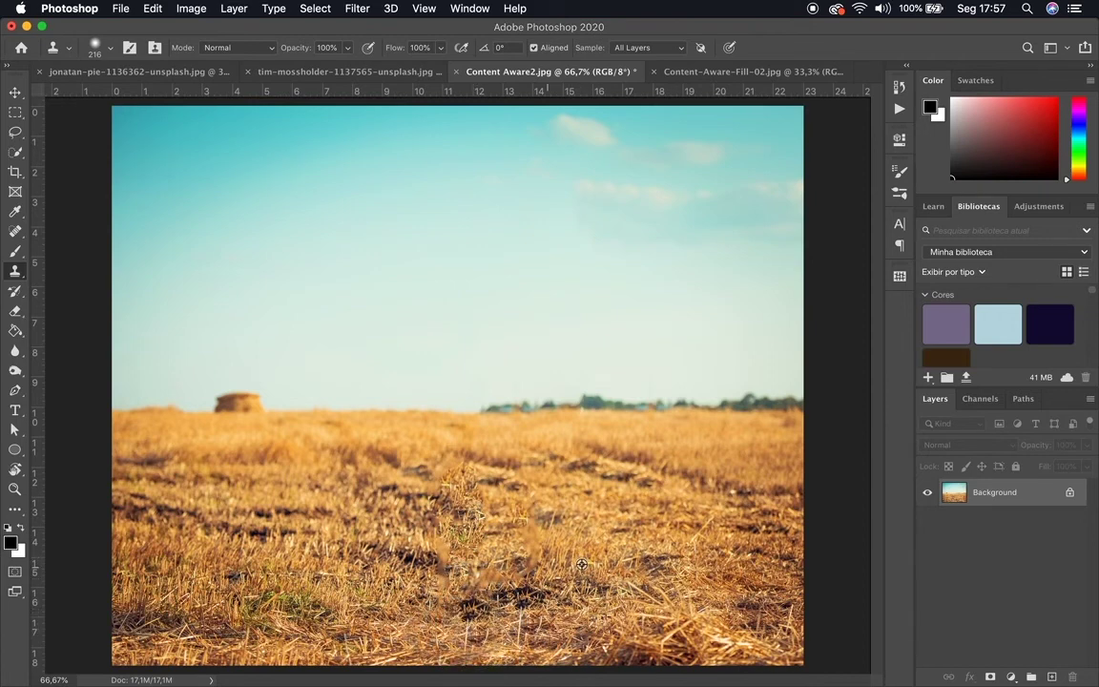
left_click(549, 564, "alt")
left_click_drag(483, 568, 447, 577)
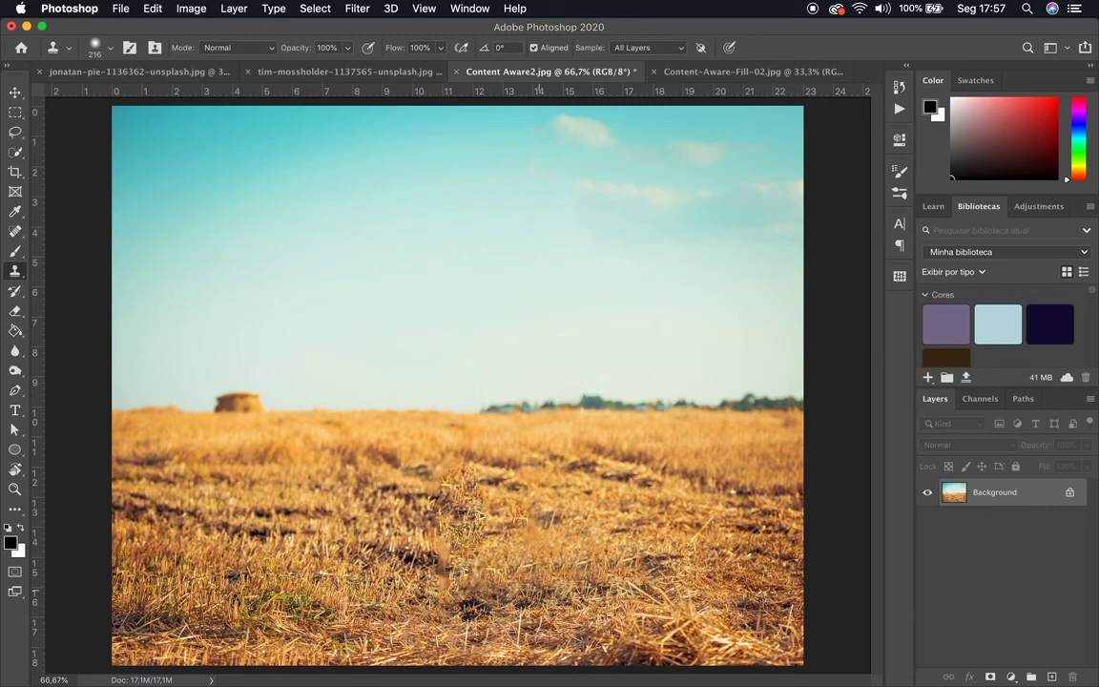
key("super+z")
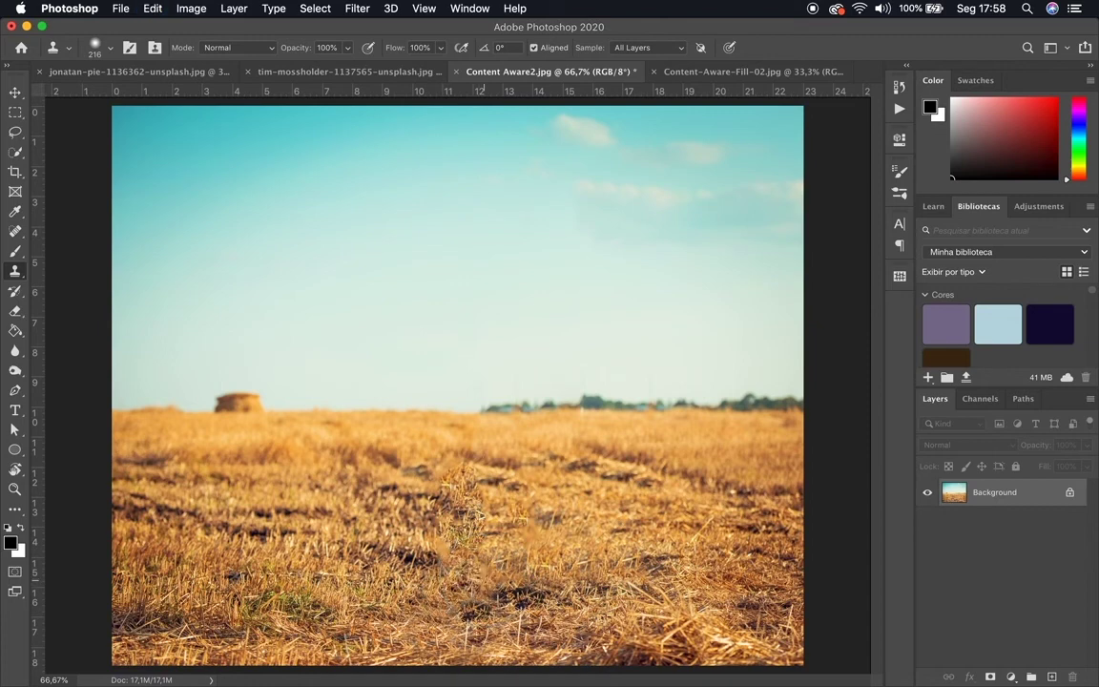
Clone nearby stubble over the mismatched patches in the middle of the field, where the girl's lower body was
left_click_drag(537, 518, 561, 516)
mouse_move(481, 508)
left_mouse_down()
mouse_move(456, 491)
mouse_move(462, 479)
left_mouse_up()
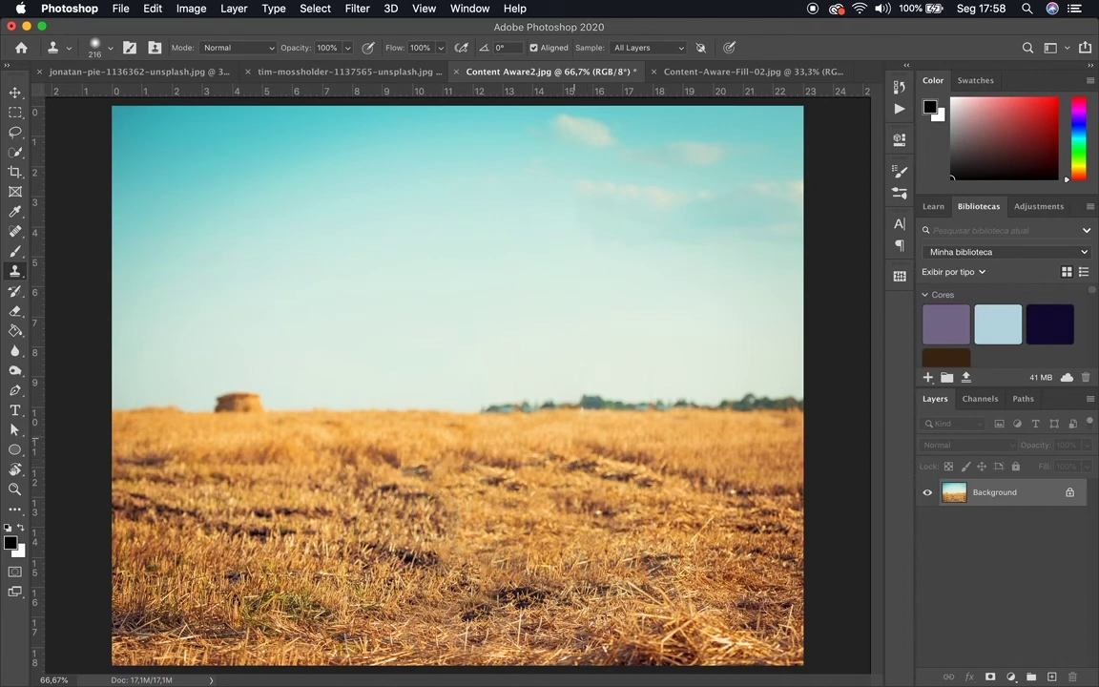
key("super+minus")
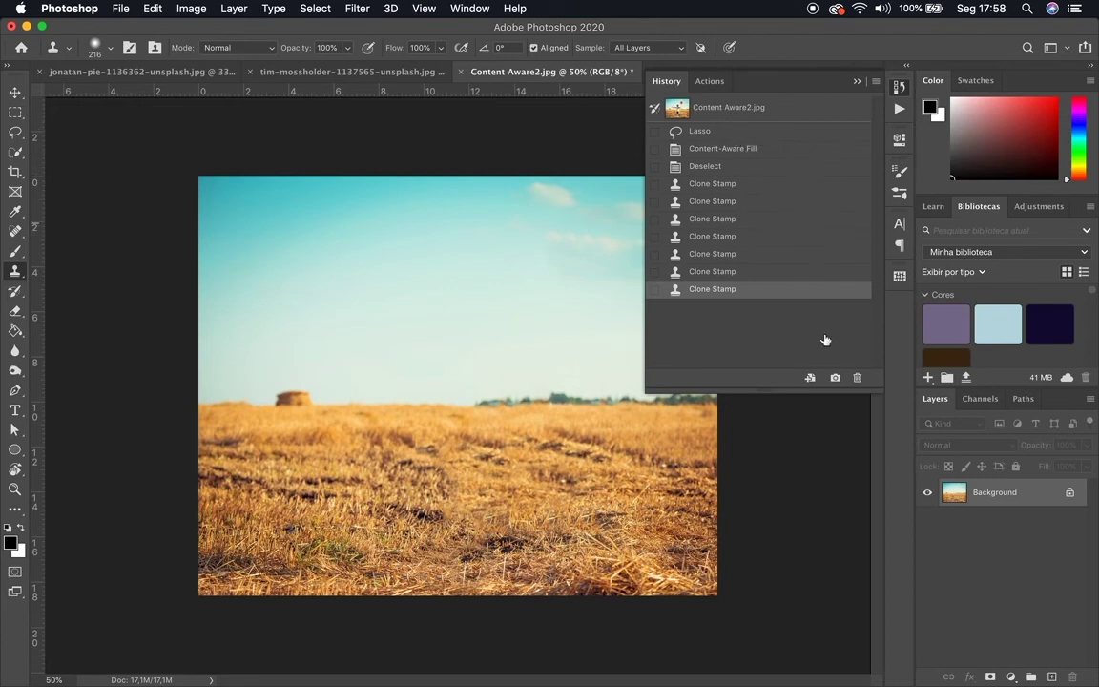
Create a new document from the current history state, and return to Content Aware2.jpg
left_click(810, 378)
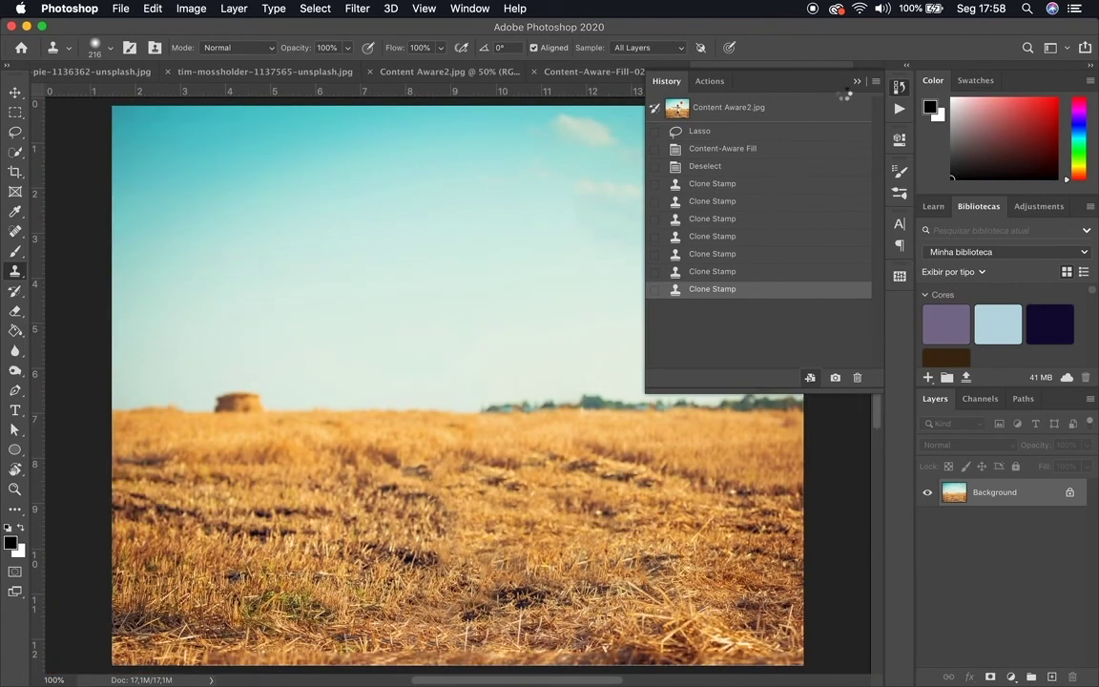
left_click(745, 94)
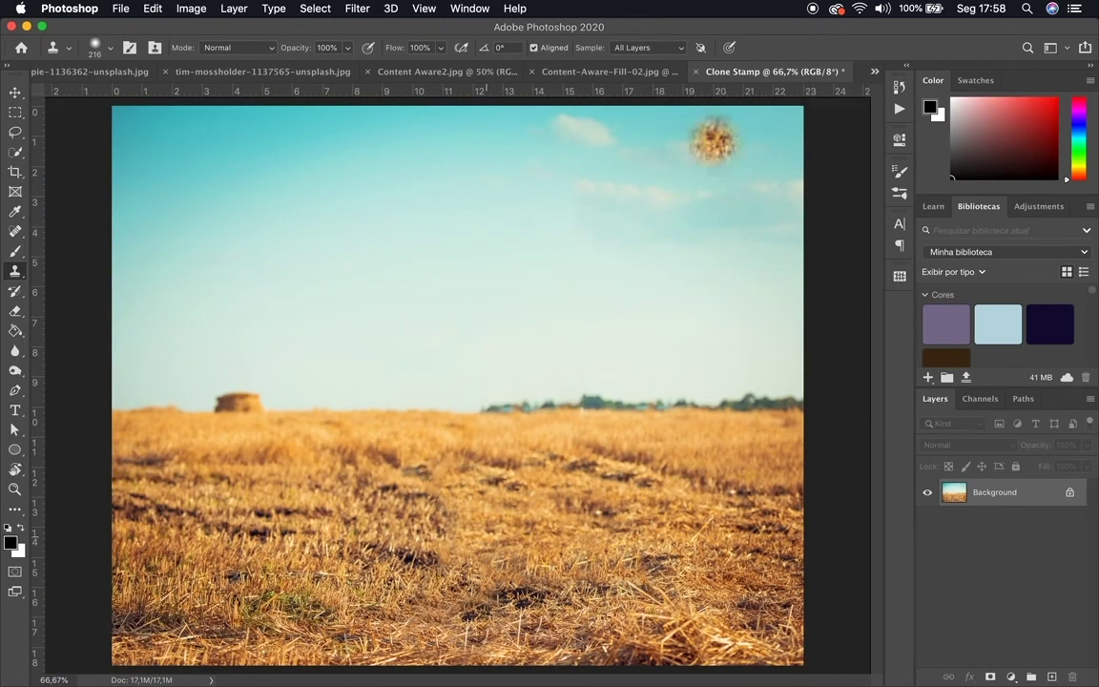
left_click(582, 72)
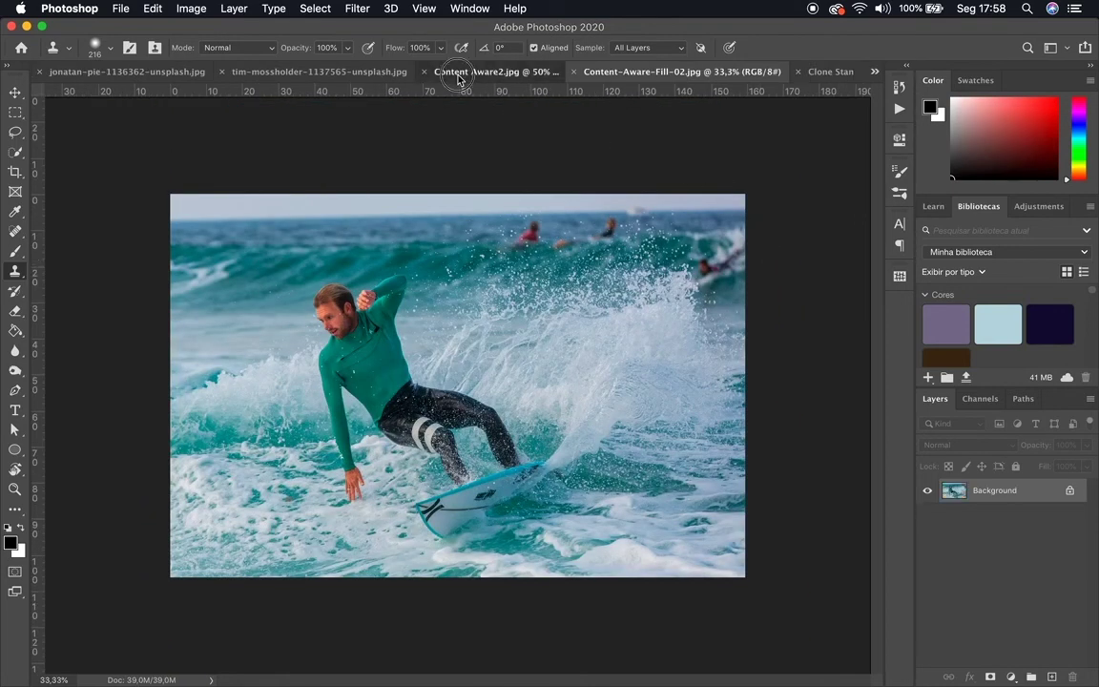
key("ctrl+shift+Tab")
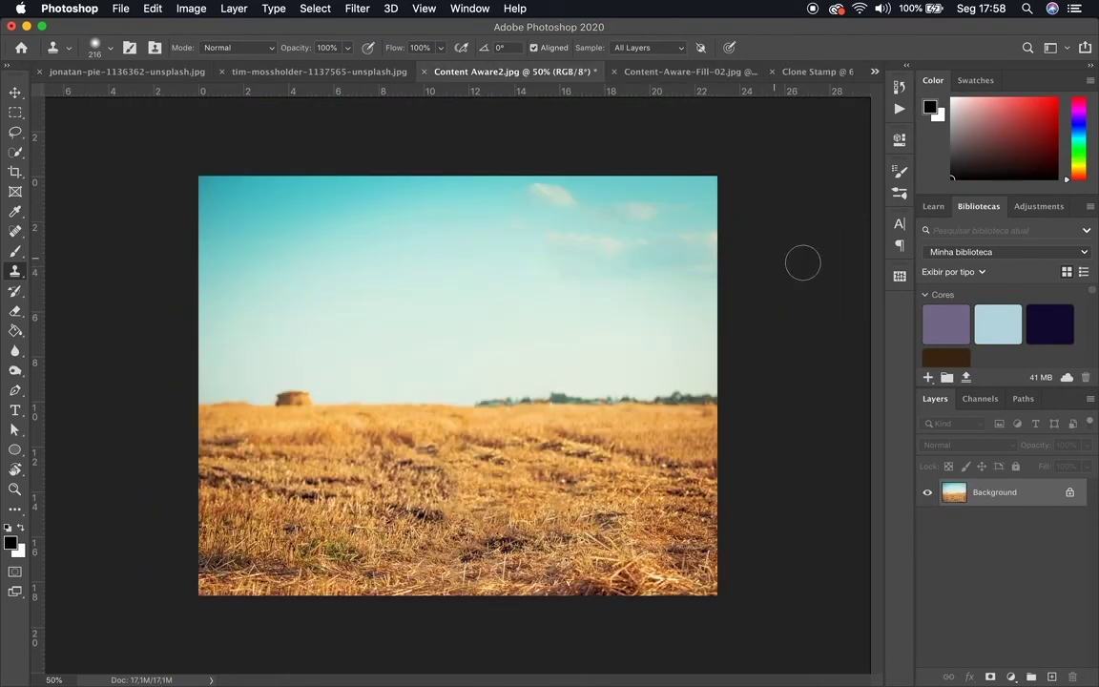
Compare the original photo, the Content-Aware Fill state and the last Clone Stamp state in the history of Content Aware2.jpg
left_click(898, 110)
left_click(726, 108)
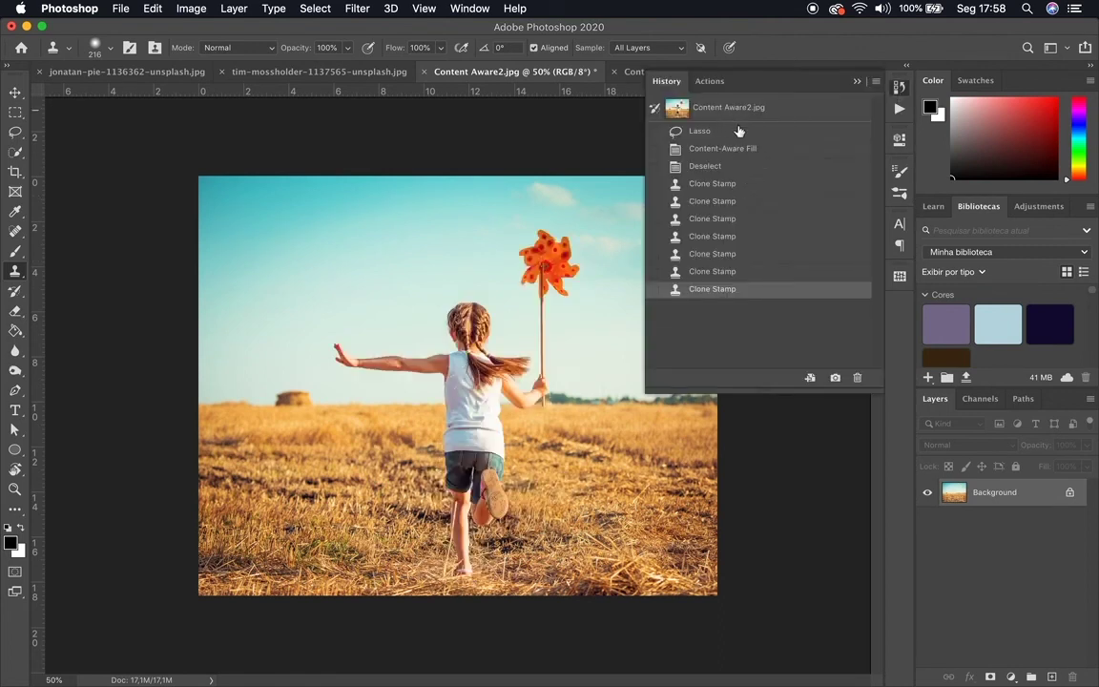
left_click(743, 295)
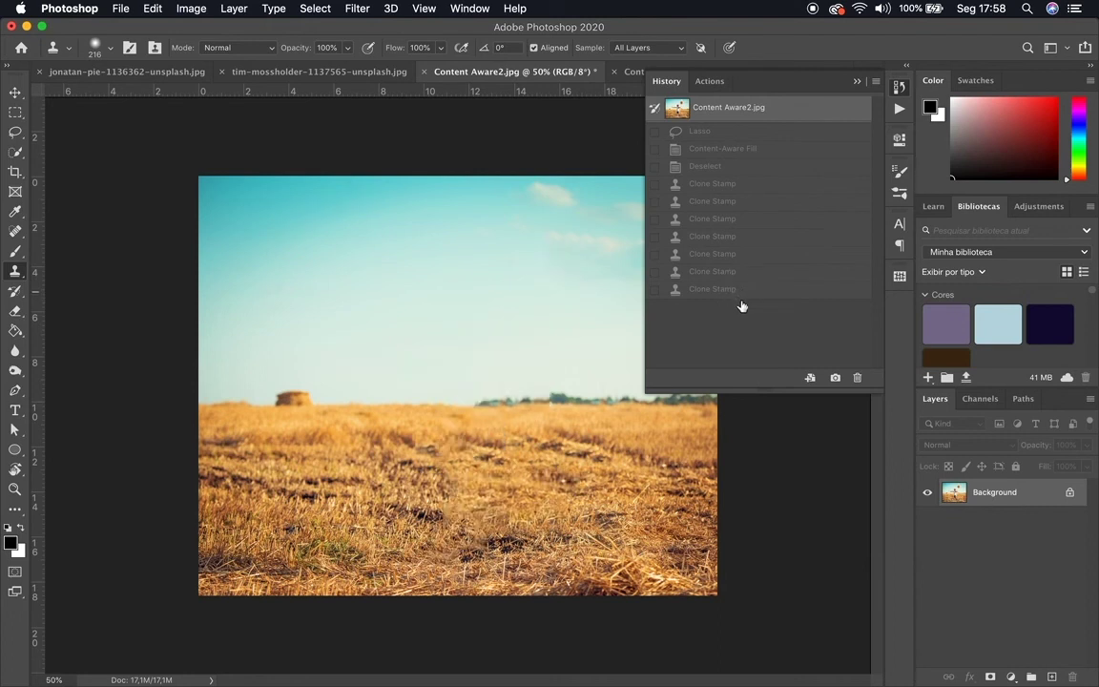
left_click(743, 112)
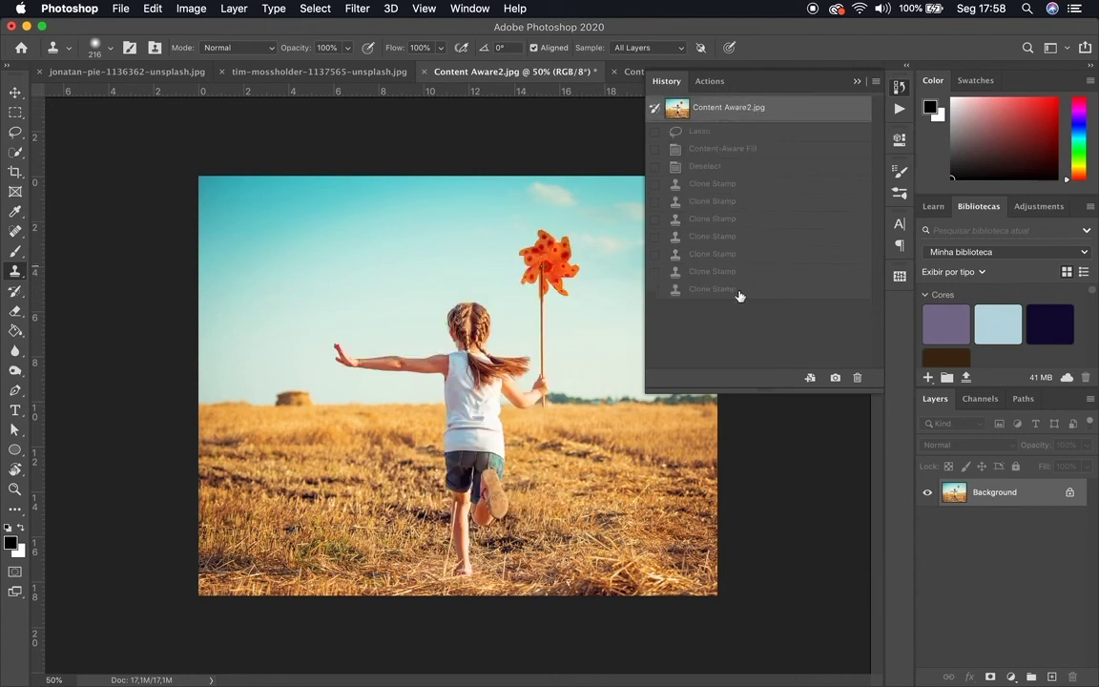
left_click(714, 150)
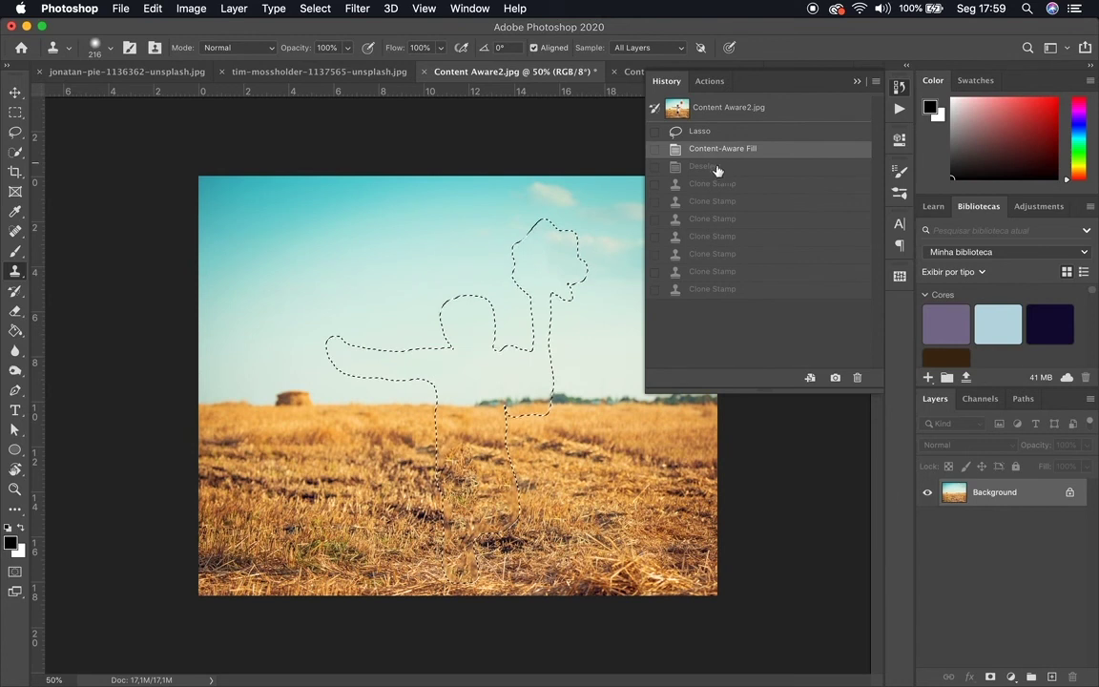
left_click(752, 291)
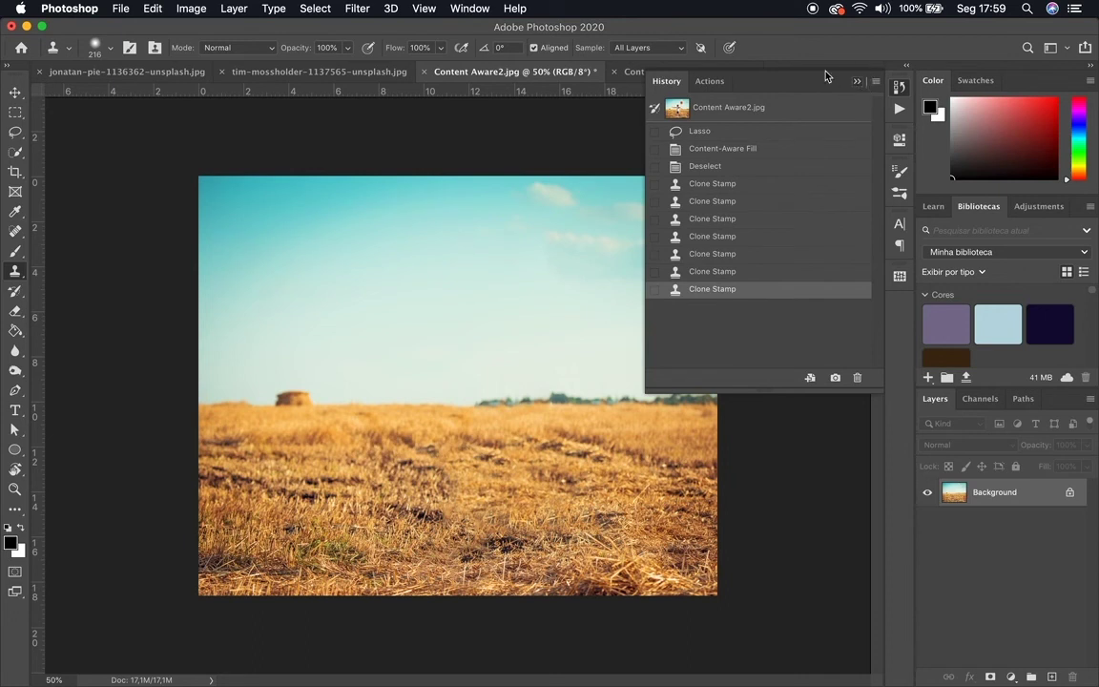
left_click(858, 86)
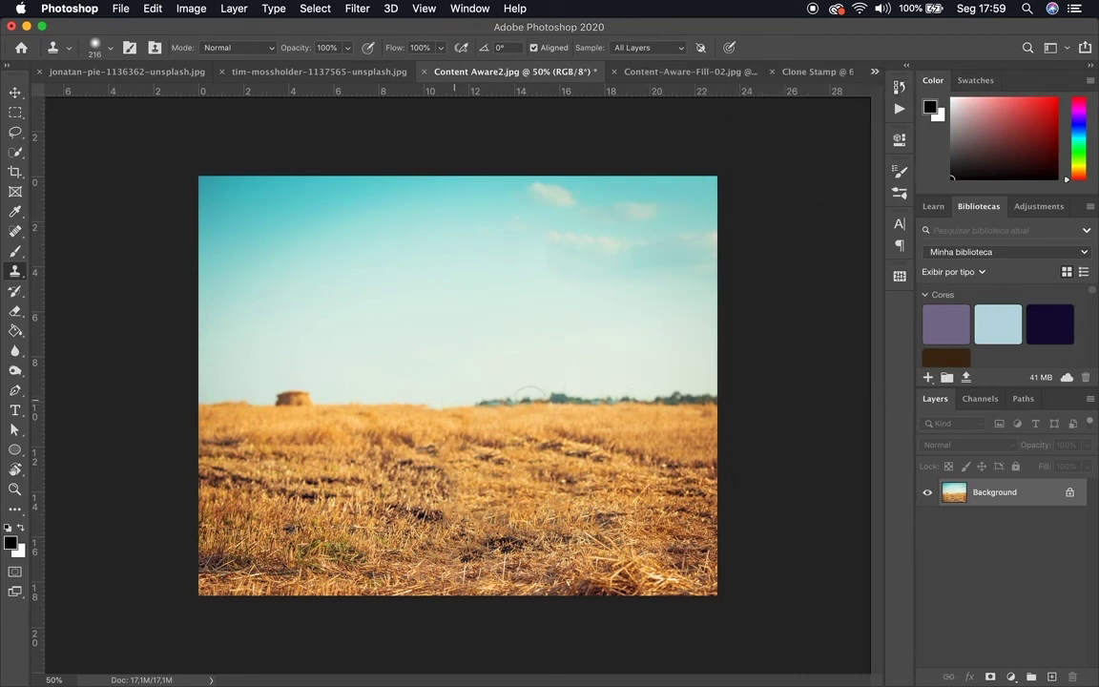
Close Content Aware2.jpg and the Clone Stamp document without saving their changes
left_click(15, 93)
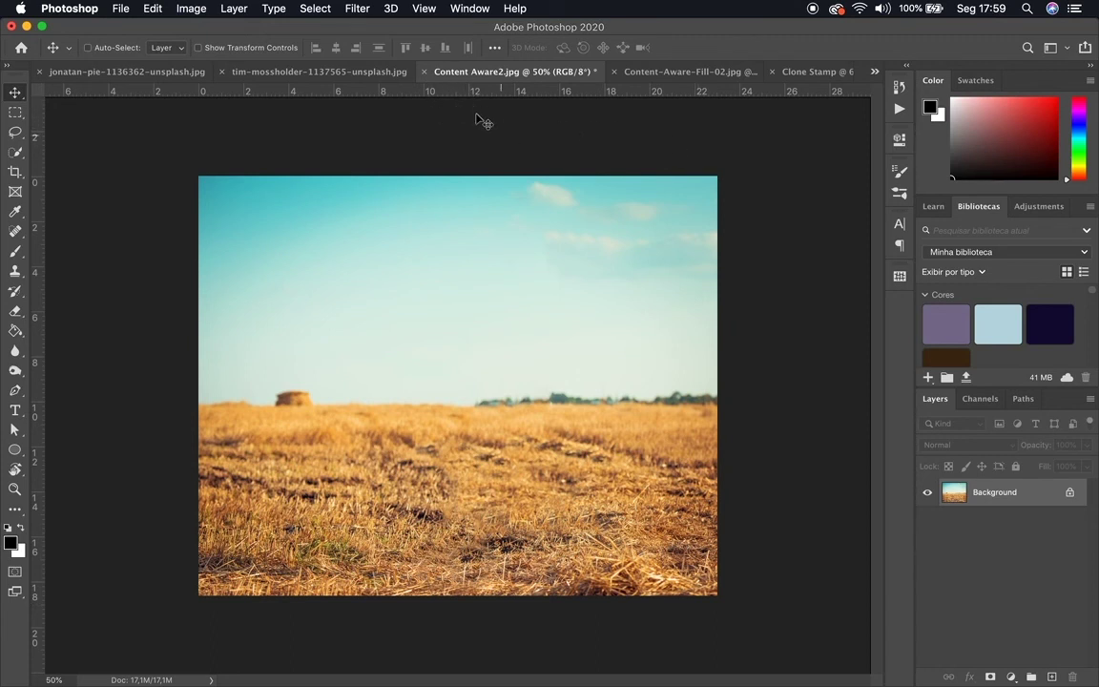
left_click(423, 72)
left_click(491, 252)
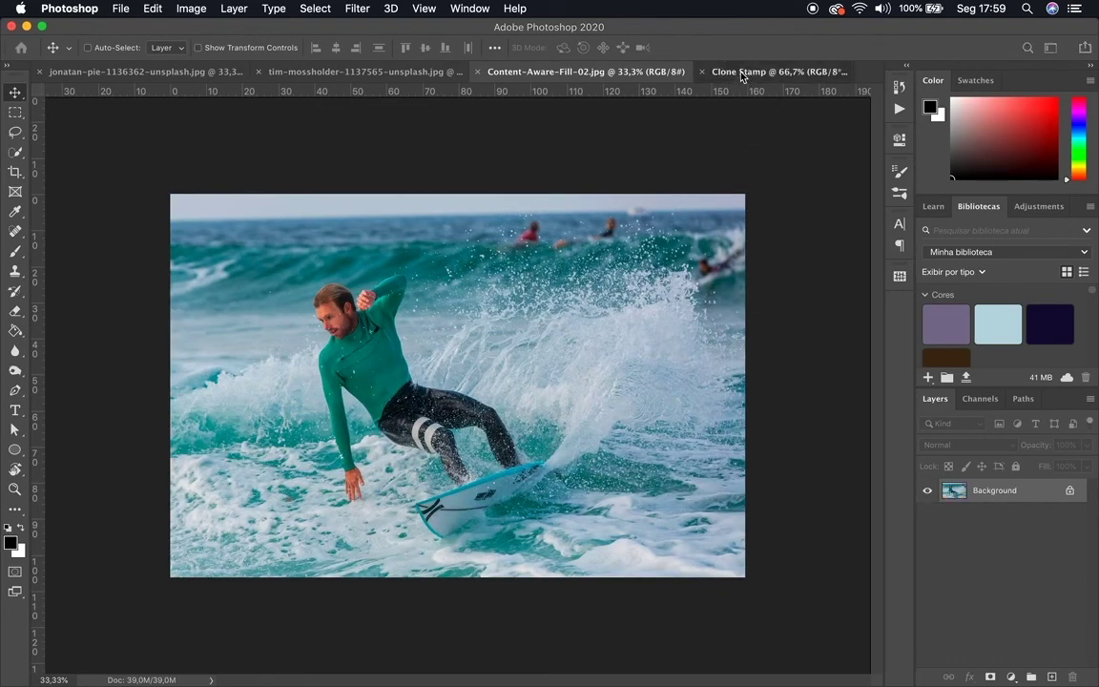
left_click(735, 74)
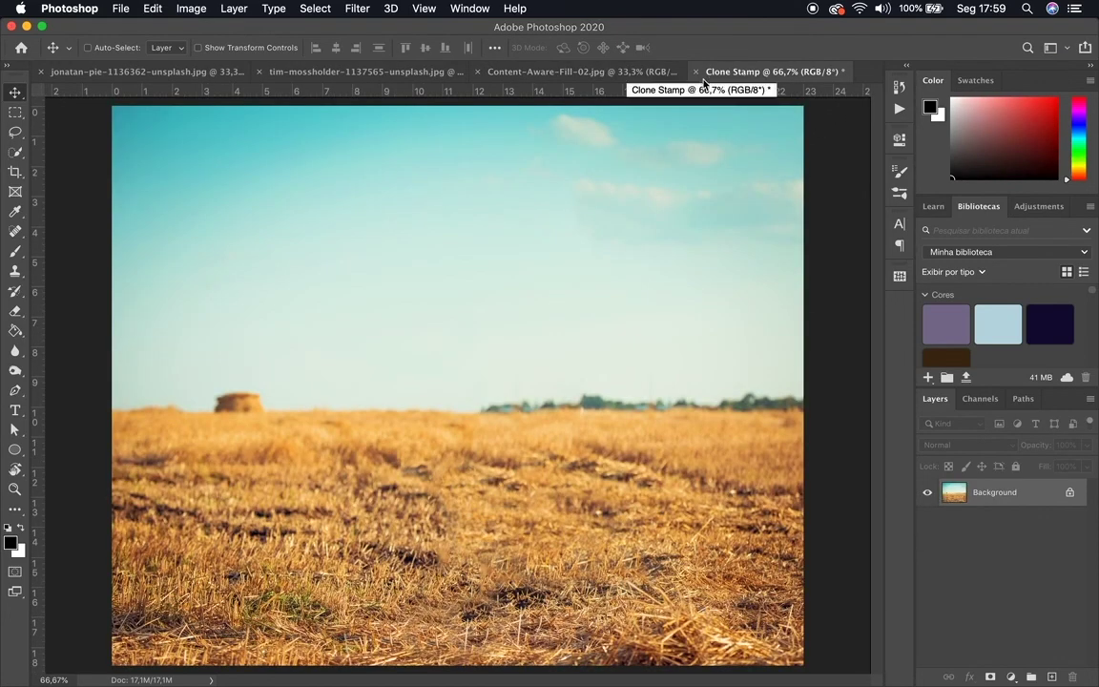
left_click(695, 71)
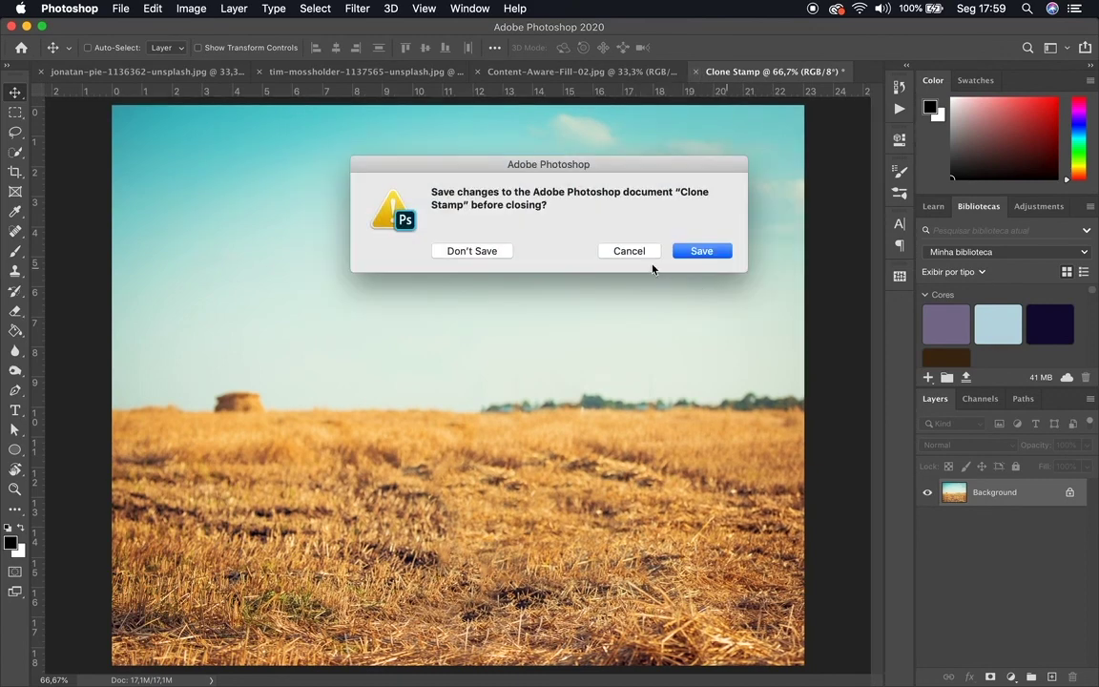
left_click(460, 256)
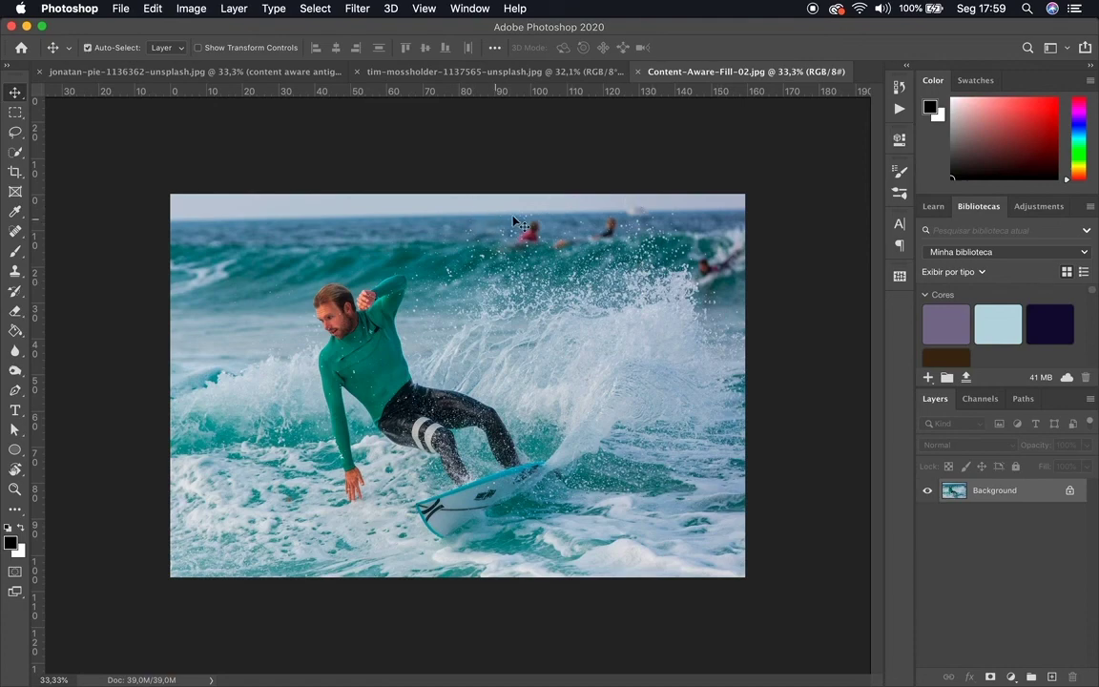
Lasso a loose selection around the distant surfer in the red shirt, including the water at the tail of the board
key("super+plus")
scroll(565, 270, "up", 5)
scroll(564, 270, "right", 4)
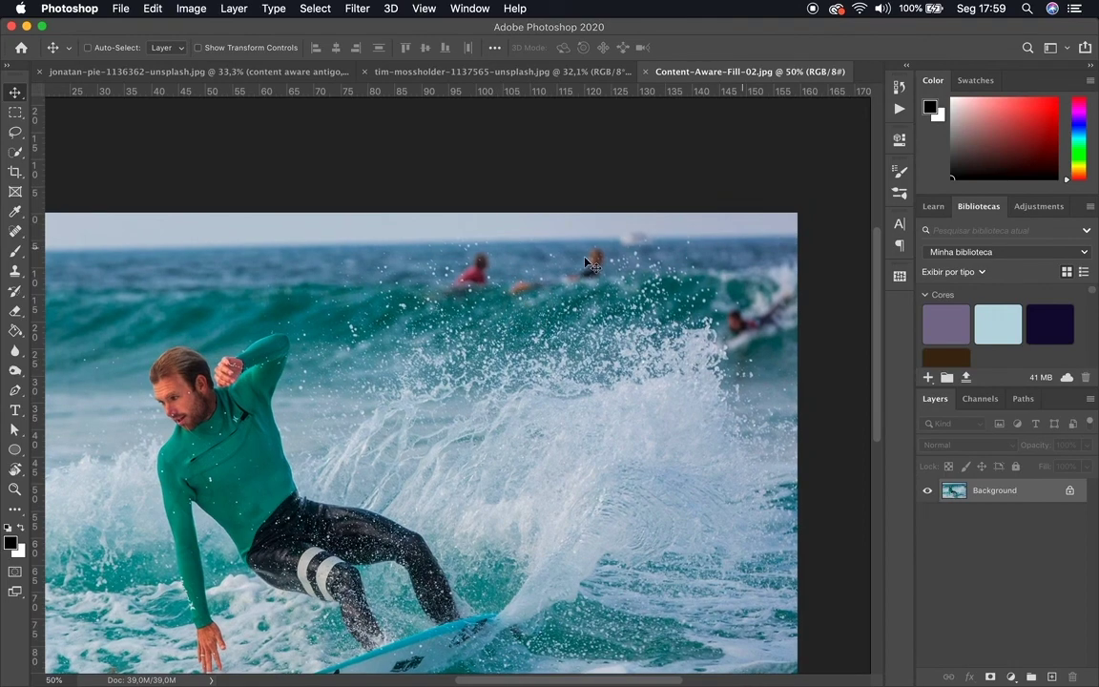
key("super+plus")
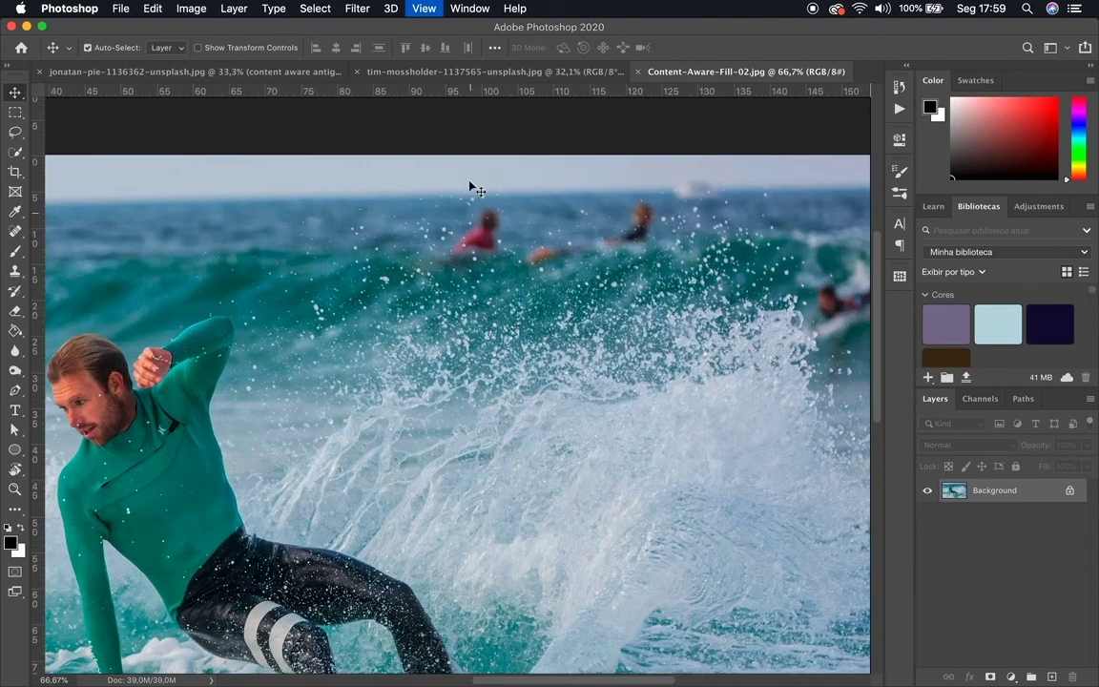
key("l")
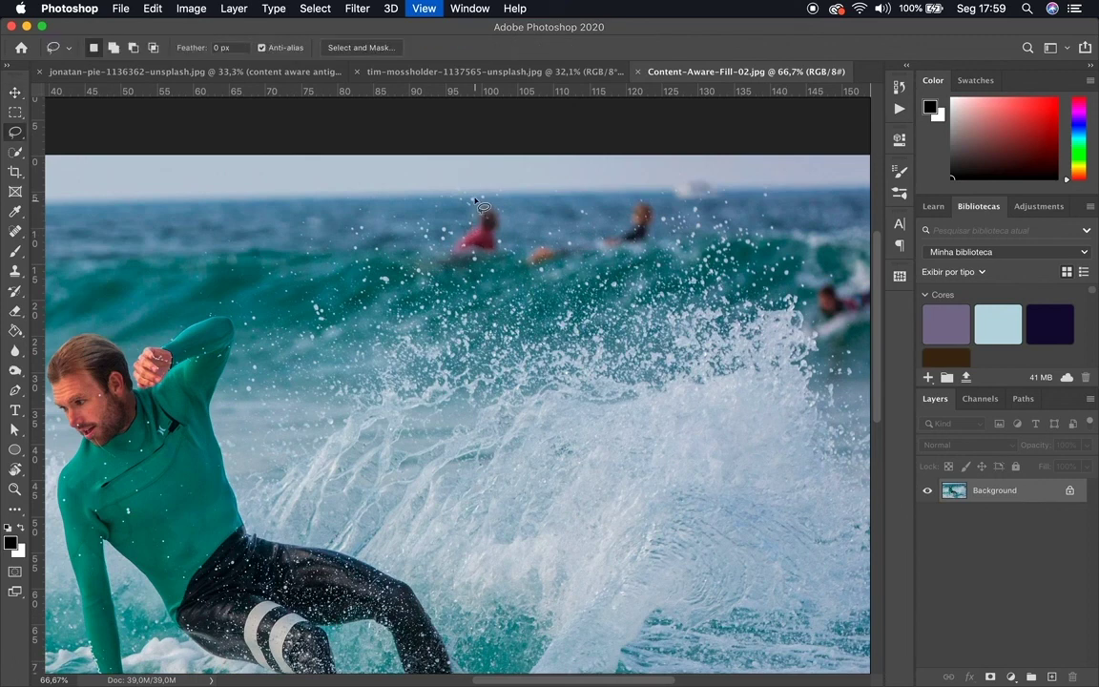
mouse_move(474, 199)
left_mouse_down()
mouse_move(440, 244)
mouse_move(456, 260)
mouse_move(486, 264)
mouse_move(513, 246)
mouse_move(513, 214)
mouse_move(484, 190)
mouse_move(475, 201)
left_mouse_up()
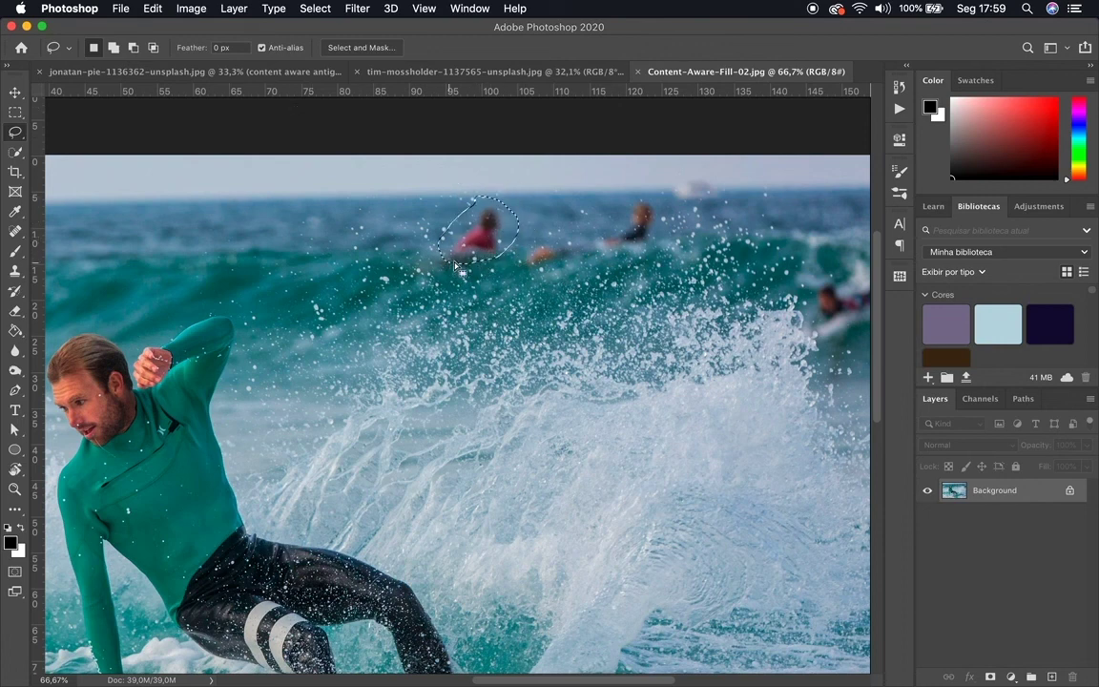
key("super+d")
mouse_move(469, 204)
left_mouse_down()
mouse_move(395, 270)
mouse_move(450, 287)
mouse_move(477, 279)
mouse_move(500, 267)
mouse_move(519, 210)
mouse_move(476, 196)
mouse_move(489, 219)
left_mouse_up()
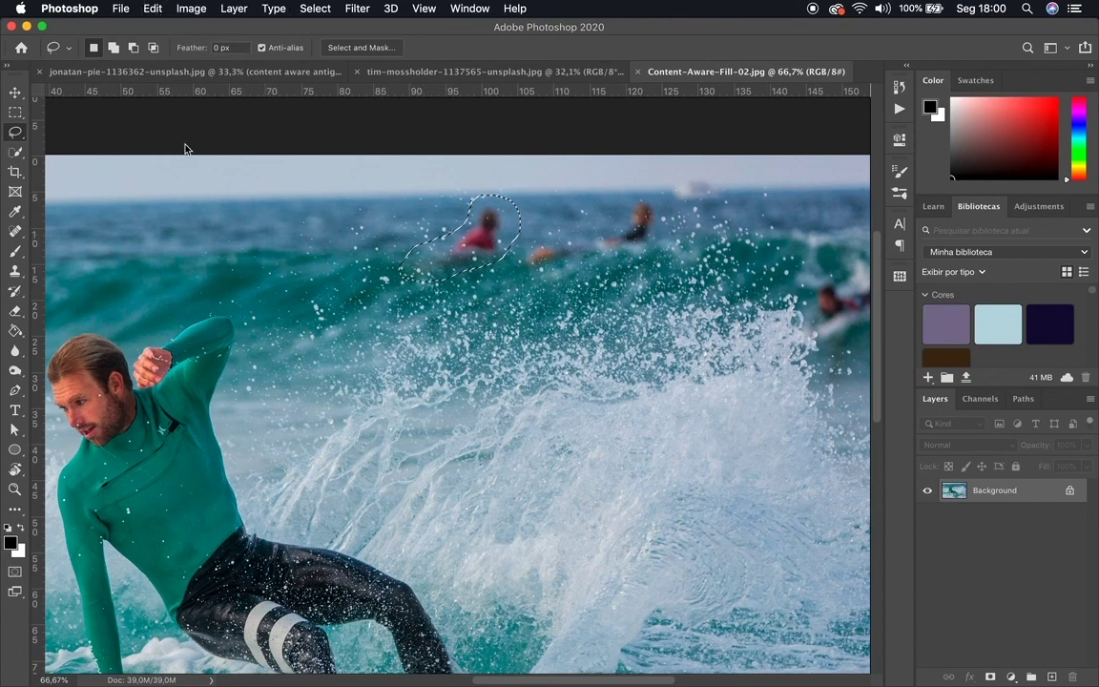
Start Content-Aware Fill on the selection and exclude the neighbouring distant surfer and his board from the sampling area
left_click(153, 9)
left_click(316, 276)
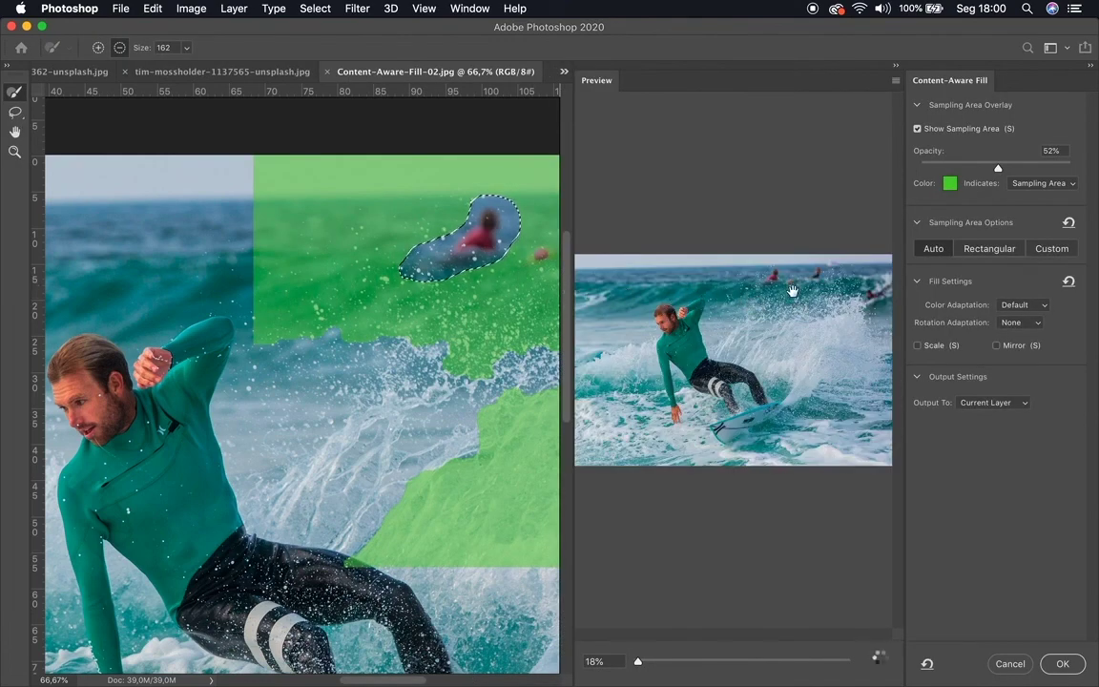
left_click(476, 367)
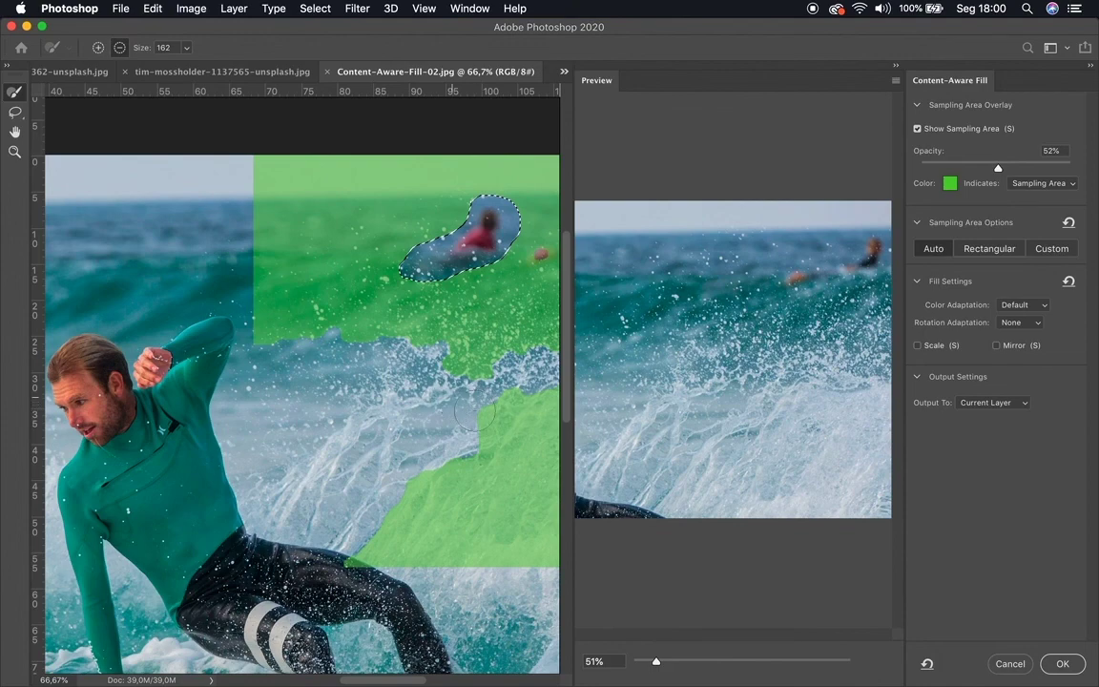
key("super+minus")
key("super+minus")
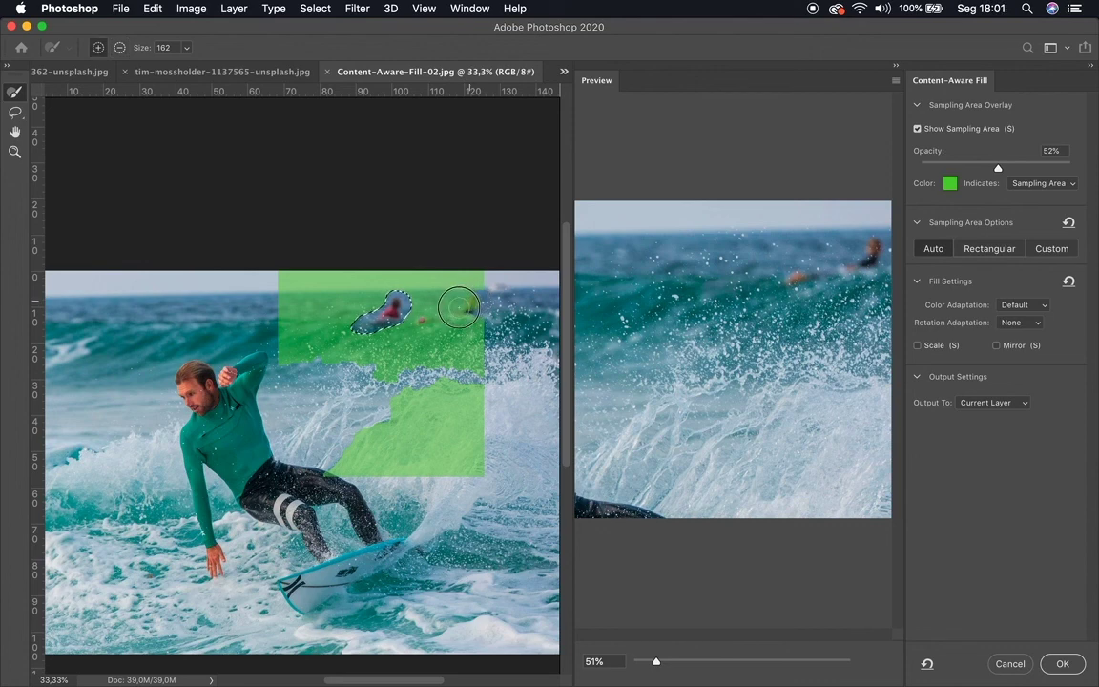
key("alt")
mouse_move(465, 307)
left_mouse_down()
mouse_move(466, 298)
mouse_move(443, 322)
mouse_move(420, 321)
left_mouse_up()
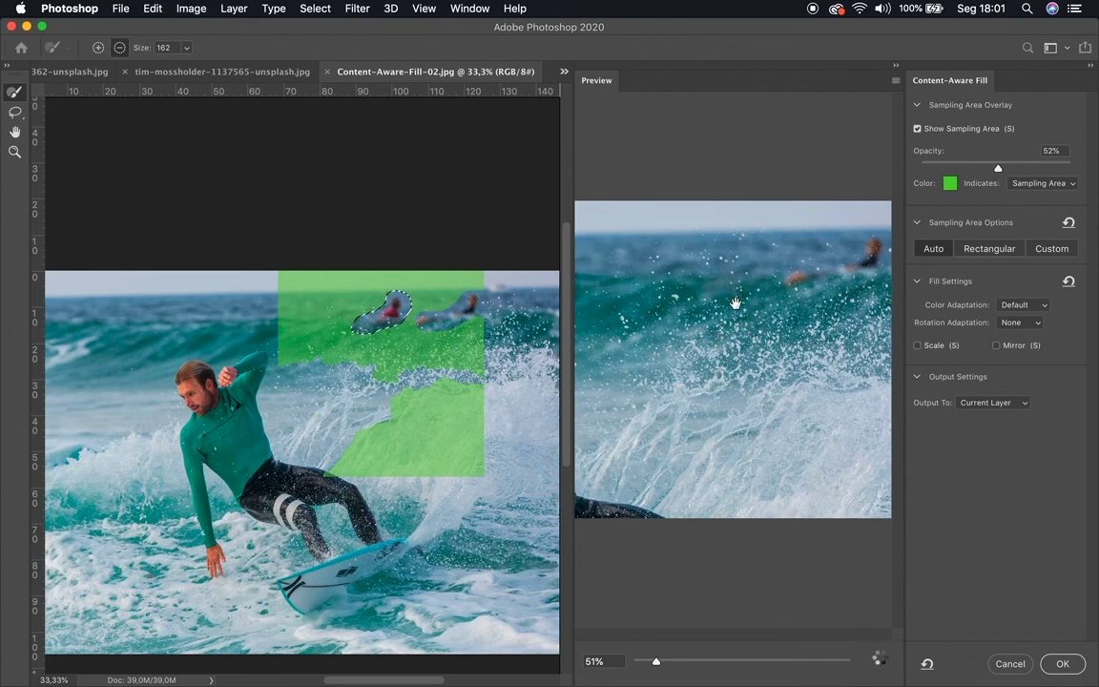
scroll(711, 374, "up", 3)
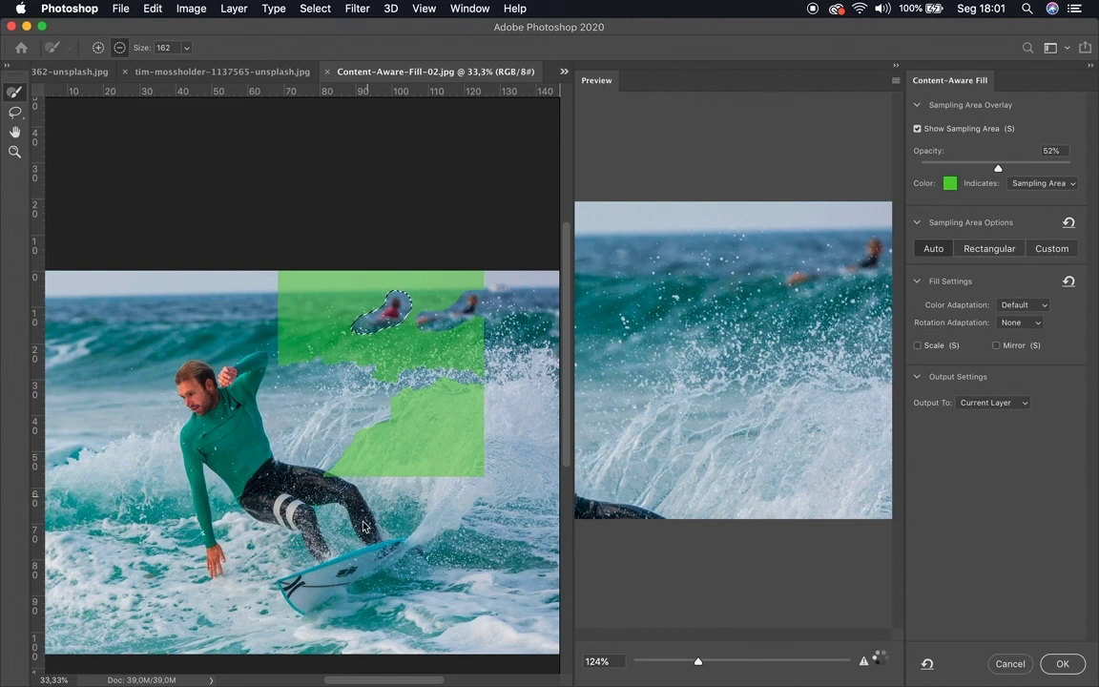
scroll(732, 360, "down", 3)
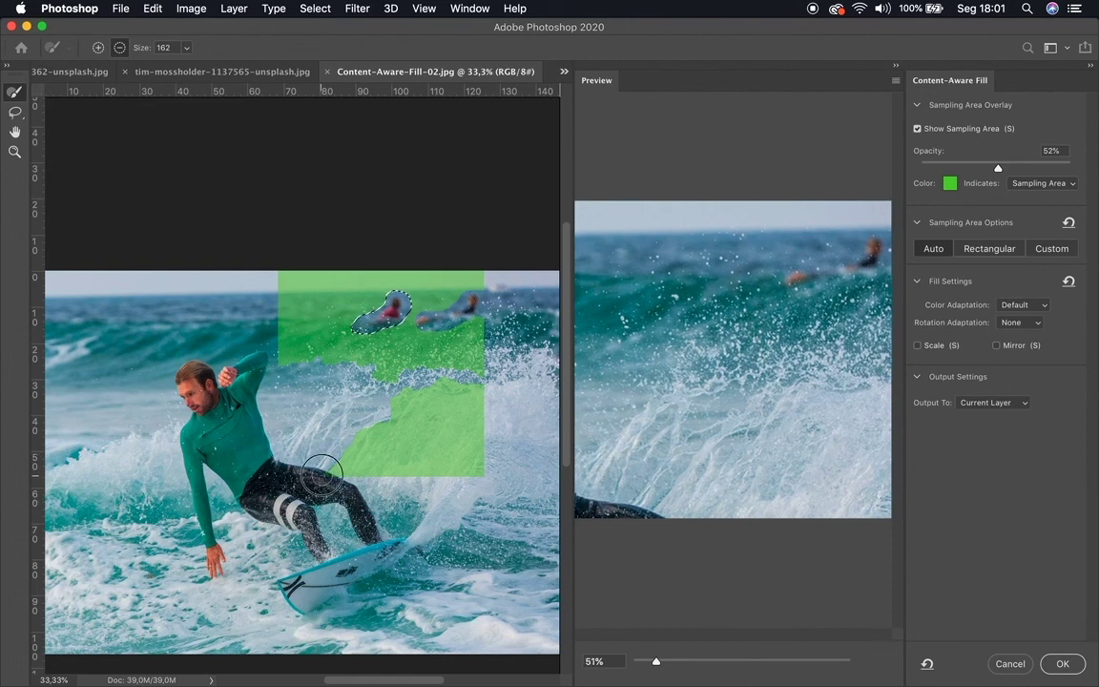
Remove the lower edge of the sampling area beside the main surfer's legs, apply the fill to the current layer and deselect
left_click_drag(339, 472, 480, 474)
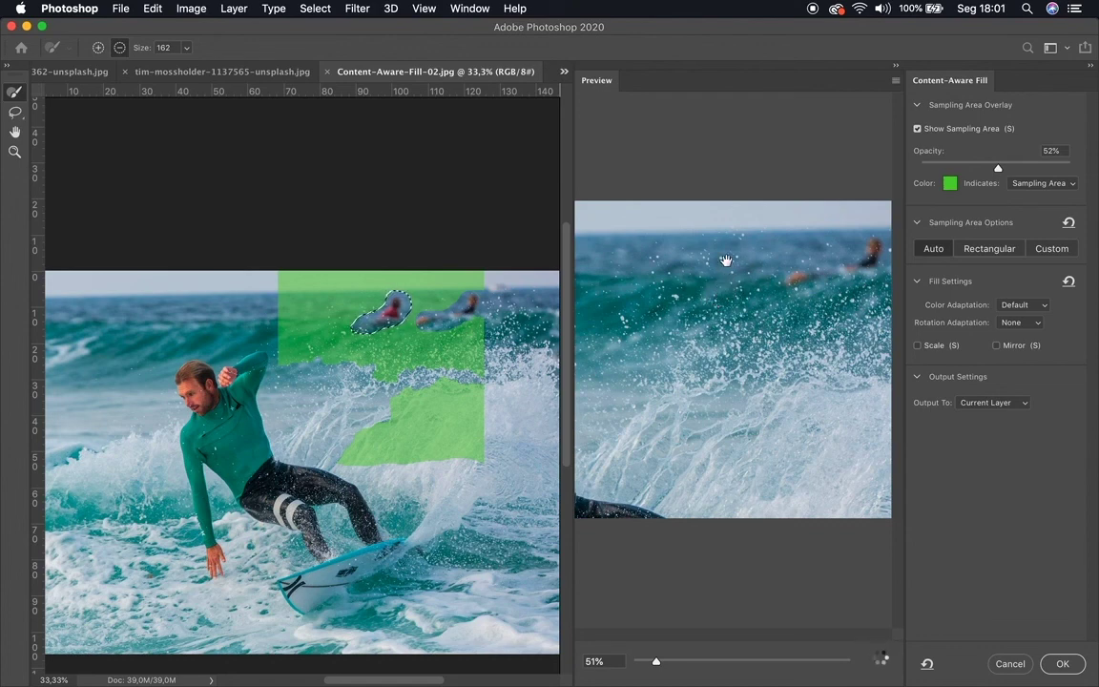
scroll(712, 286, "up", 3)
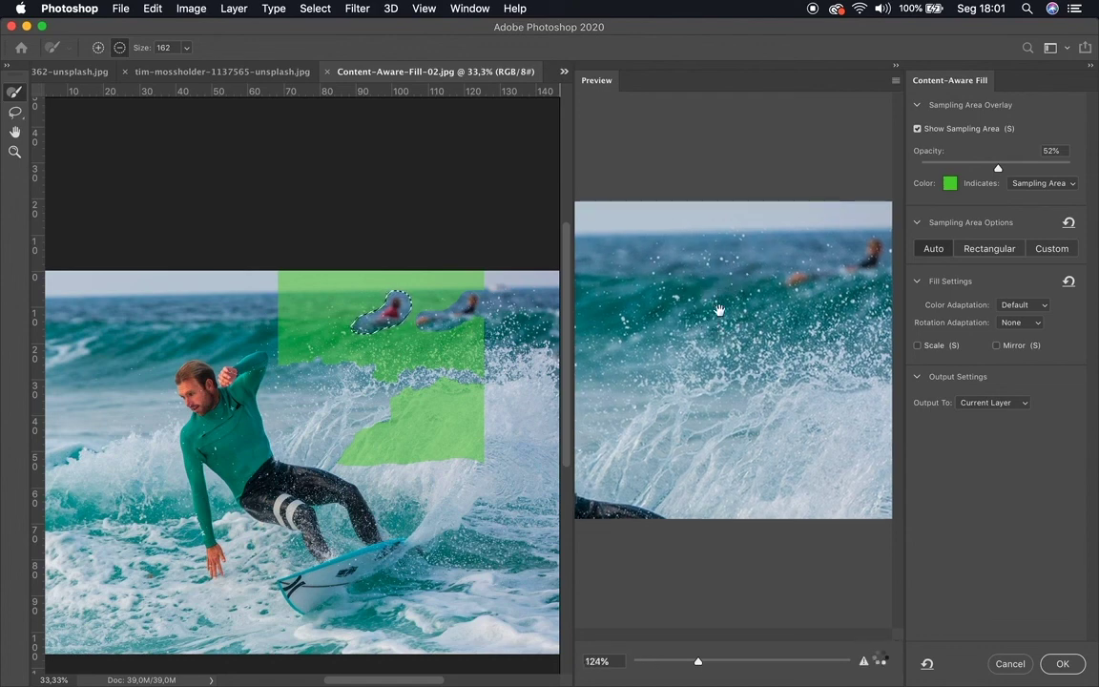
key("super+minus")
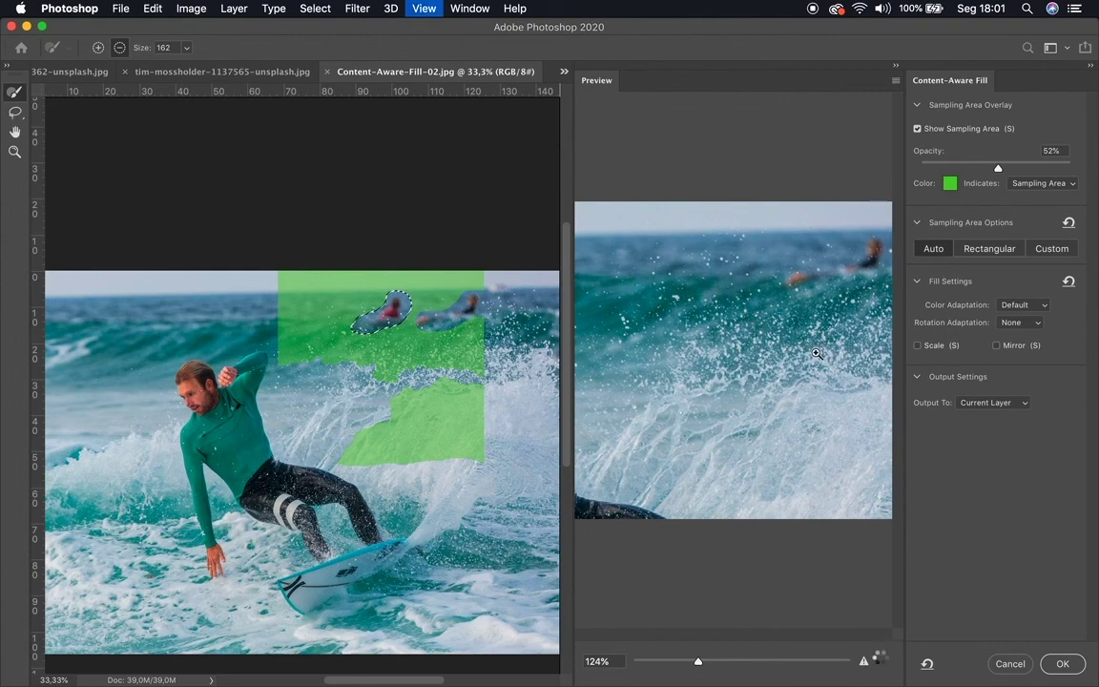
left_click(1063, 666)
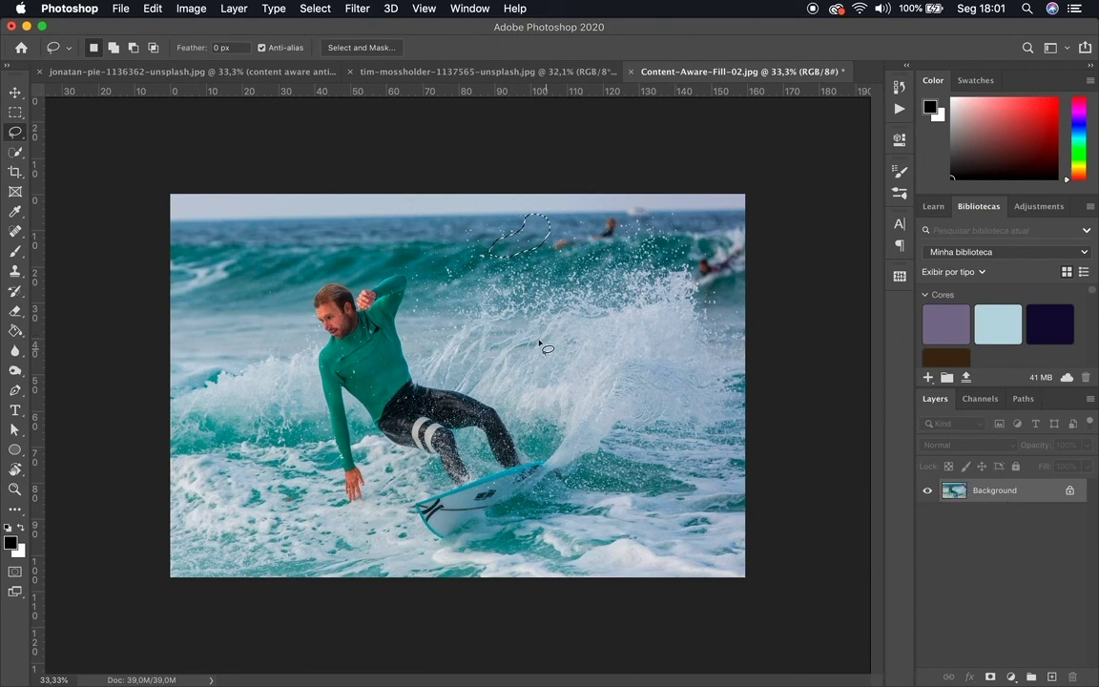
key("super+d")
Compare the original surfer photo with the filled result through the document history
left_click(900, 139)
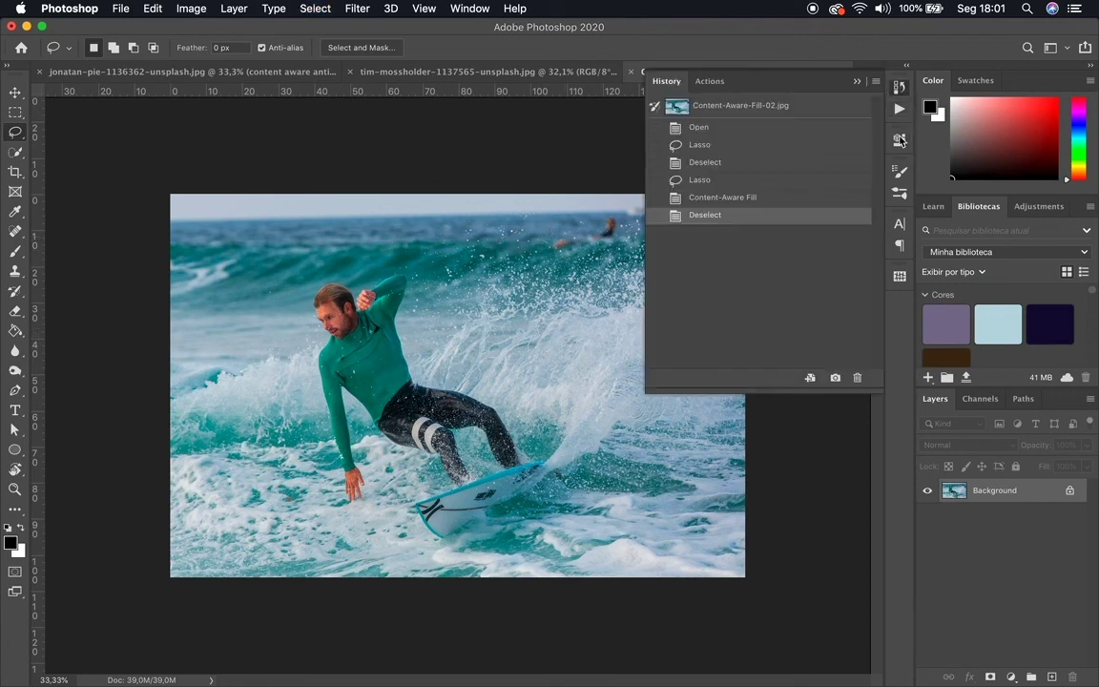
left_click(701, 107)
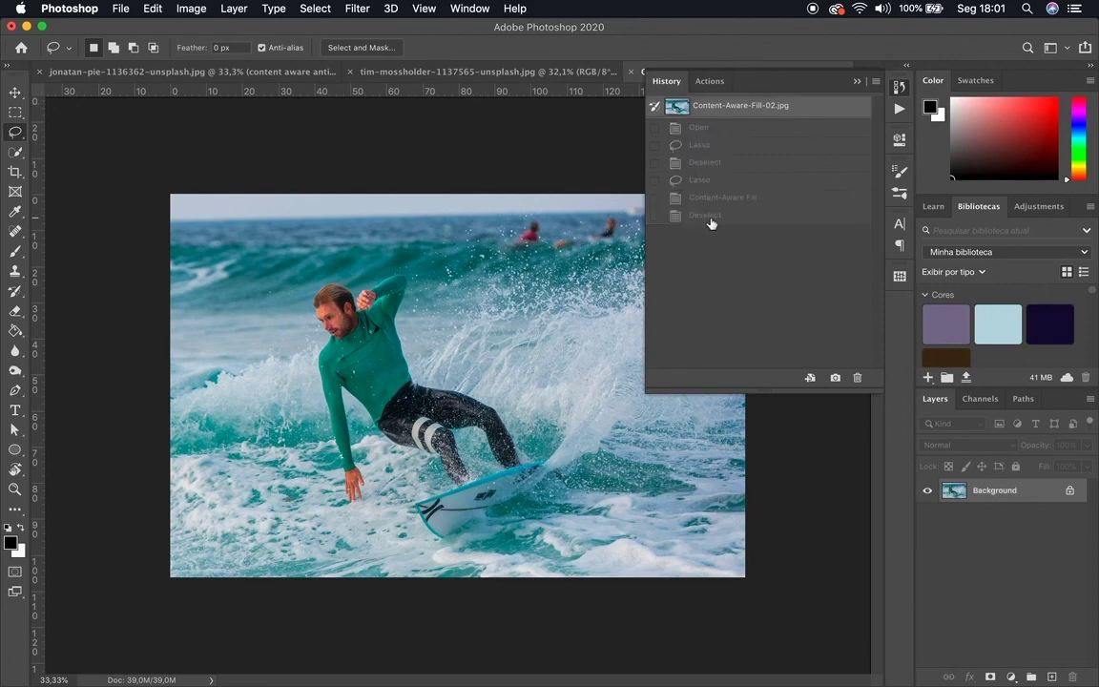
left_click(709, 217)
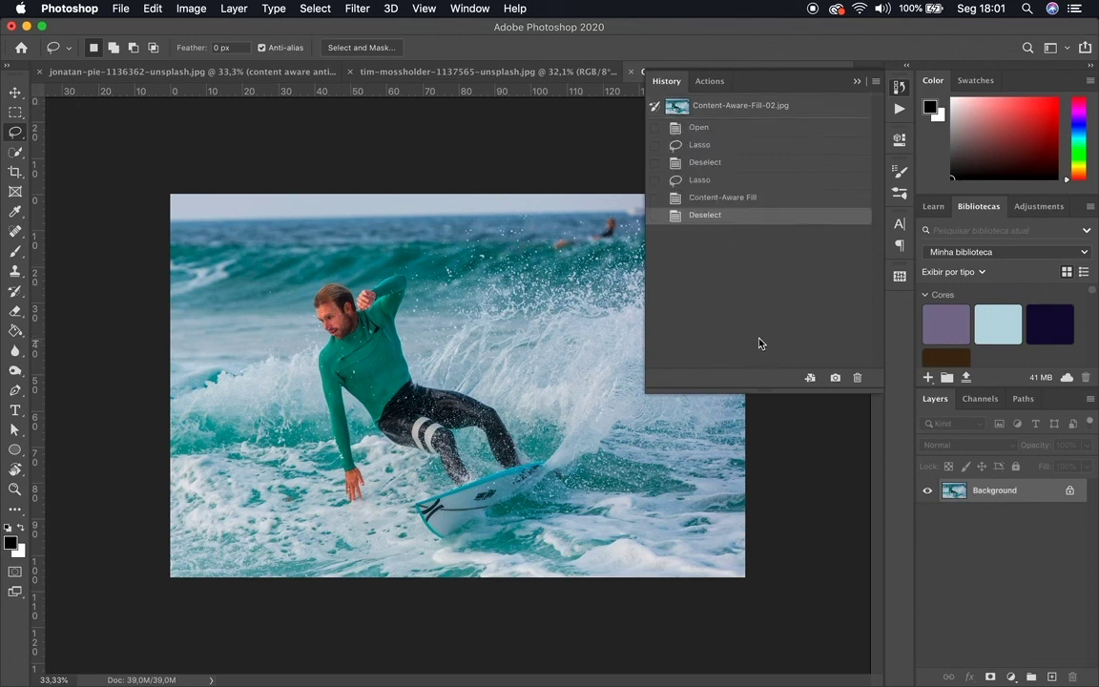
left_click(857, 84)
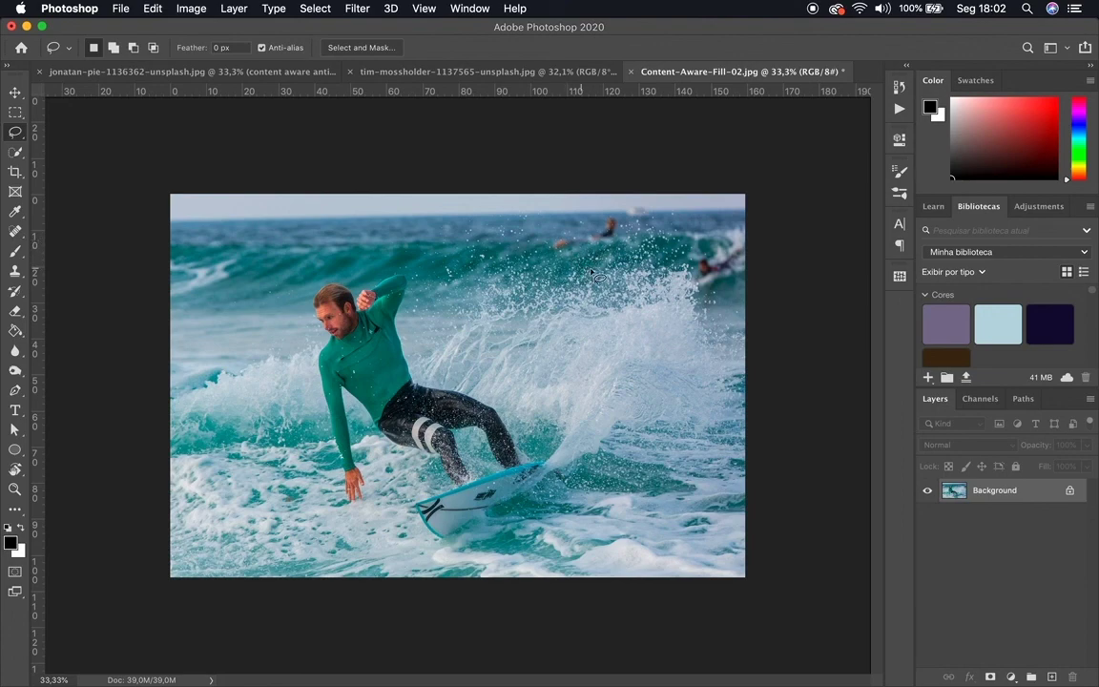
key("super+plus")
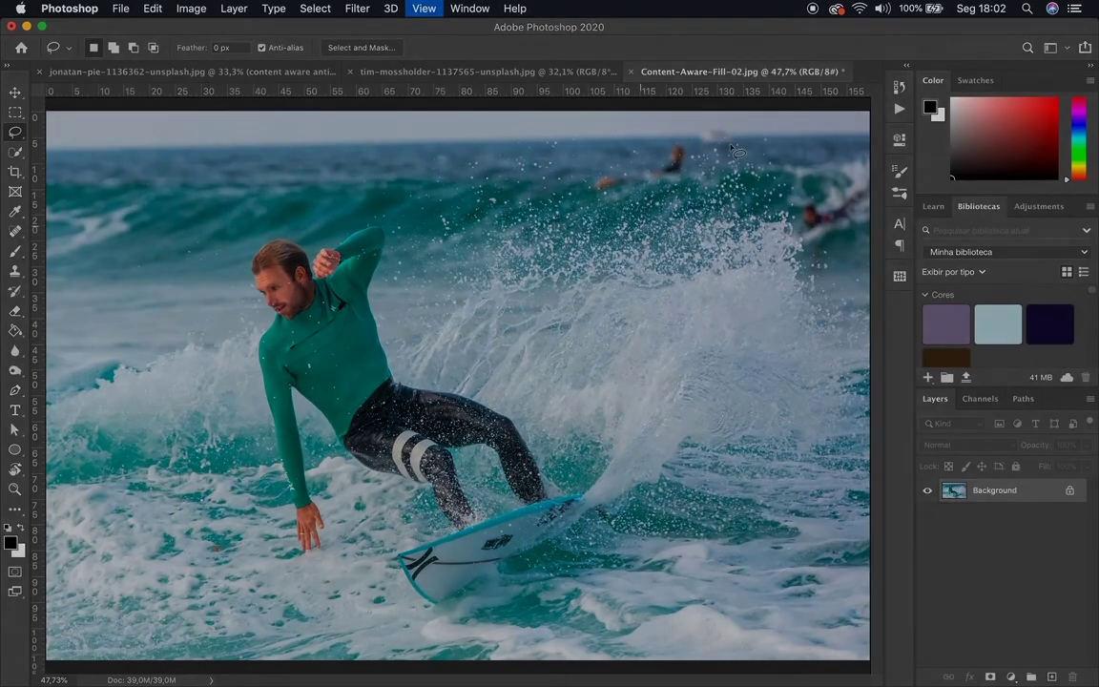